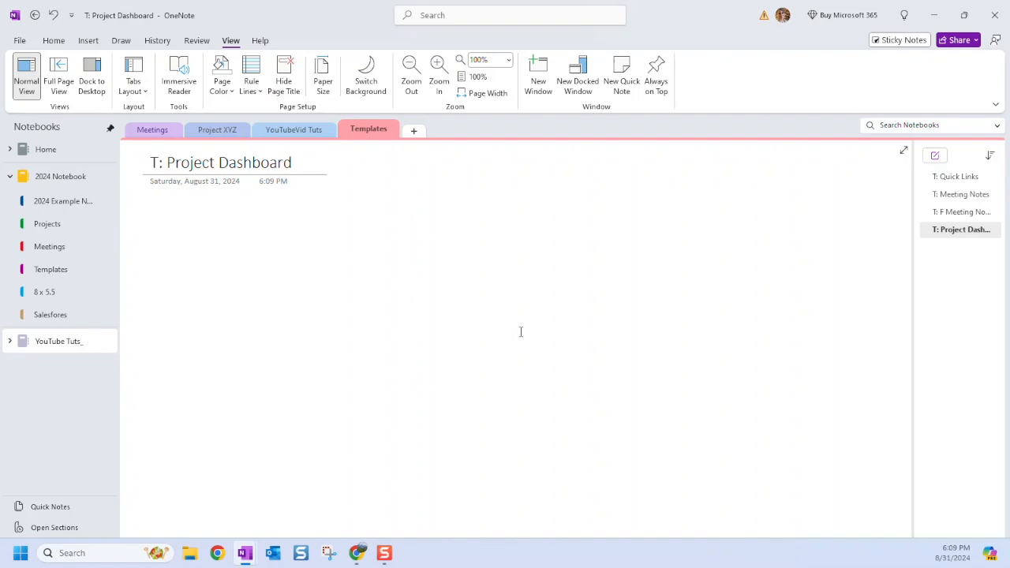
# Open the T: F Meeting Notes template page in the Templates section.
pyautogui.click(961, 211)
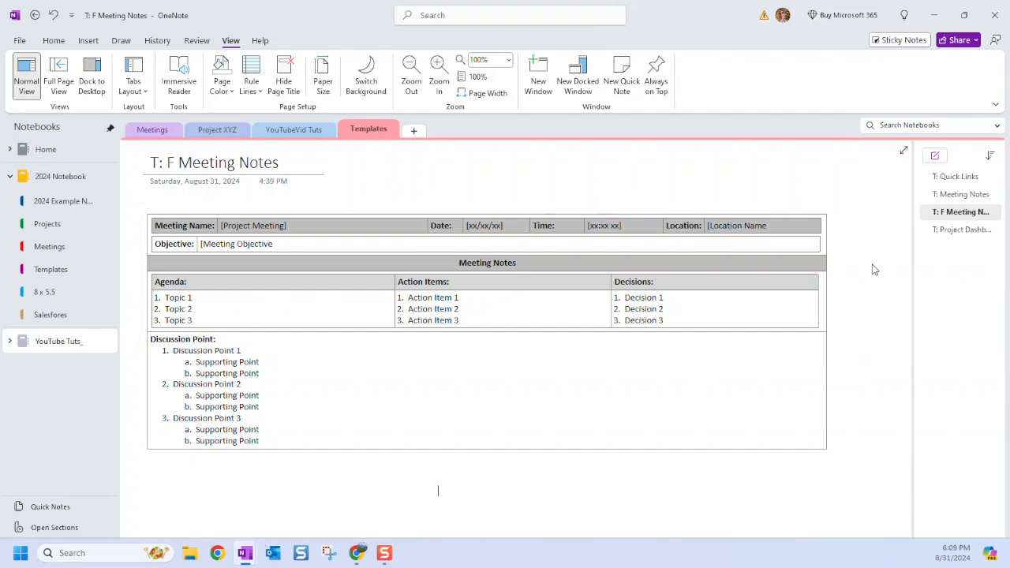
# Go back to T: Project Dashboard and pick a 1x1 table size from Insert > Table.
pyautogui.click(963, 230)
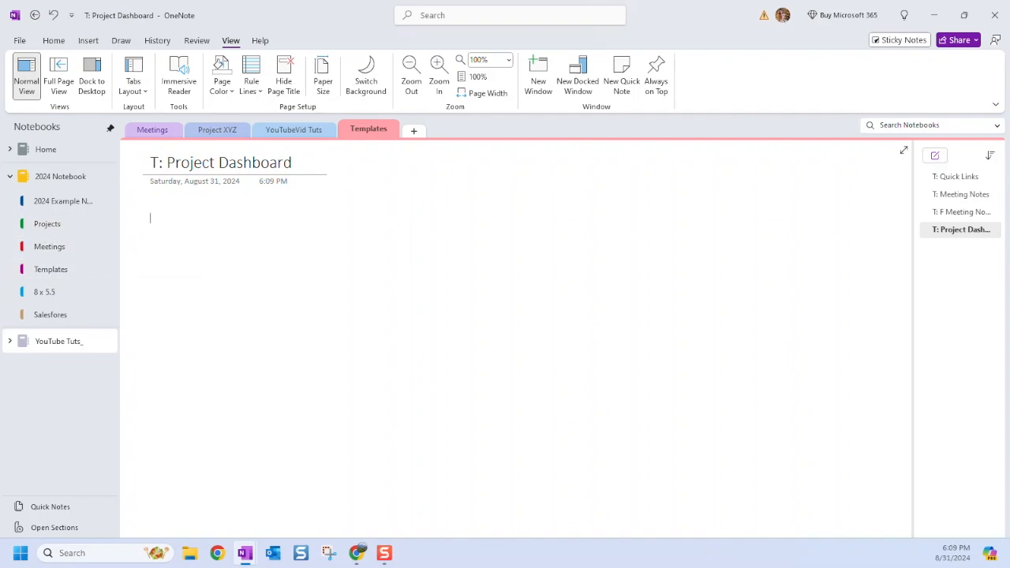
pyautogui.click(88, 40)
pyautogui.click(62, 75)
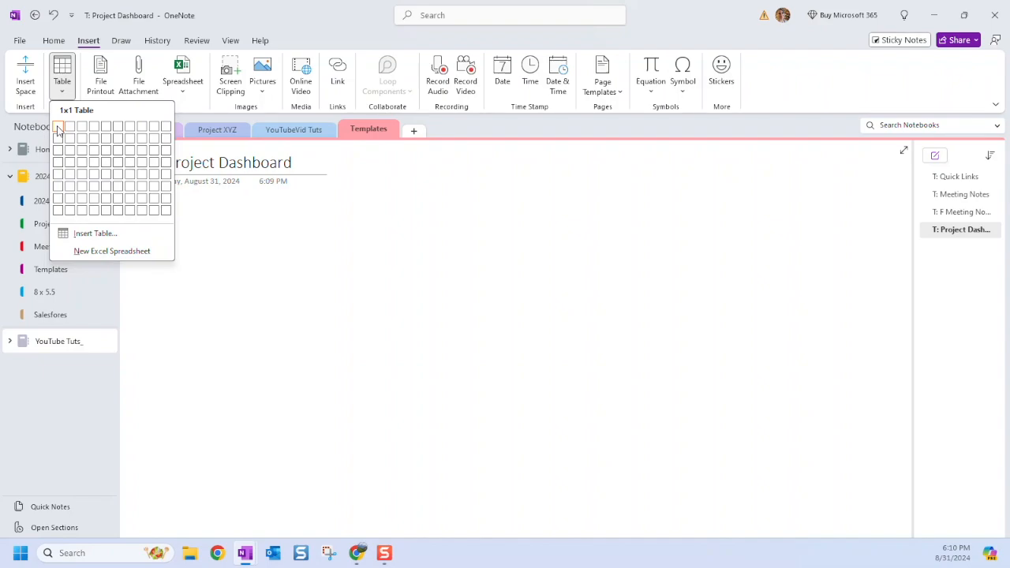
# Insert the one-cell table, stretch it across the page, then go to the YouTubeVid Tuts section.
pyautogui.click(57, 128)
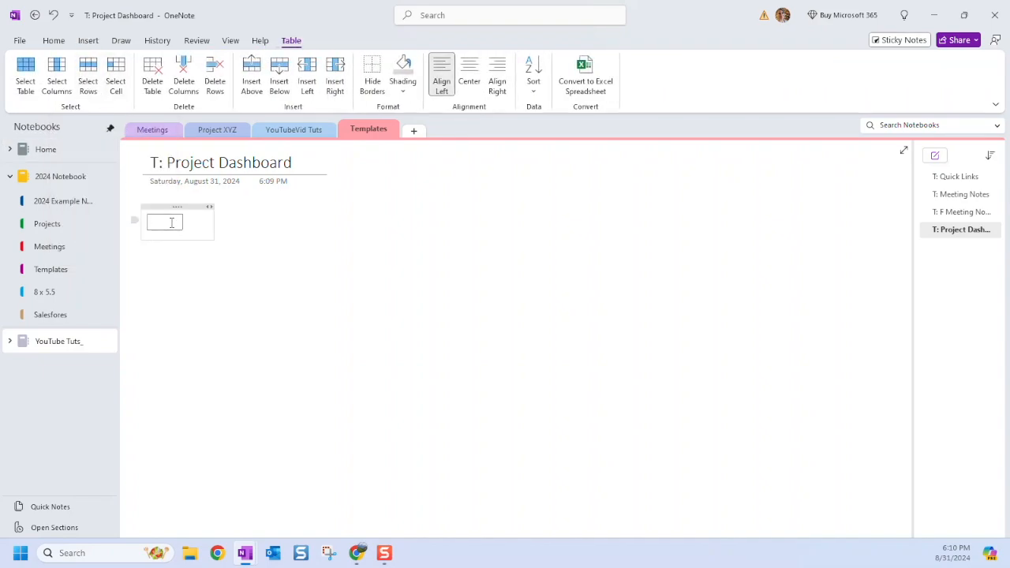
pyautogui.moveTo(182, 222); pyautogui.dragTo(880, 225)
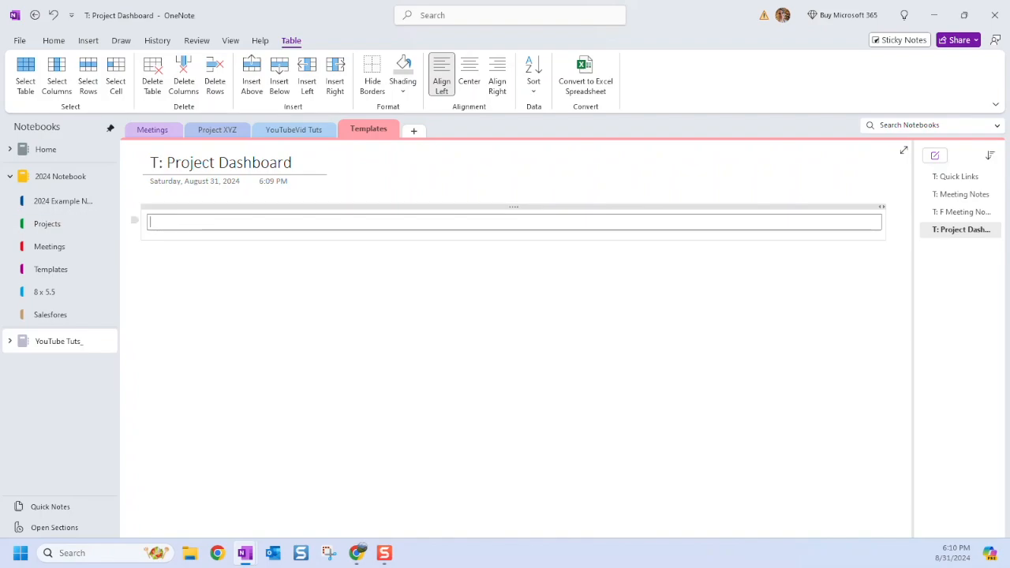
pyautogui.click(293, 130)
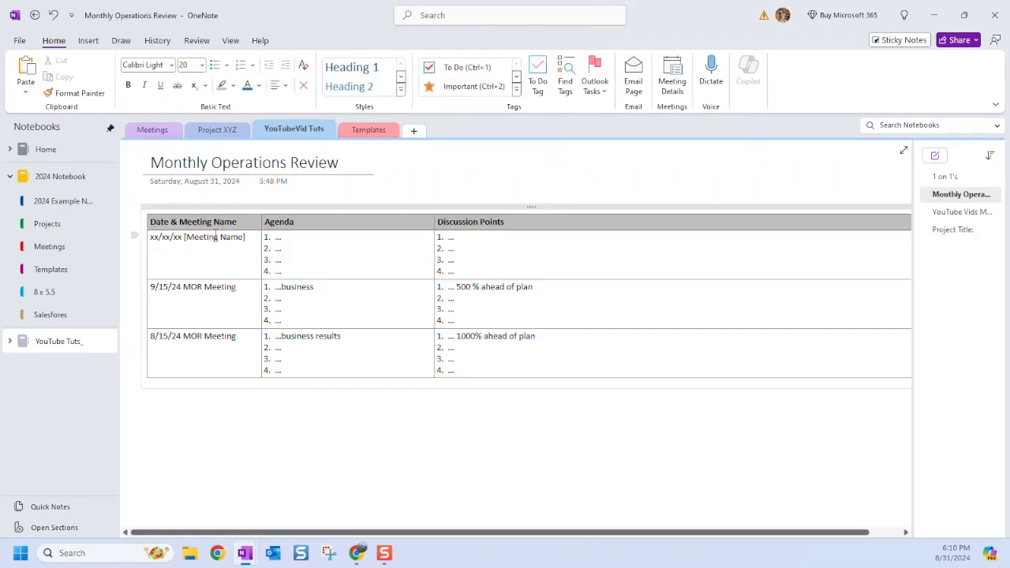
# Switch between the Project Title: page and T: Project Dashboard to review the dashboard layout.
pyautogui.click(371, 131)
pyautogui.click(297, 133)
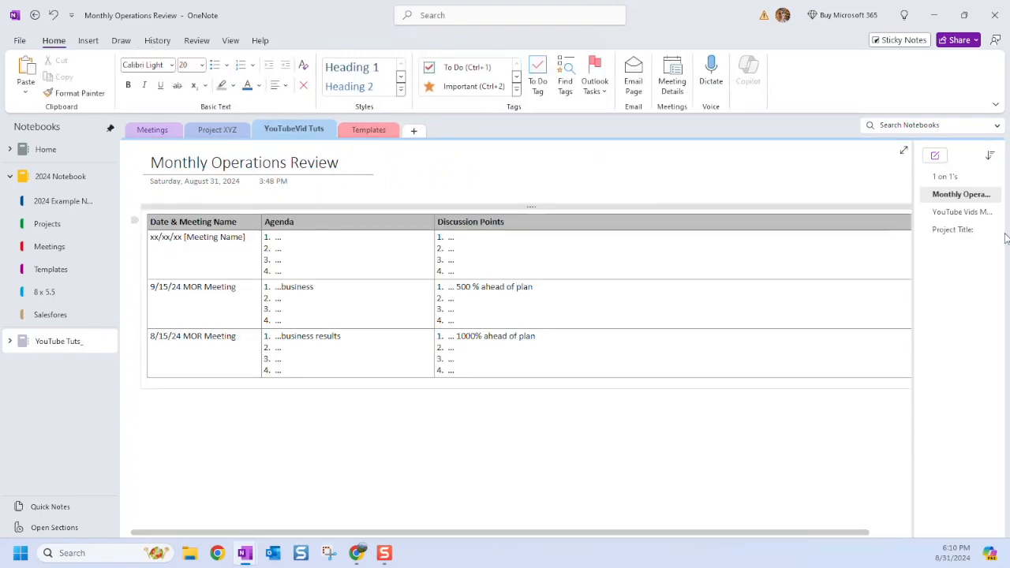
pyautogui.click(955, 230)
pyautogui.scroll(-3, 637, 342)
pyautogui.scroll(3, 637, 342)
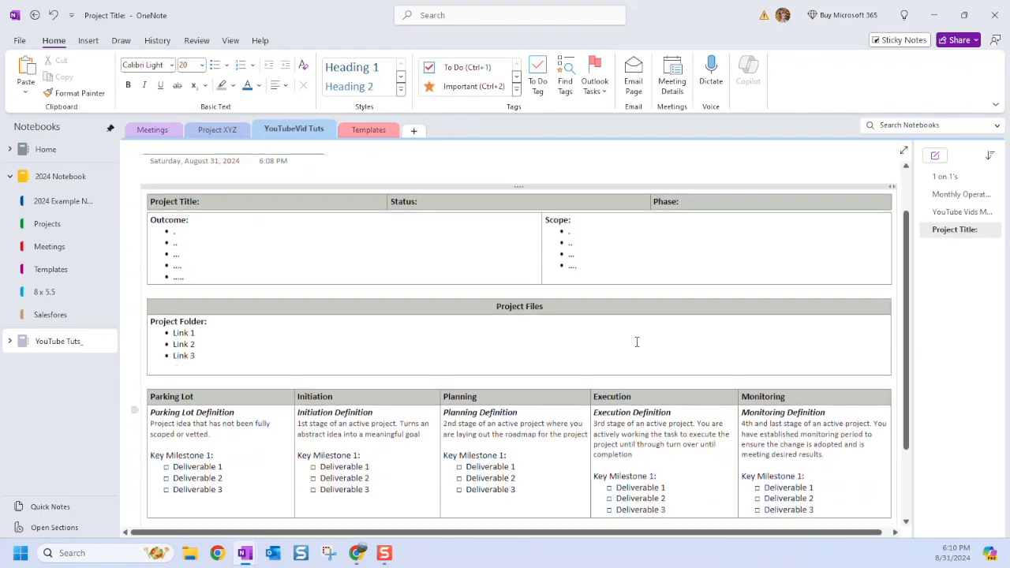
pyautogui.scroll(1, 637, 341)
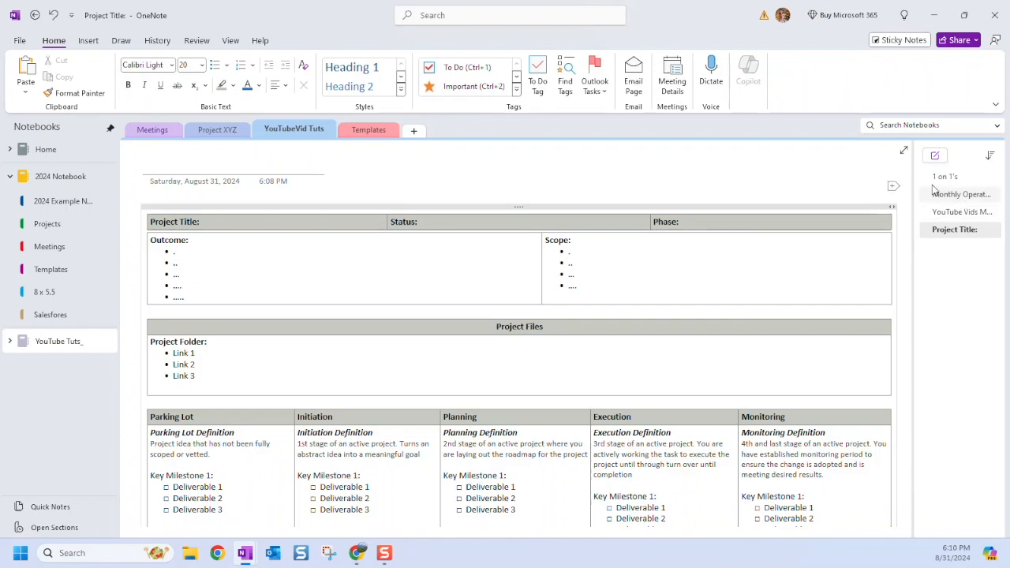
pyautogui.click(369, 130)
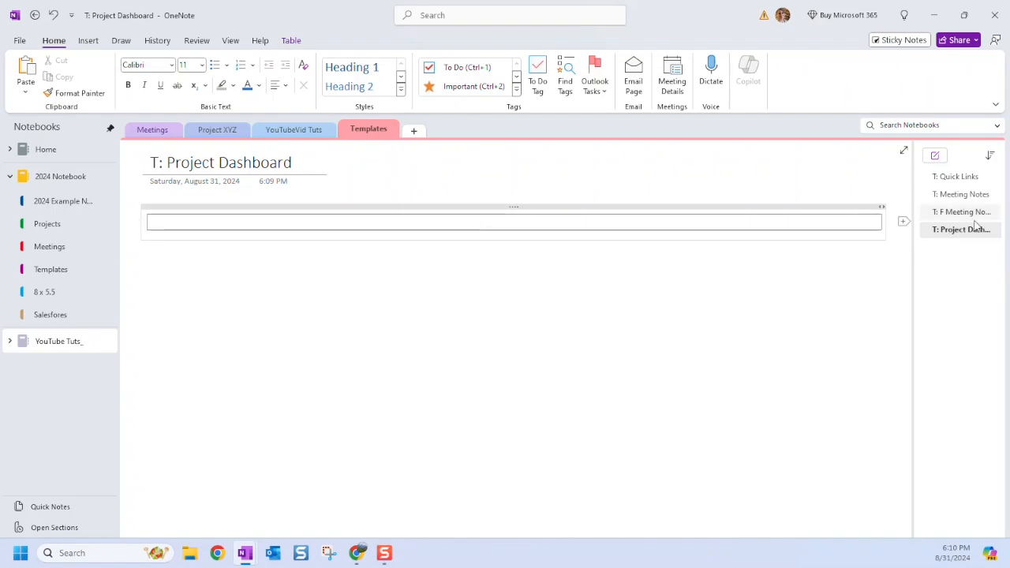
pyautogui.click(293, 129)
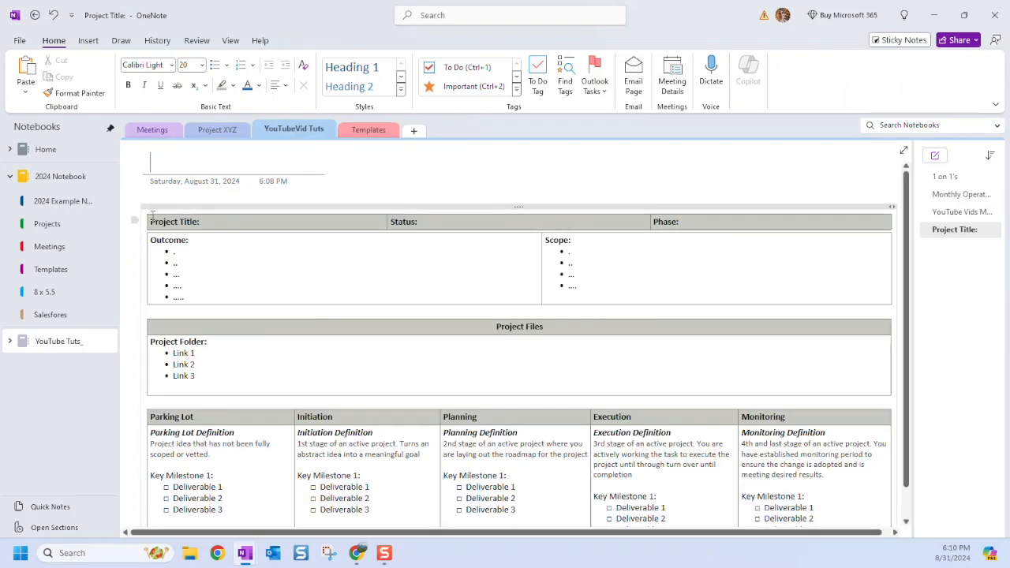
# Copy the Project Title dashboard tables and paste them below the empty table on T: Project Dashboard.
pyautogui.click(192, 207)
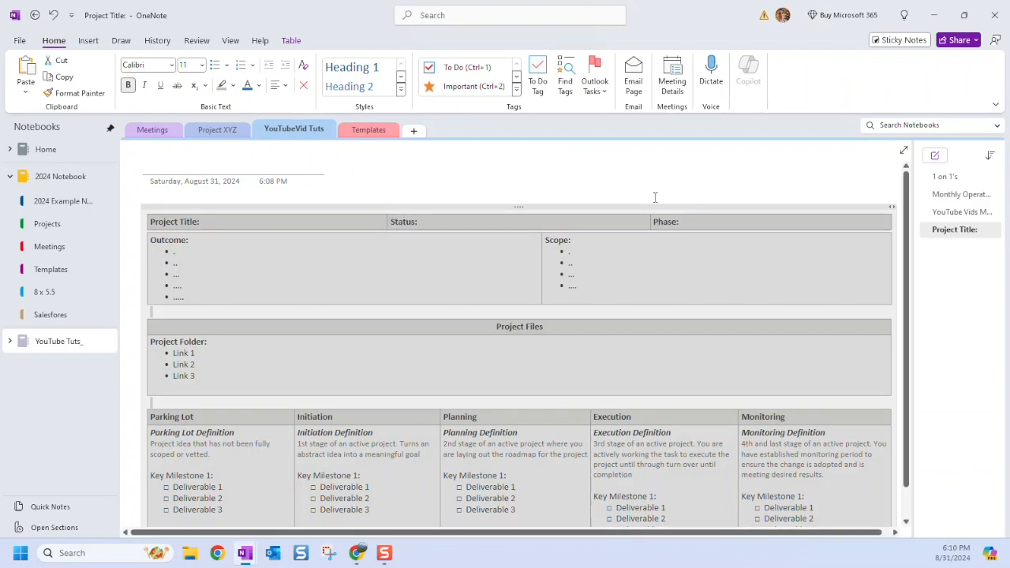
pyautogui.hotkey('ctrl', 'Tab')
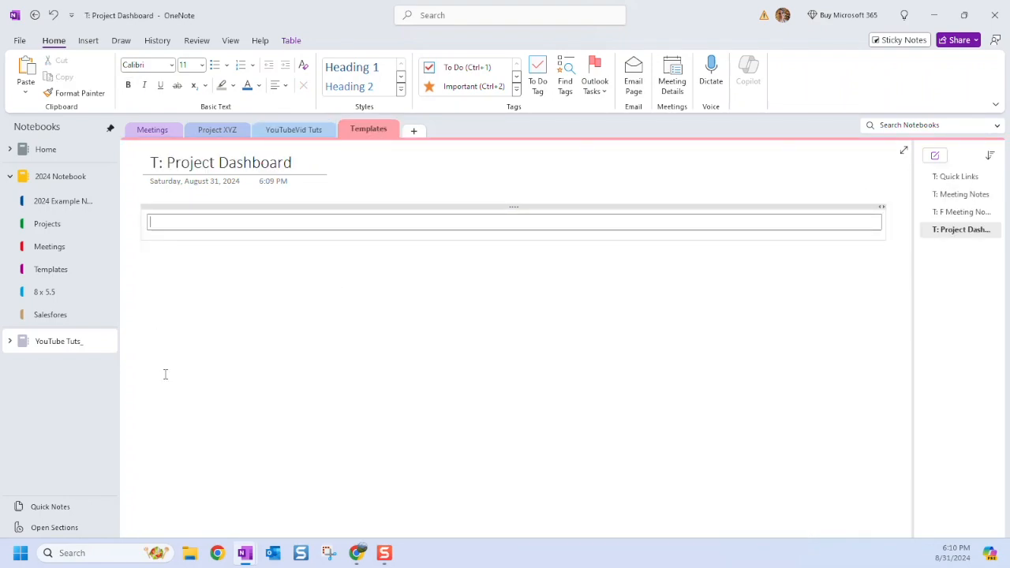
pyautogui.click(159, 504)
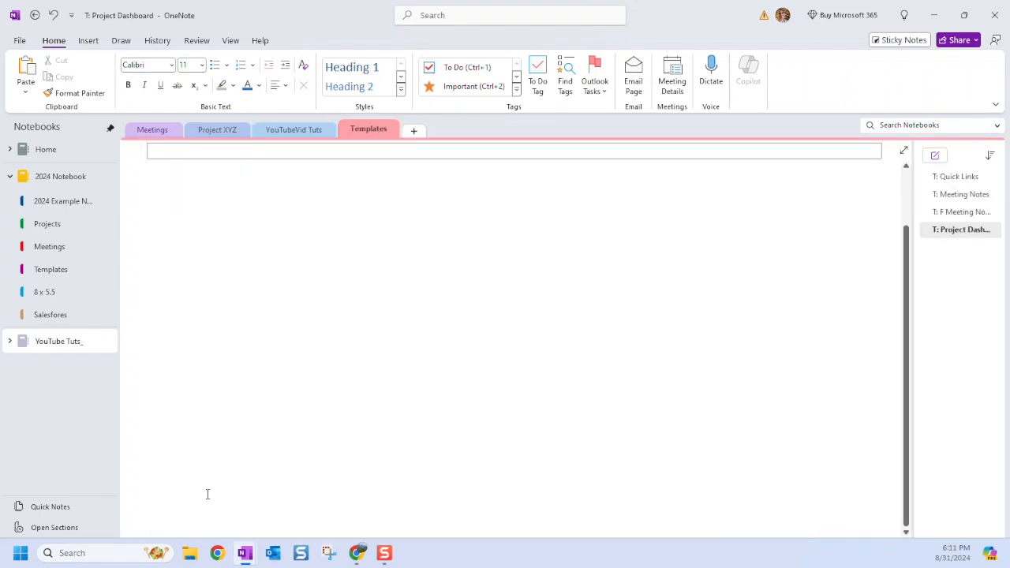
pyautogui.hotkey('ctrl', 'v')
# Check the pasted tables and place the caret in the empty one-cell table.
pyautogui.scroll(3, 251, 458)
pyautogui.scroll(-3, 178, 366)
pyautogui.scroll(6, 268, 304)
pyautogui.scroll(-3, 266, 337)
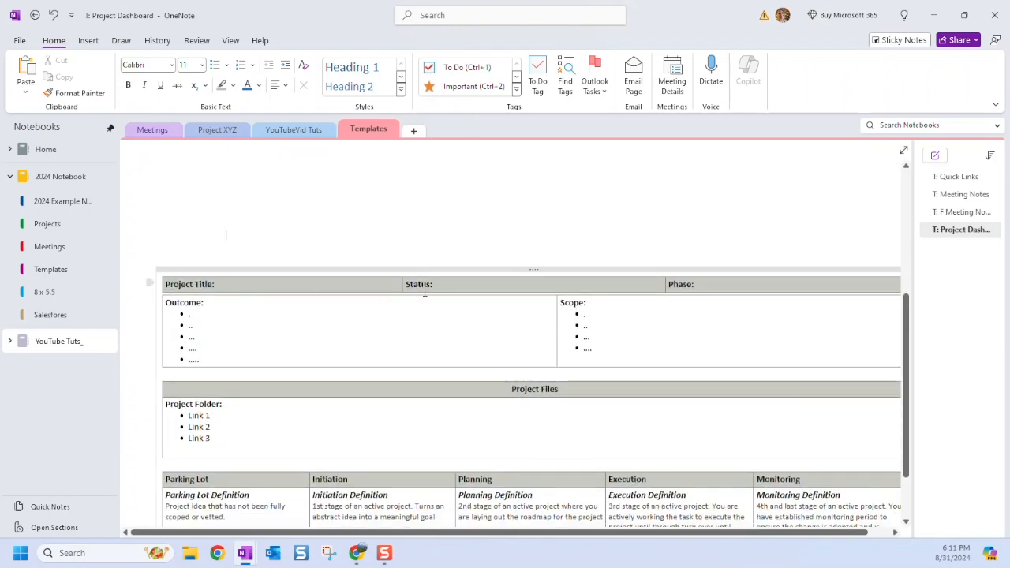
pyautogui.scroll(3, 564, 277)
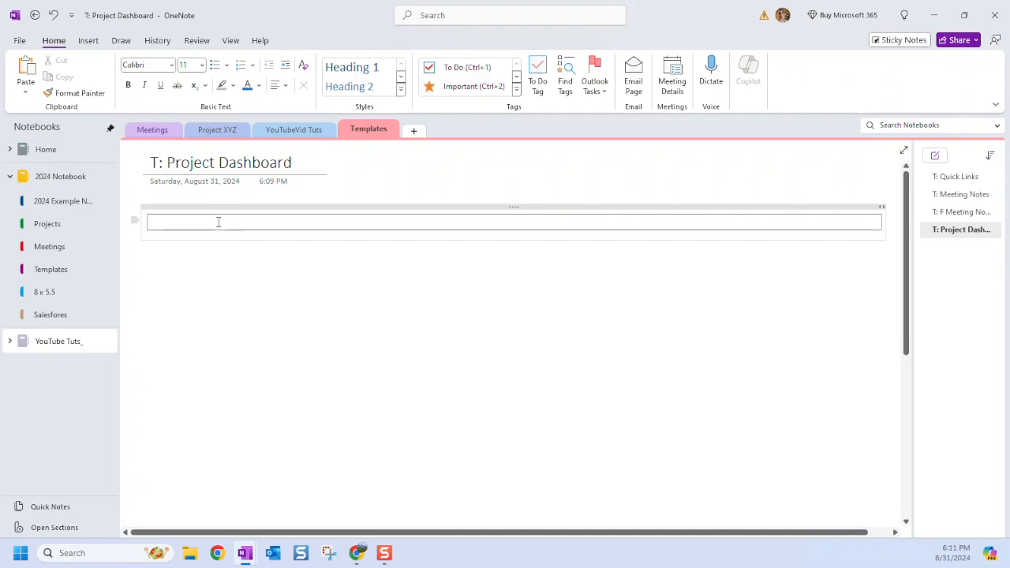
pyautogui.click(219, 226)
pyautogui.scroll(-3, 255, 284)
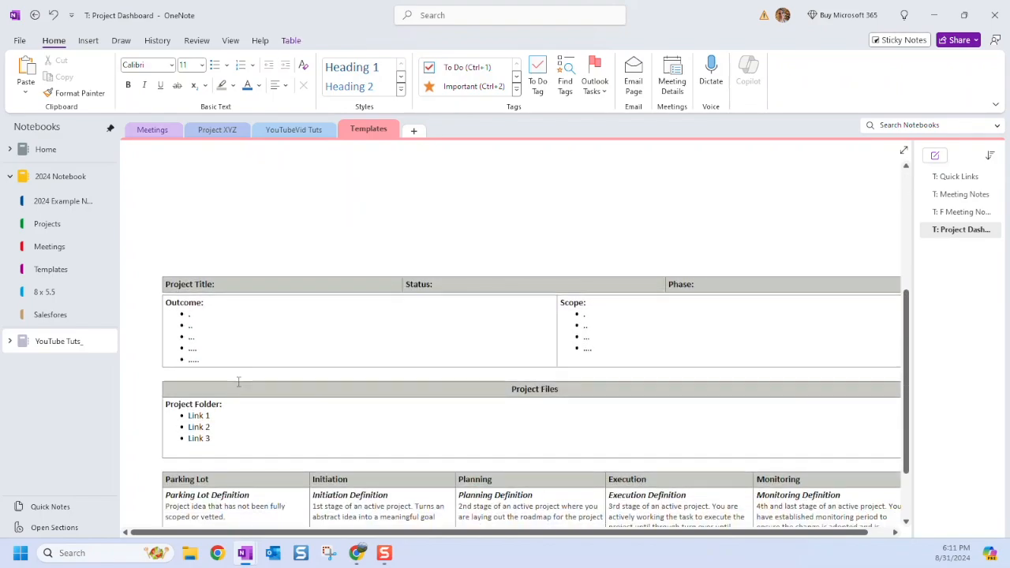
pyautogui.scroll(5, 308, 289)
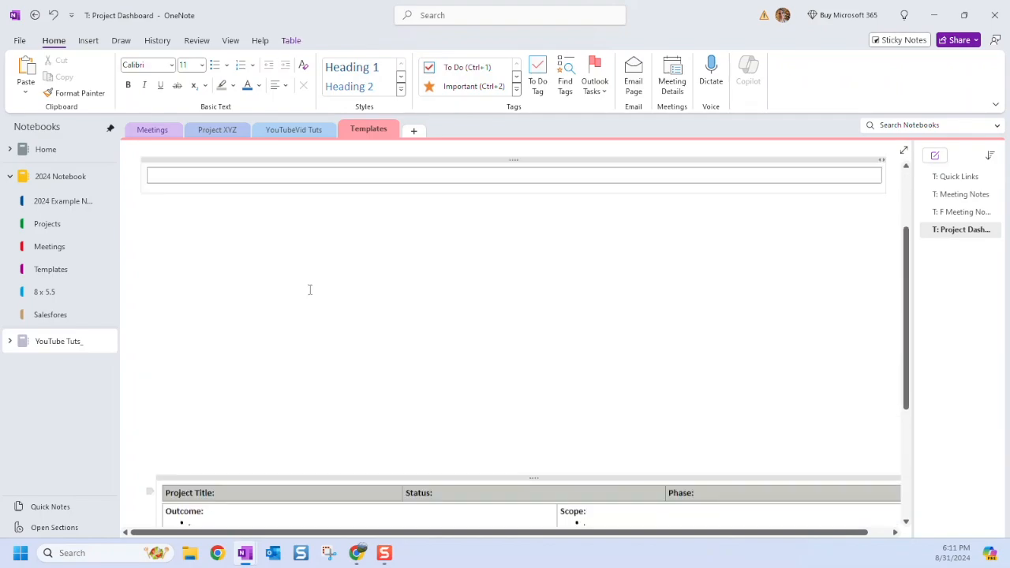
# Insert a 3x1 table and widen its columns across the page.
pyautogui.click(88, 40)
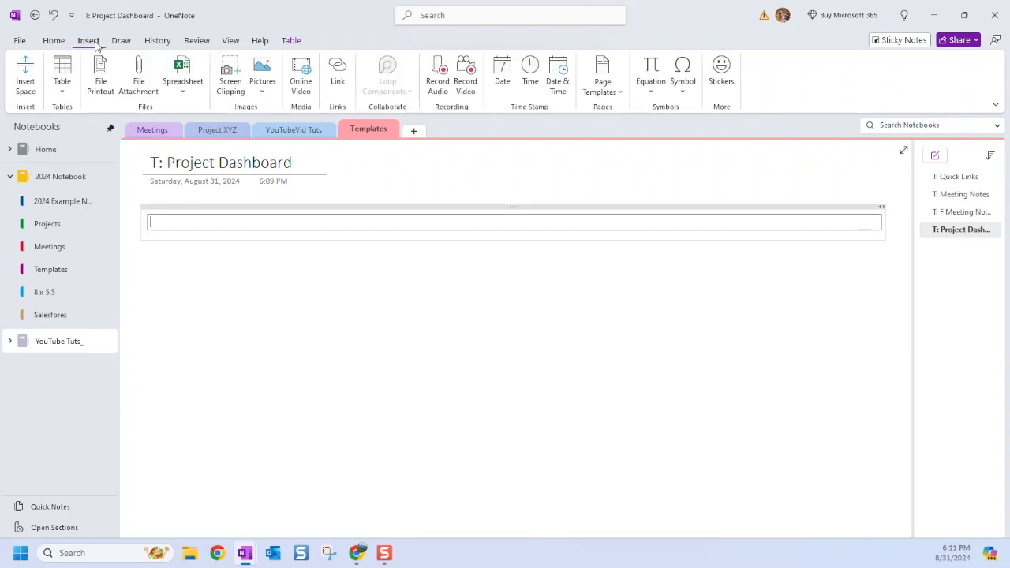
pyautogui.click(62, 73)
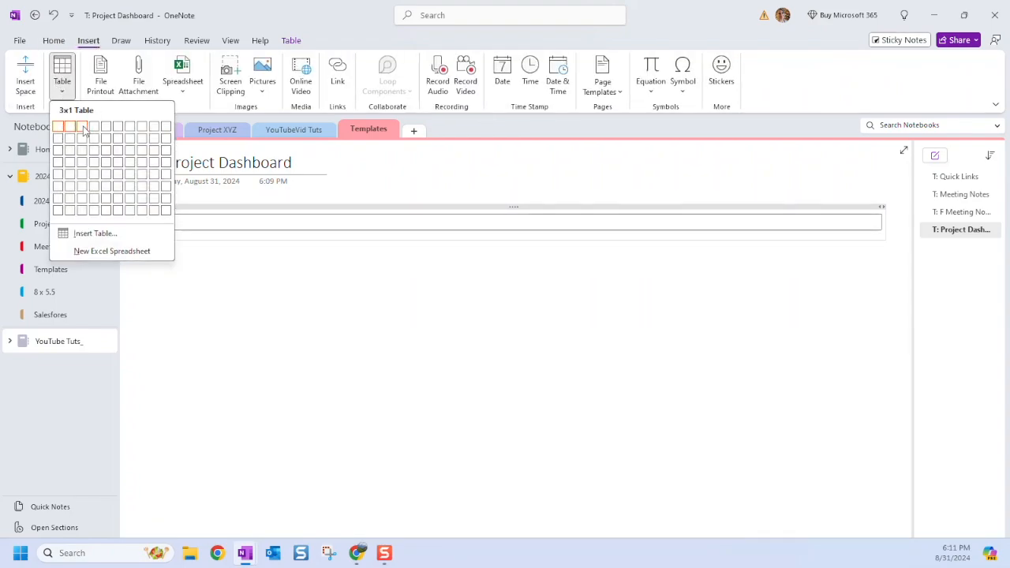
pyautogui.click(85, 132)
pyautogui.moveTo(187, 226); pyautogui.dragTo(746, 227)
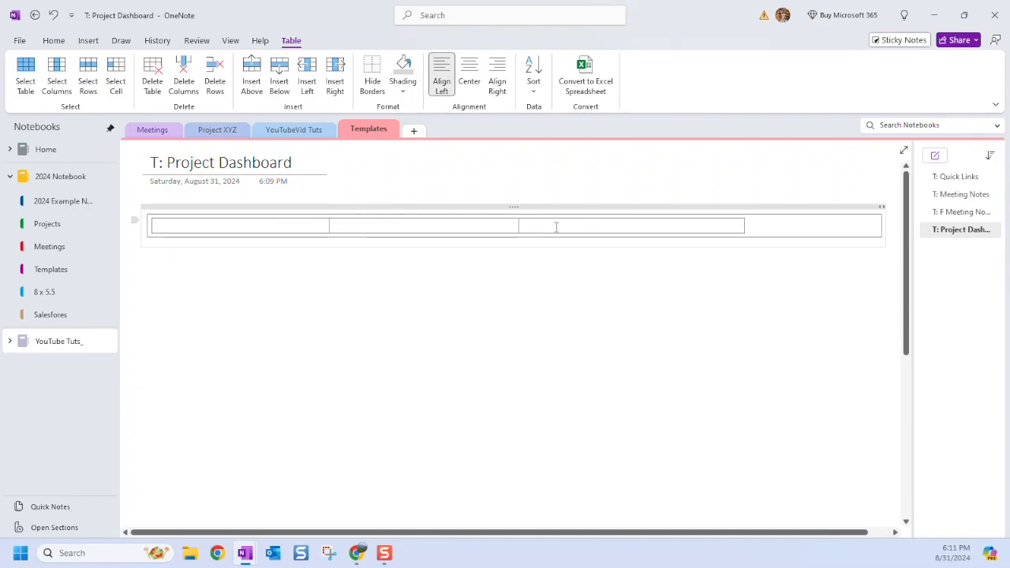
pyautogui.moveTo(519, 227); pyautogui.dragTo(603, 229)
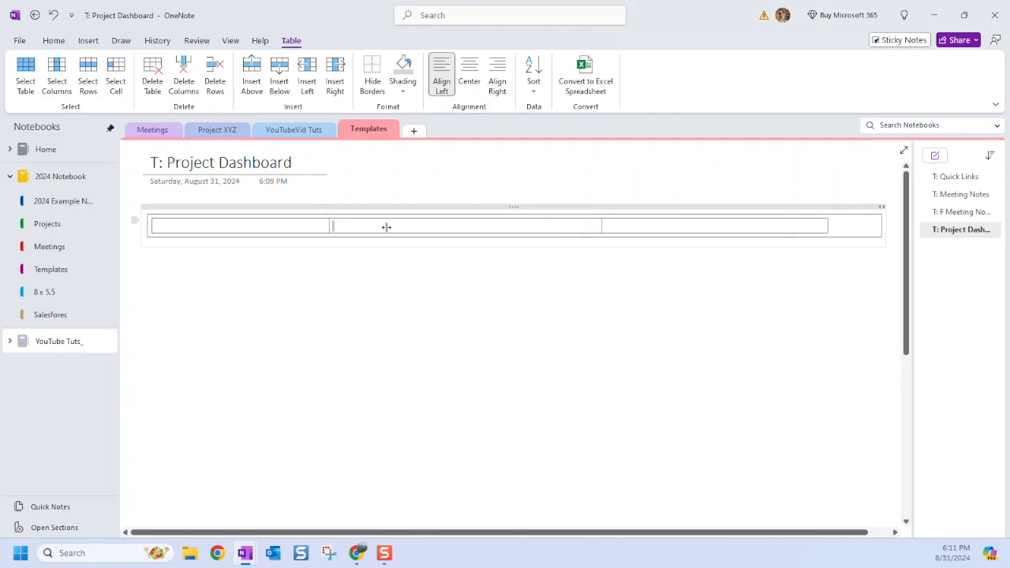
pyautogui.moveTo(329, 225); pyautogui.dragTo(375, 226)
pyautogui.scroll(-5, 327, 368)
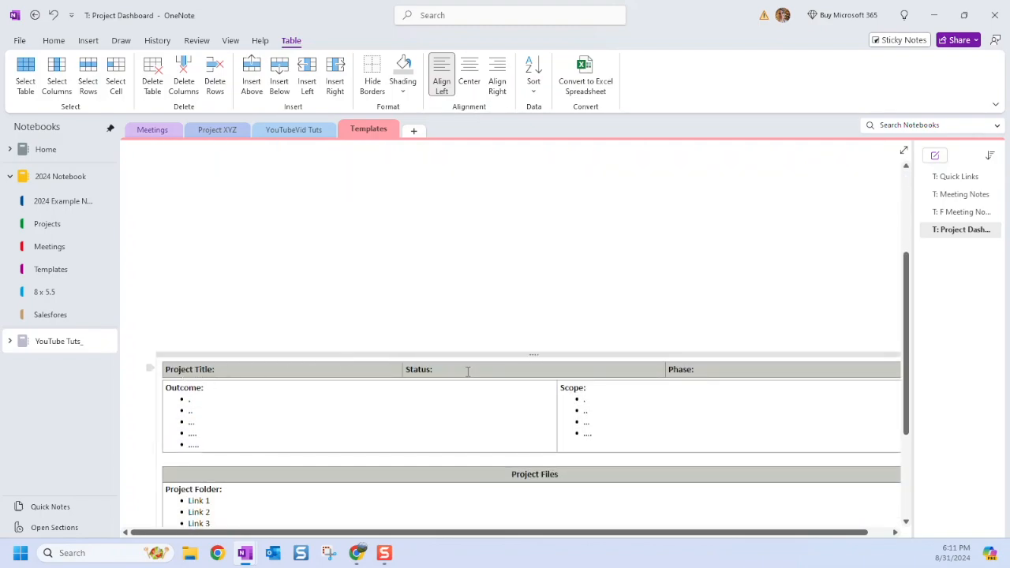
pyautogui.scroll(5, 409, 356)
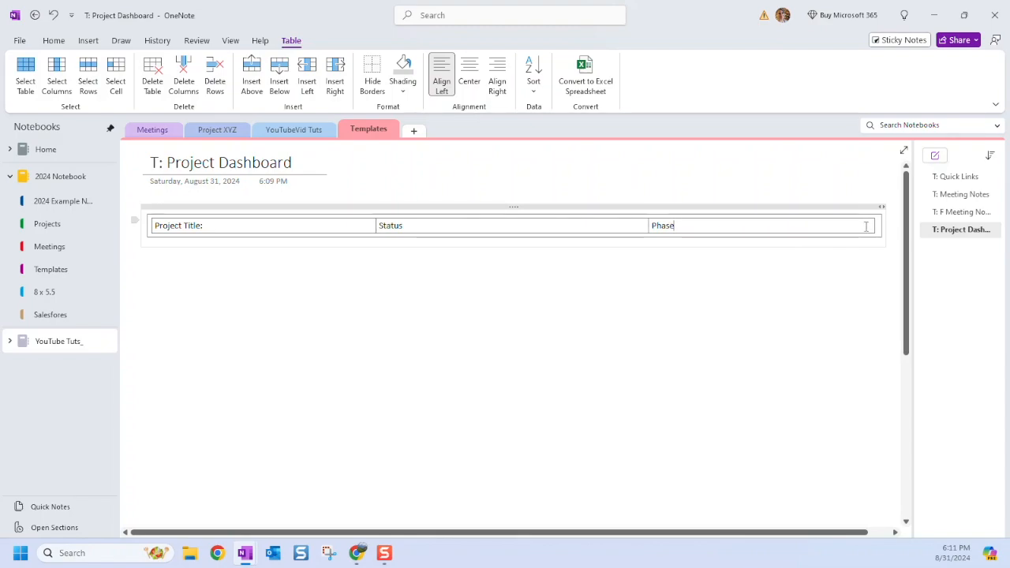
# Finish the Phase: heading, then undo the extra empty row that was added.
pyautogui.write(':')
pyautogui.press('Return')
pyautogui.press('Return')
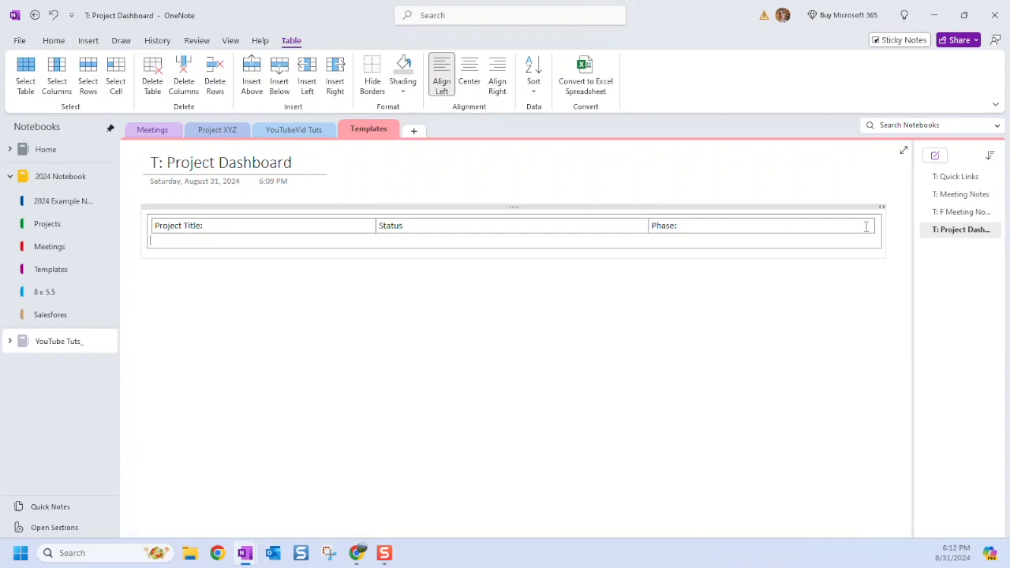
pyautogui.press('Return')
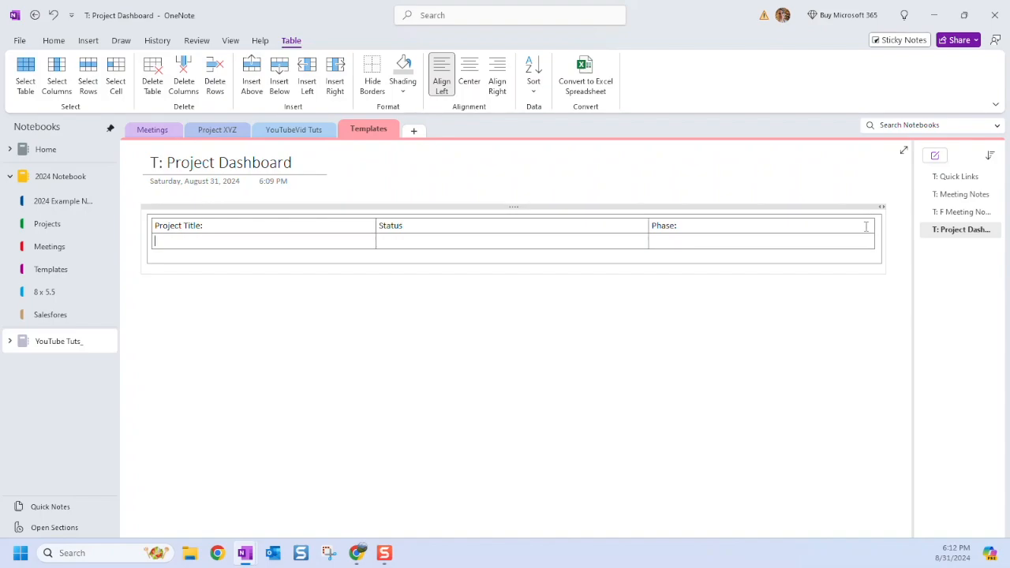
pyautogui.press('Return')
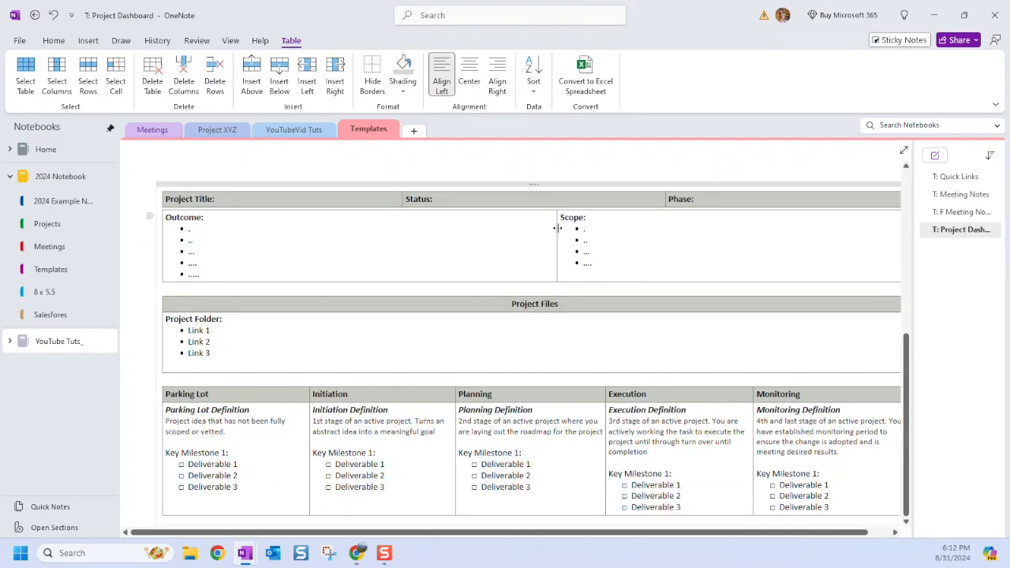
pyautogui.scroll(2, 557, 228)
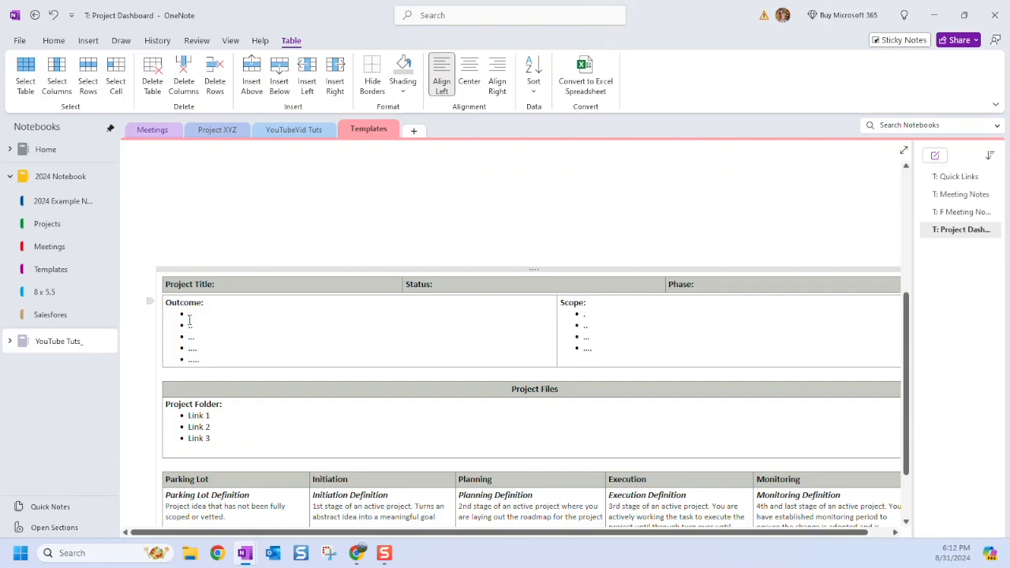
pyautogui.hotkey('ctrl', 'z')
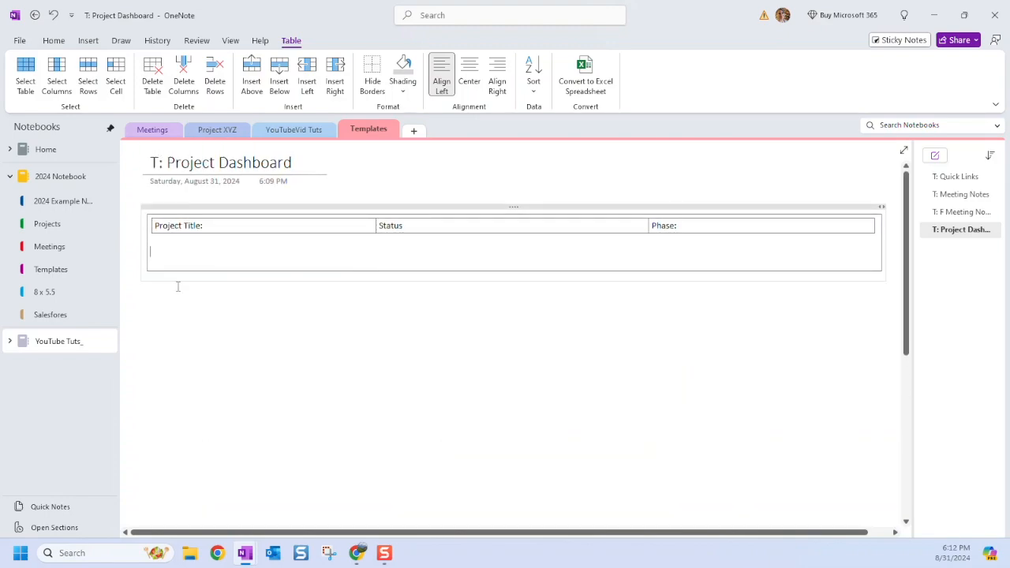
# Insert a 2x1 table and widen it across the dashboard.
pyautogui.click(88, 40)
pyautogui.click(62, 69)
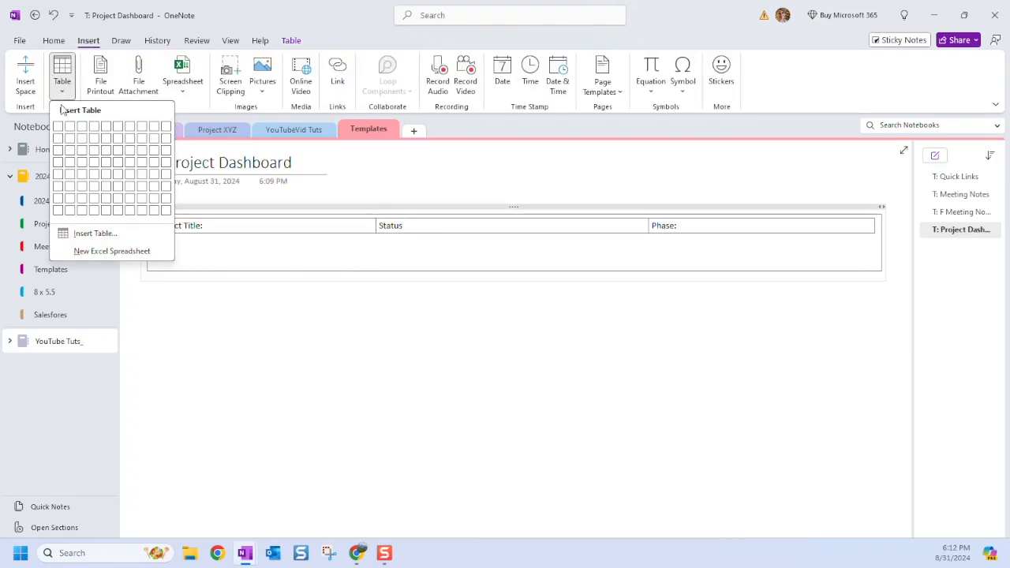
pyautogui.click(73, 130)
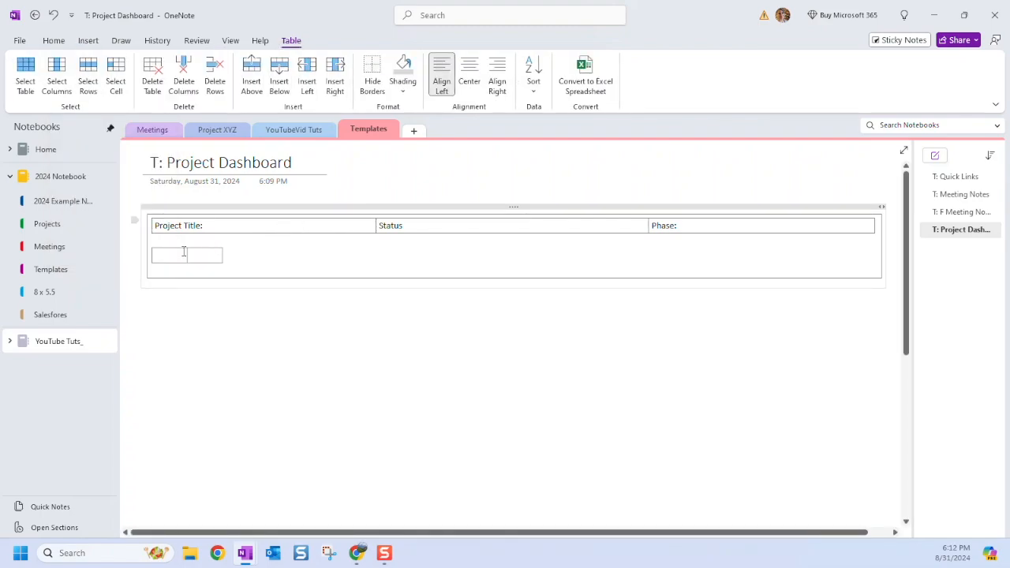
pyautogui.moveTo(187, 252); pyautogui.dragTo(875, 253)
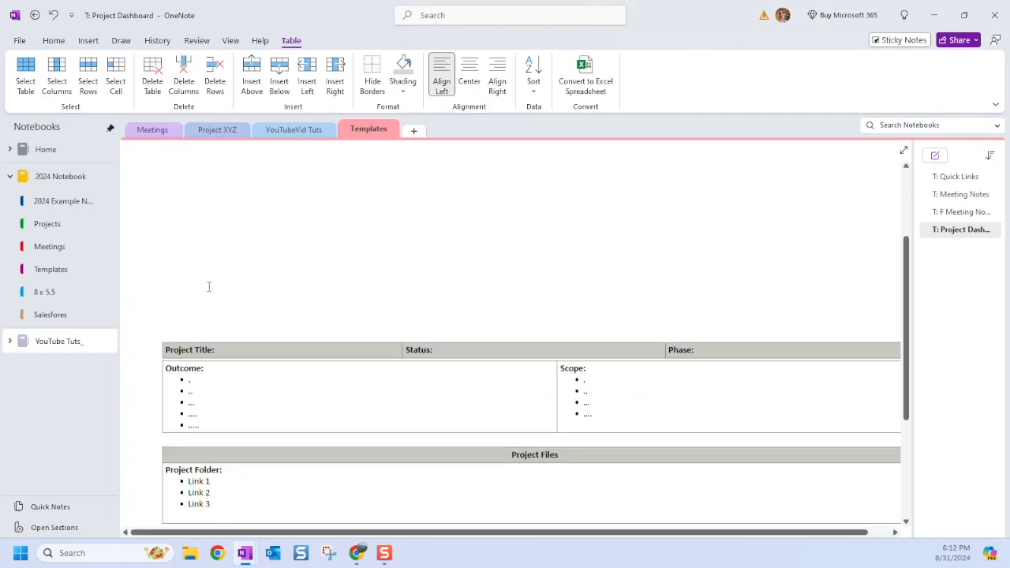
pyautogui.scroll(-1, 213, 296)
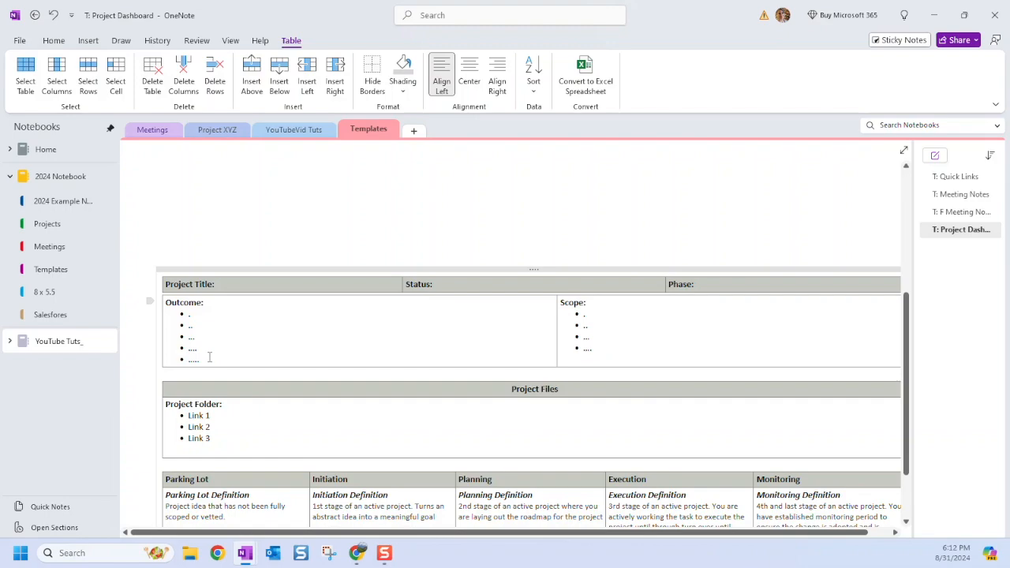
pyautogui.scroll(3, 213, 324)
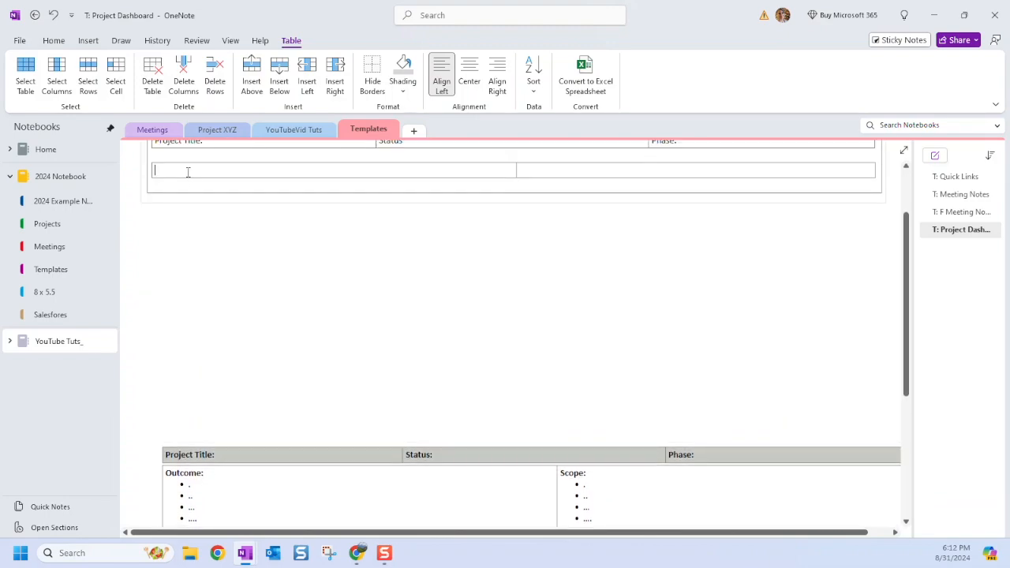
# Type Outcome in the left cell and start a bulleted line beneath it.
pyautogui.click(183, 173)
pyautogui.write('Outcome')
pyautogui.press('Return')
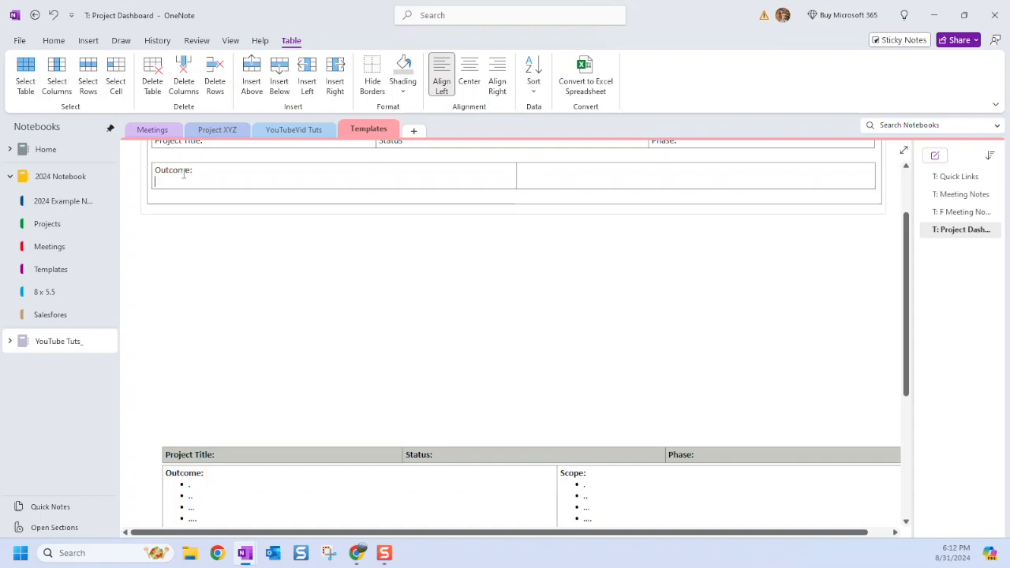
pyautogui.click(53, 40)
pyautogui.click(214, 65)
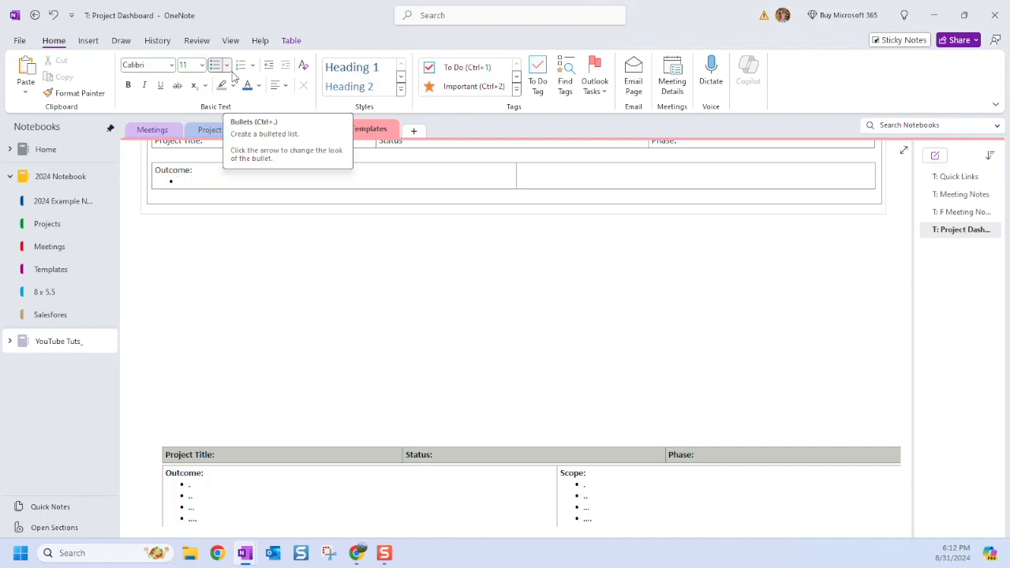
# Add five '...' placeholder bullets, remove the extra empty one, and select the Outcome block.
pyautogui.write('...')
pyautogui.press('Return')
pyautogui.write('...')
pyautogui.press('Return')
pyautogui.write('...')
pyautogui.press('Return')
pyautogui.write('...')
pyautogui.press('Return')
pyautogui.write('...')
pyautogui.press('Return')
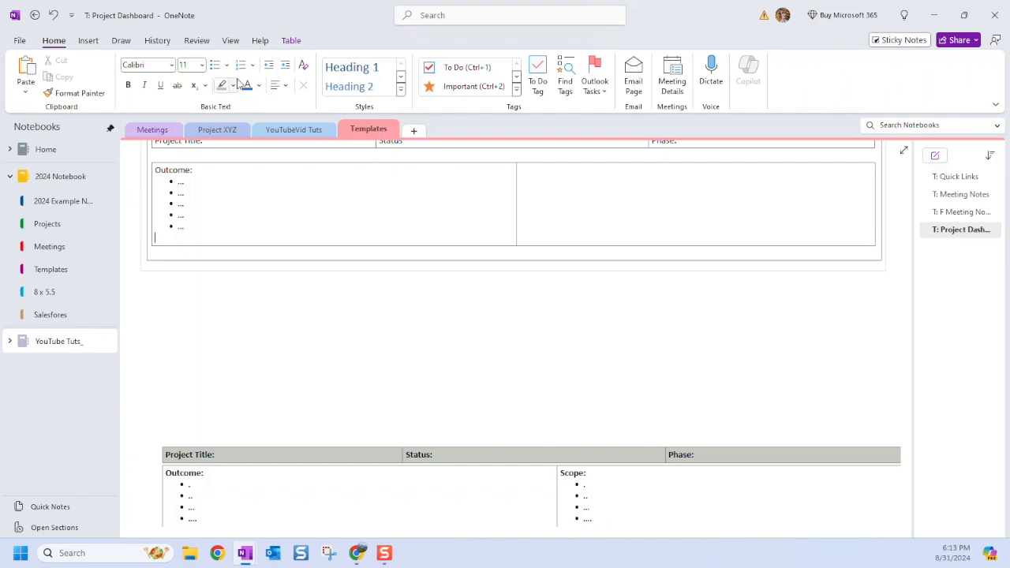
pyautogui.press('BackSpace')
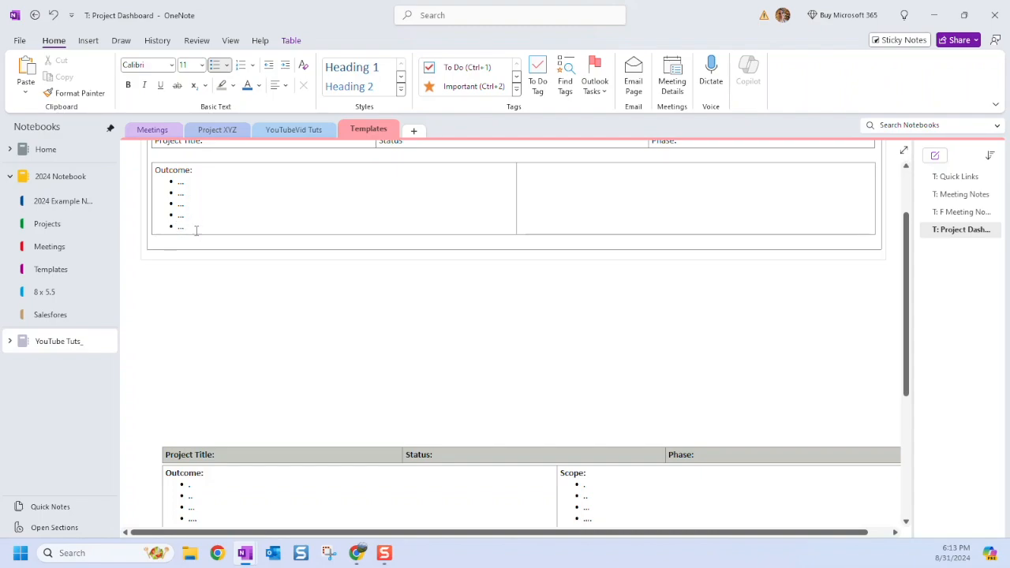
pyautogui.moveTo(192, 228); pyautogui.dragTo(158, 178)
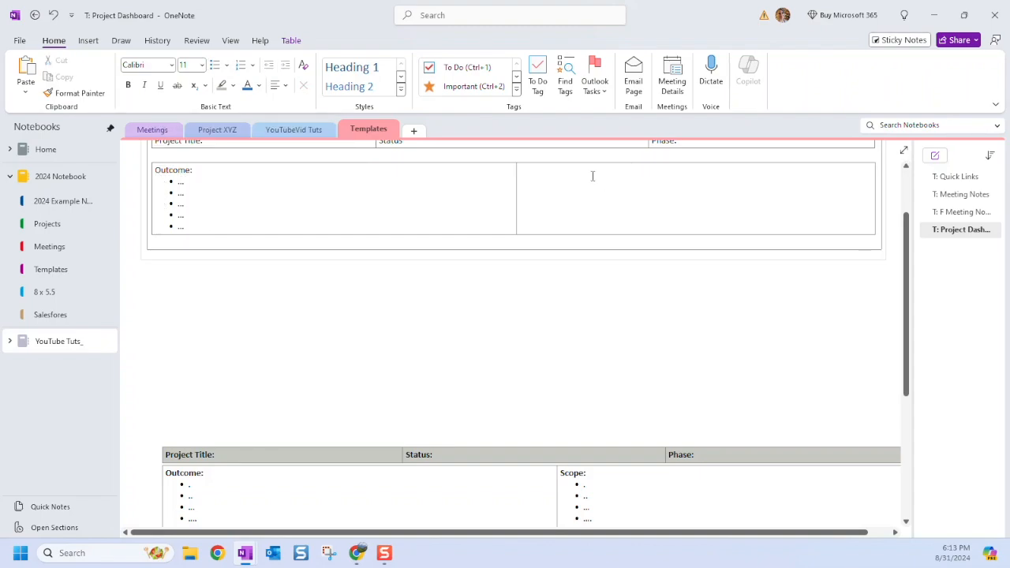
# Paste the Outcome block into the right cell, rename it Scope:, and bold both headings.
pyautogui.write('Outcome: ... ... ... ... ...')
pyautogui.doubleClick(543, 169)
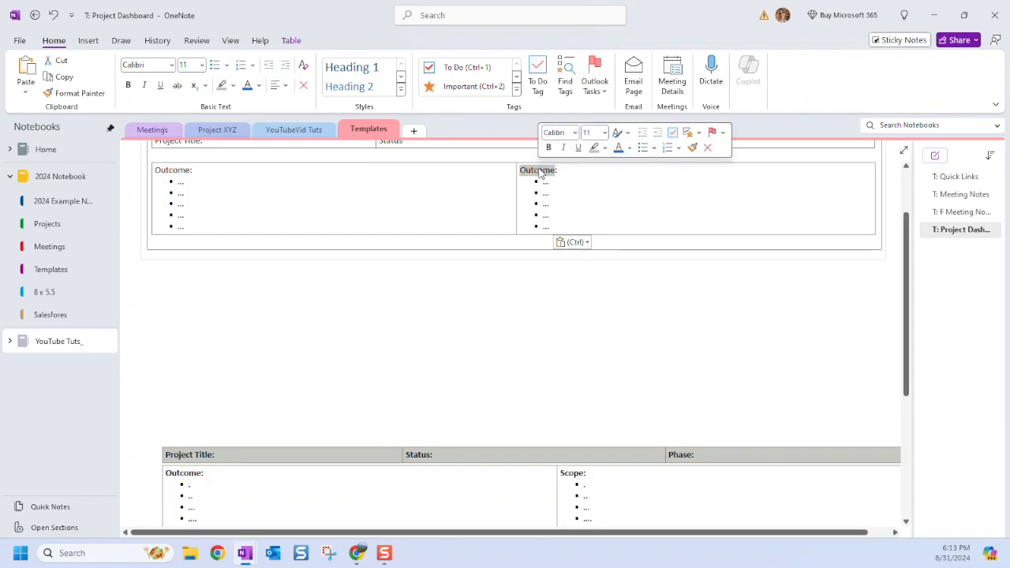
pyautogui.write('Scope')
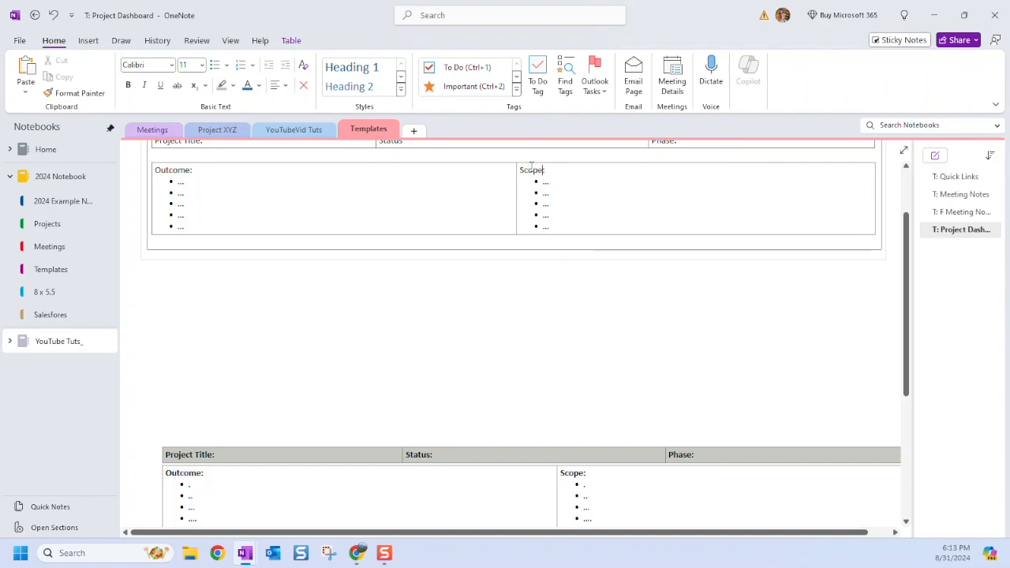
pyautogui.write(':')
pyautogui.moveTo(568, 171); pyautogui.dragTo(522, 173)
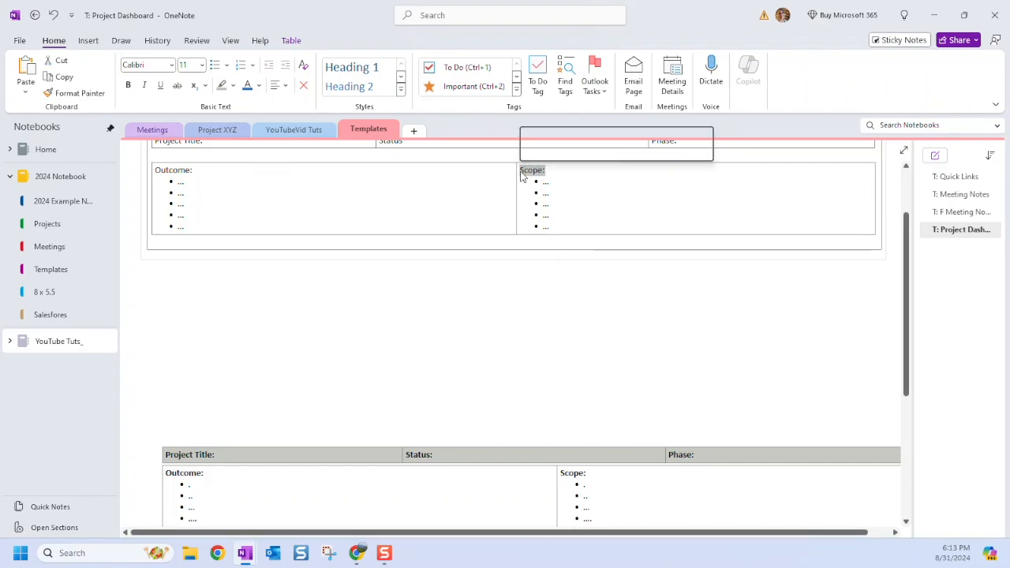
pyautogui.hotkey('ctrl', 'b')
pyautogui.moveTo(210, 169); pyautogui.dragTo(154, 171)
pyautogui.hotkey('ctrl', 'b')
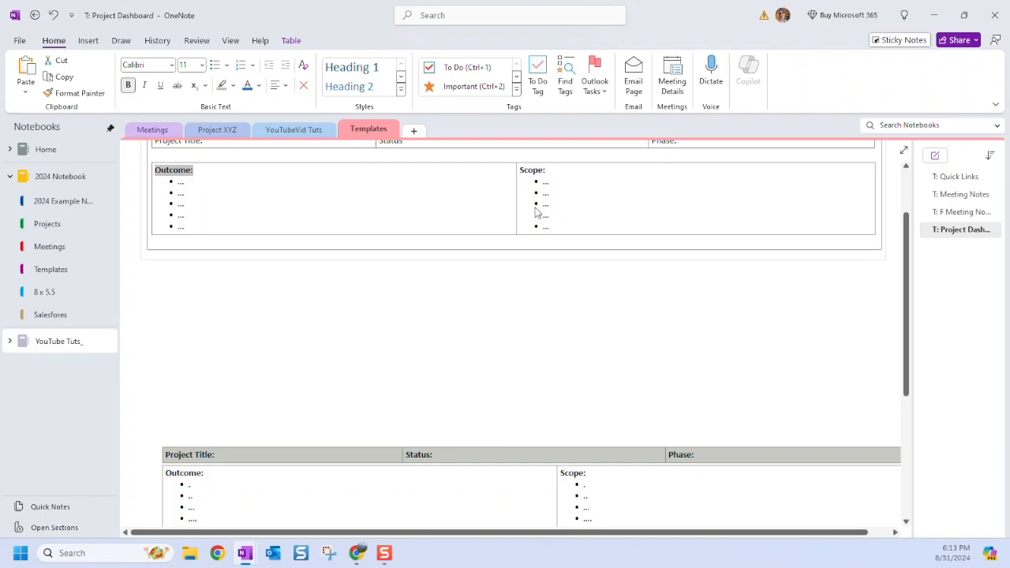
# Adjust the blank line beneath the Outcome and Scope cells.
pyautogui.scroll(-2, 544, 370)
pyautogui.scroll(-4, 544, 370)
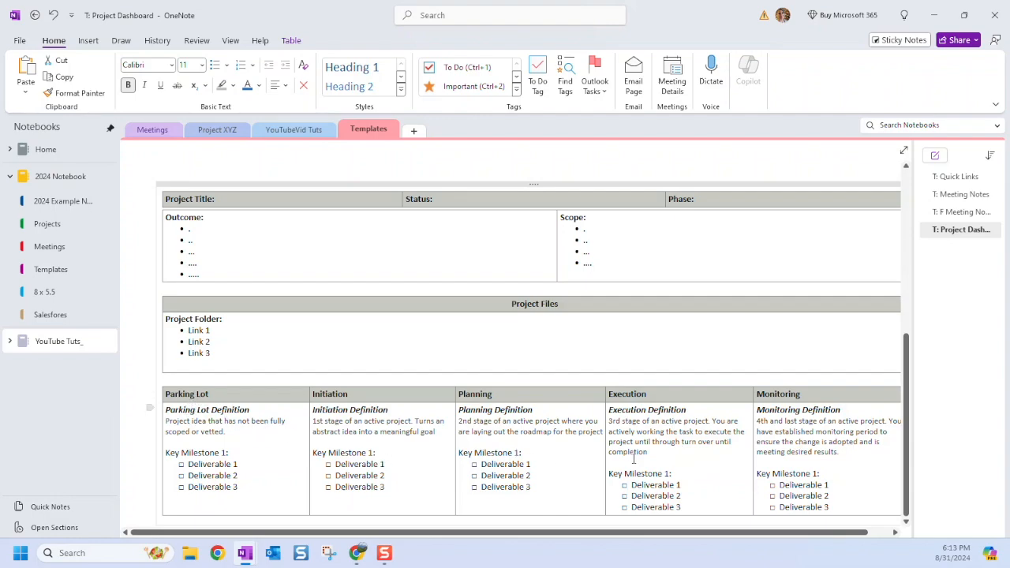
pyautogui.scroll(-2, 797, 471)
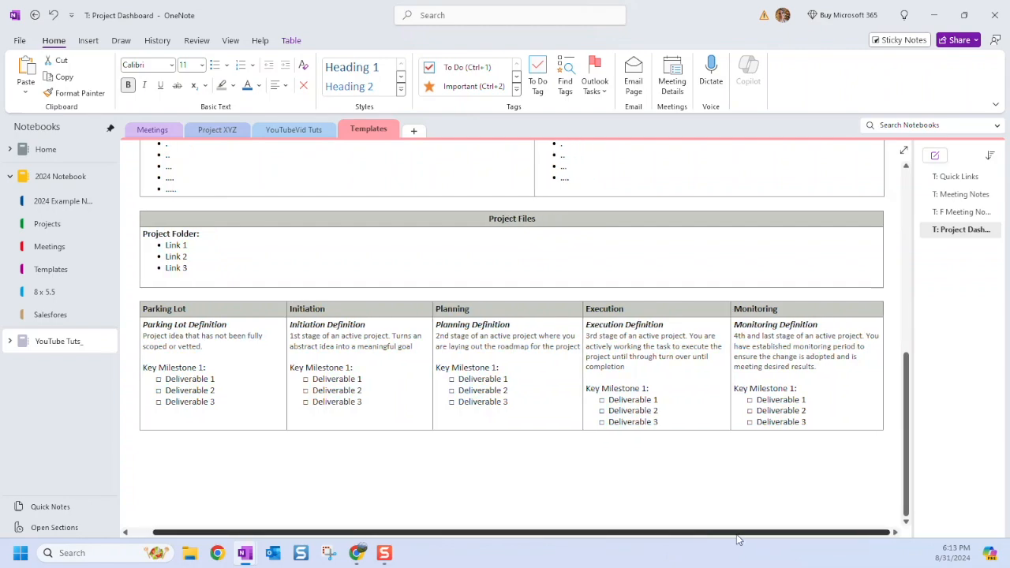
pyautogui.scroll(3, 699, 401)
pyautogui.scroll(-3, 713, 388)
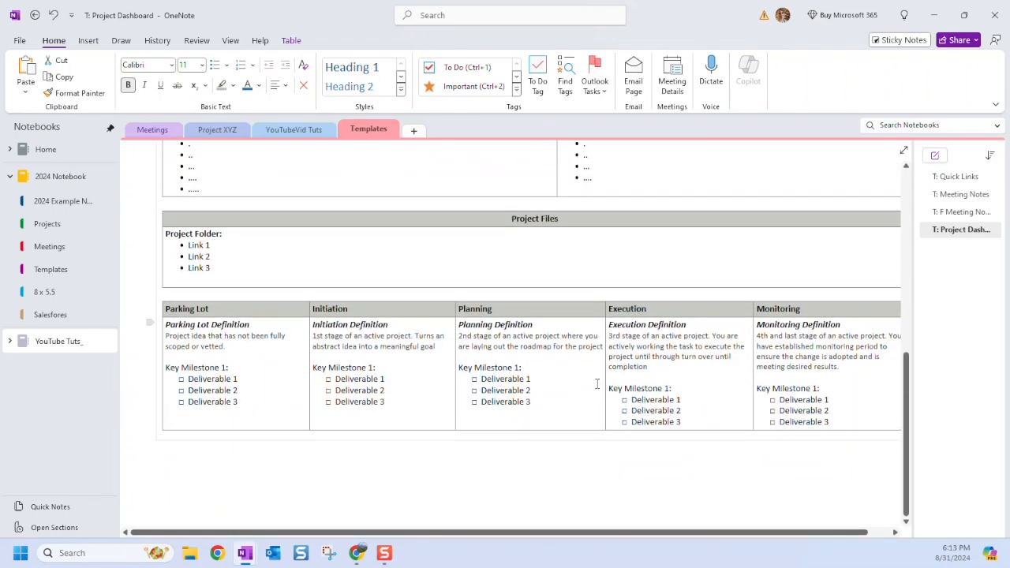
pyautogui.scroll(7, 280, 353)
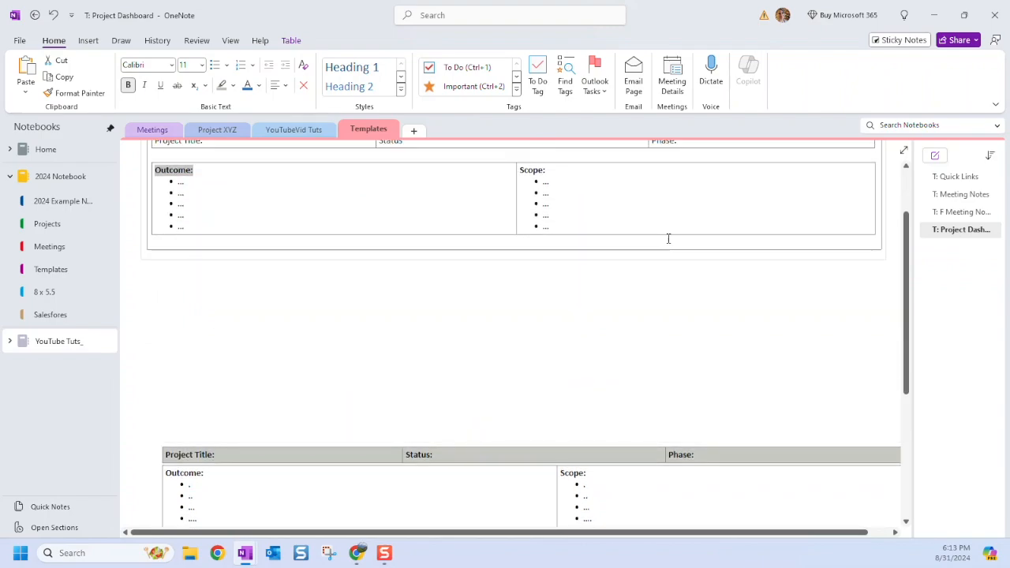
pyautogui.click(667, 239)
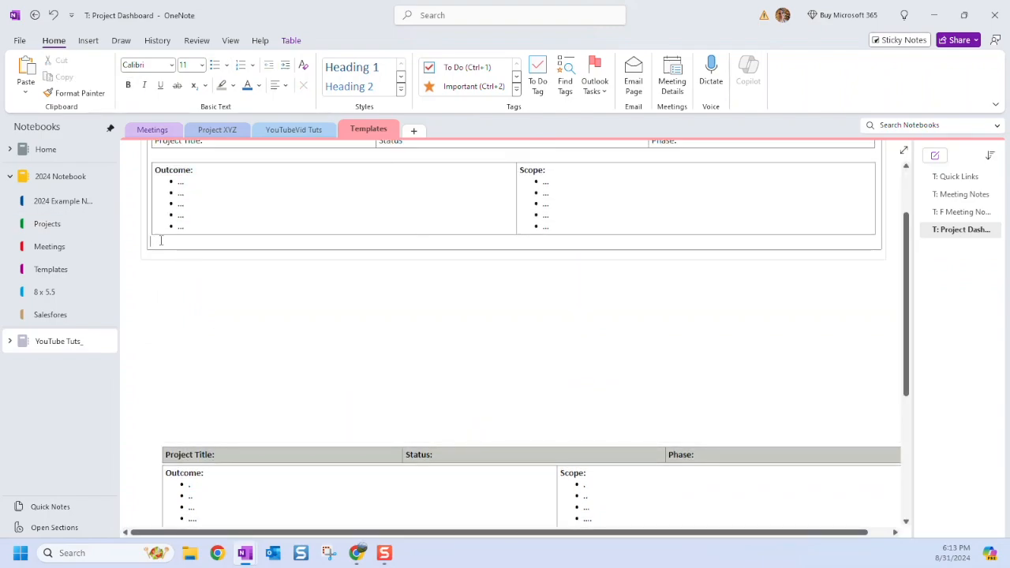
pyautogui.press('BackSpace')
pyautogui.press('Return')
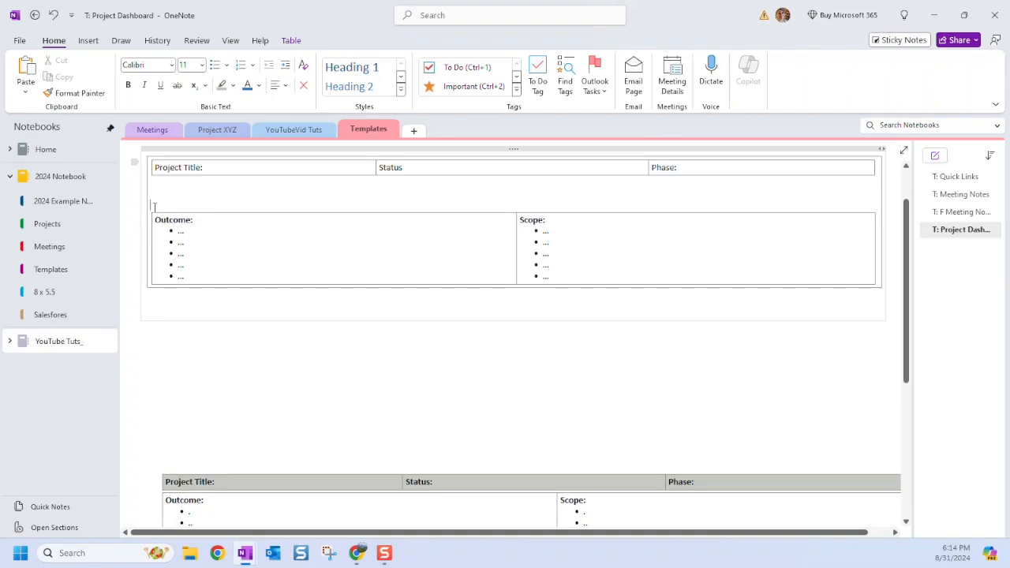
# Cut and re-paste the Outcome and Scope table, adding an empty line below it.
pyautogui.moveTo(157, 191); pyautogui.dragTo(579, 226)
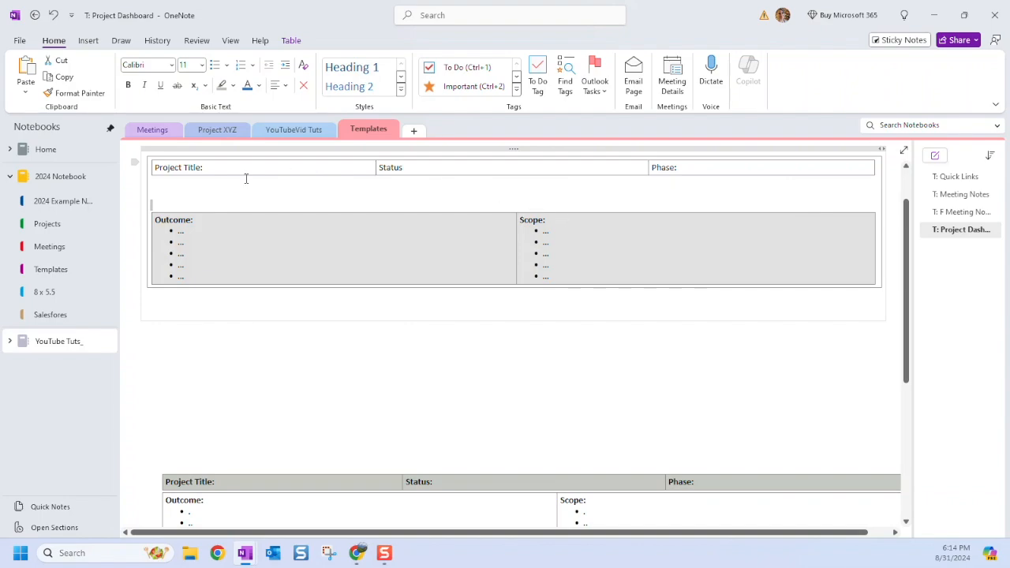
pyautogui.press('Delete')
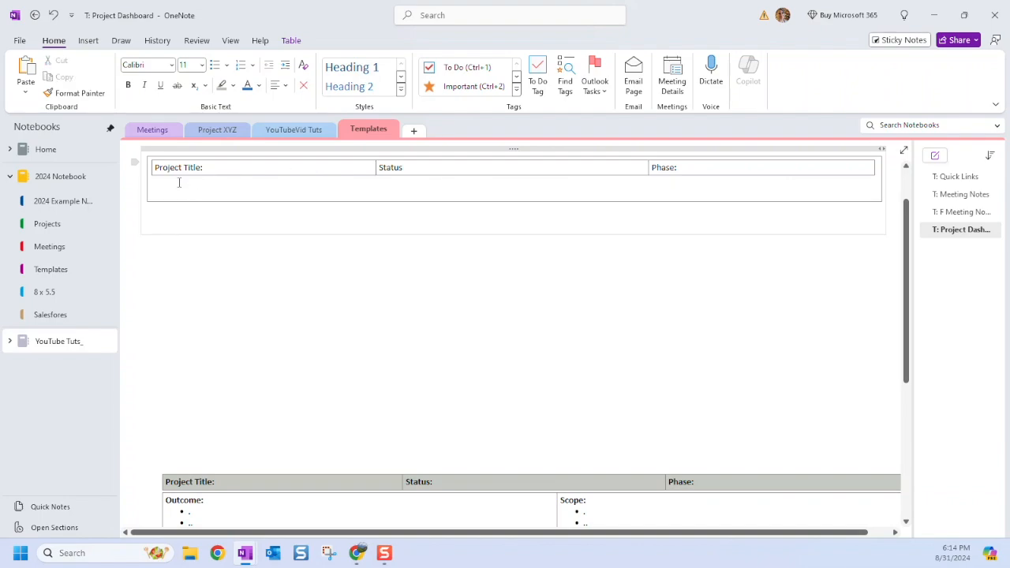
pyautogui.hotkey('ctrl', 'v')
pyautogui.press('Return')
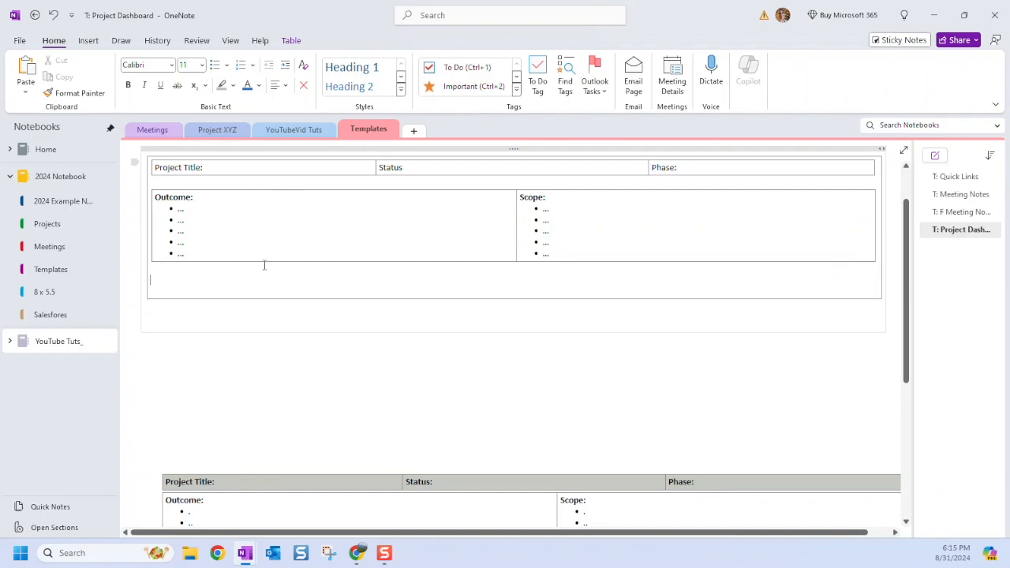
pyautogui.scroll(-2, 196, 273)
pyautogui.scroll(4, 192, 228)
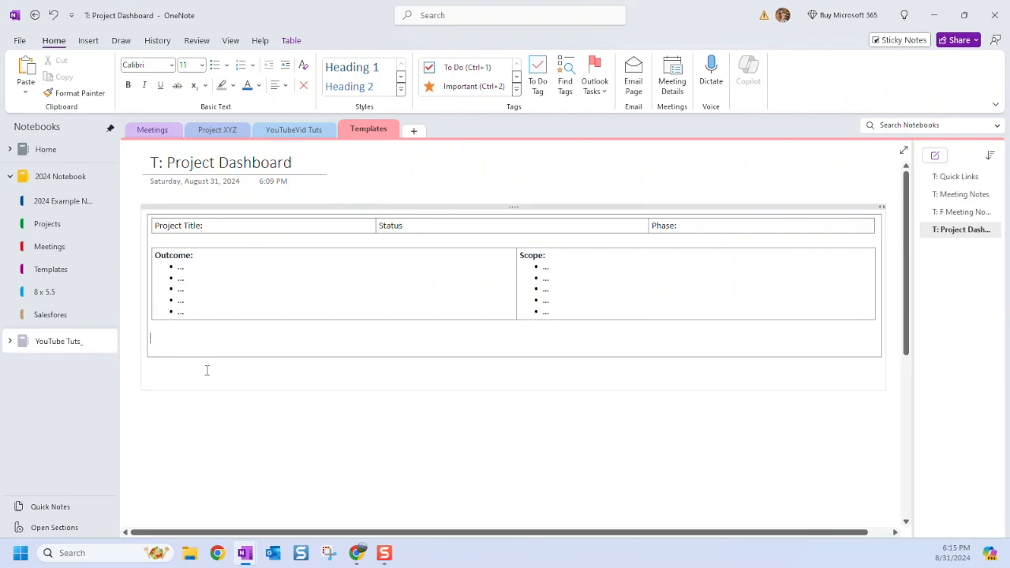
pyautogui.scroll(-2, 271, 370)
pyautogui.scroll(-4, 260, 388)
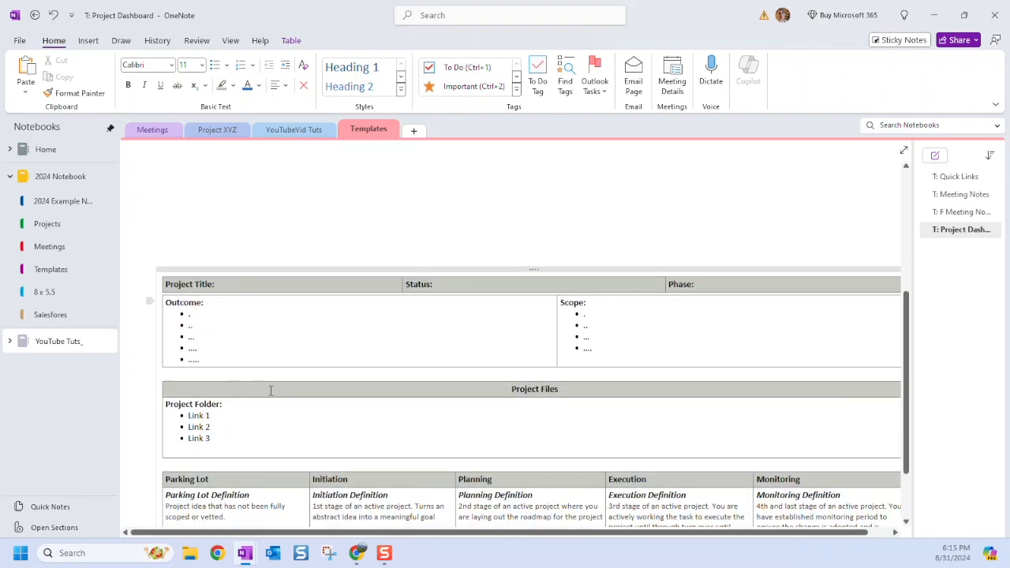
pyautogui.scroll(4, 409, 413)
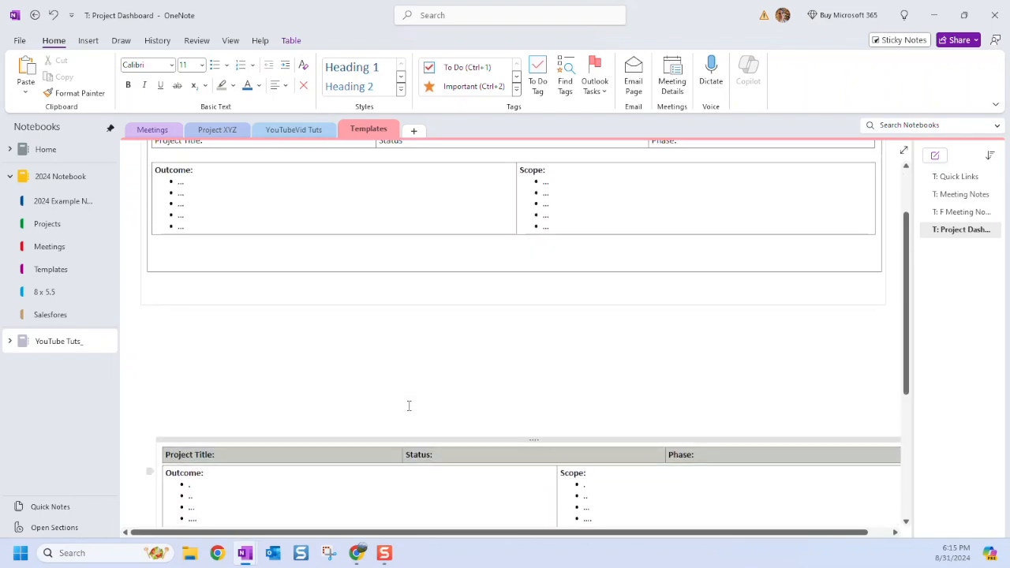
pyautogui.scroll(-4, 431, 403)
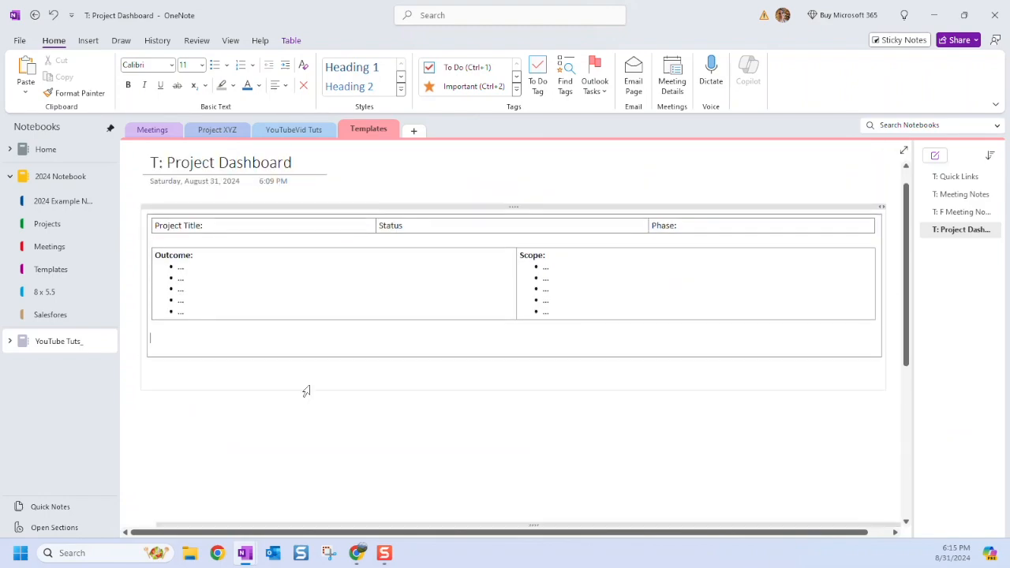
# Insert a one-column, two-row table at dashboard width and type Project Files in it.
pyautogui.click(89, 40)
pyautogui.click(70, 72)
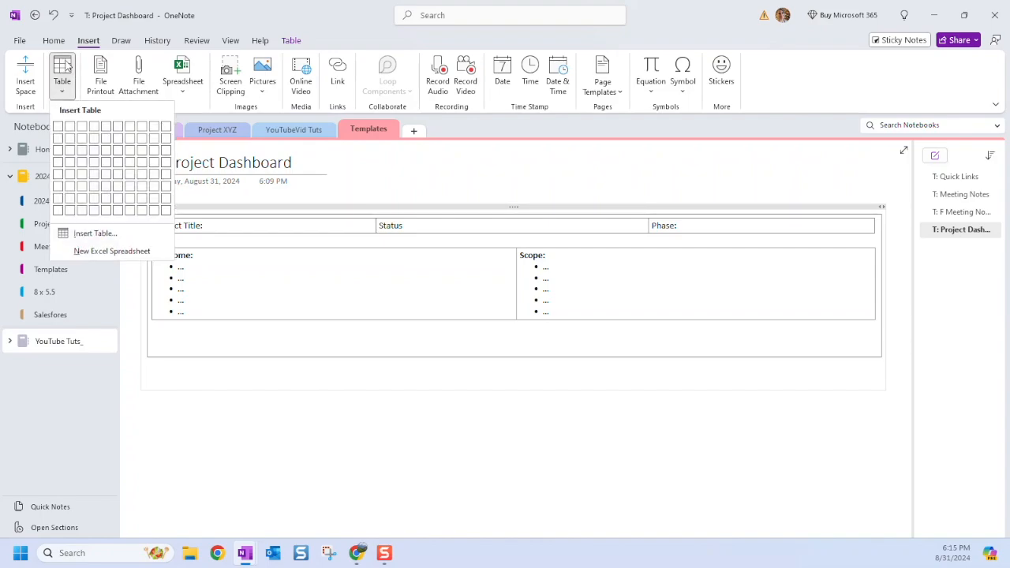
pyautogui.click(60, 140)
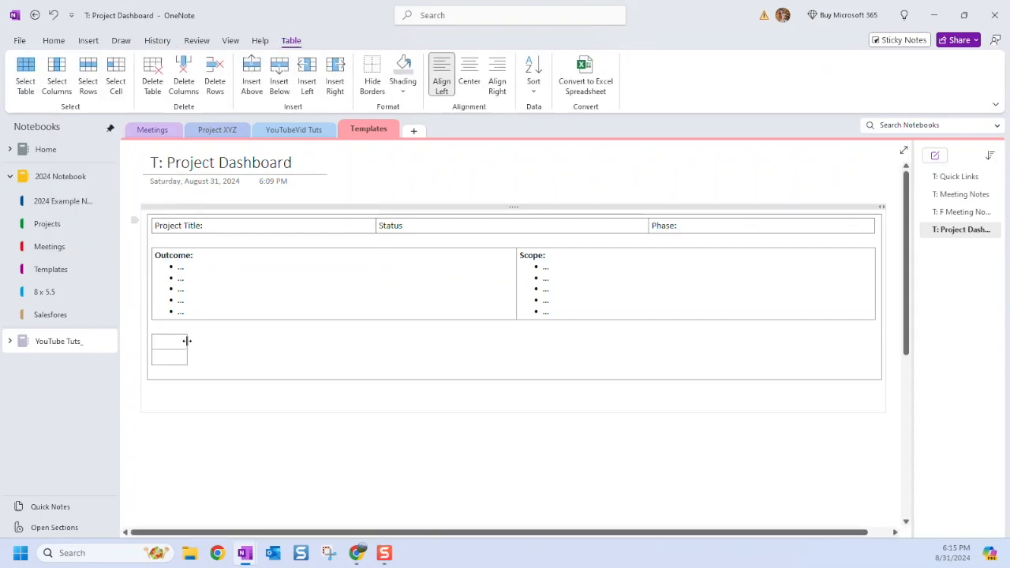
pyautogui.moveTo(187, 342); pyautogui.dragTo(877, 340)
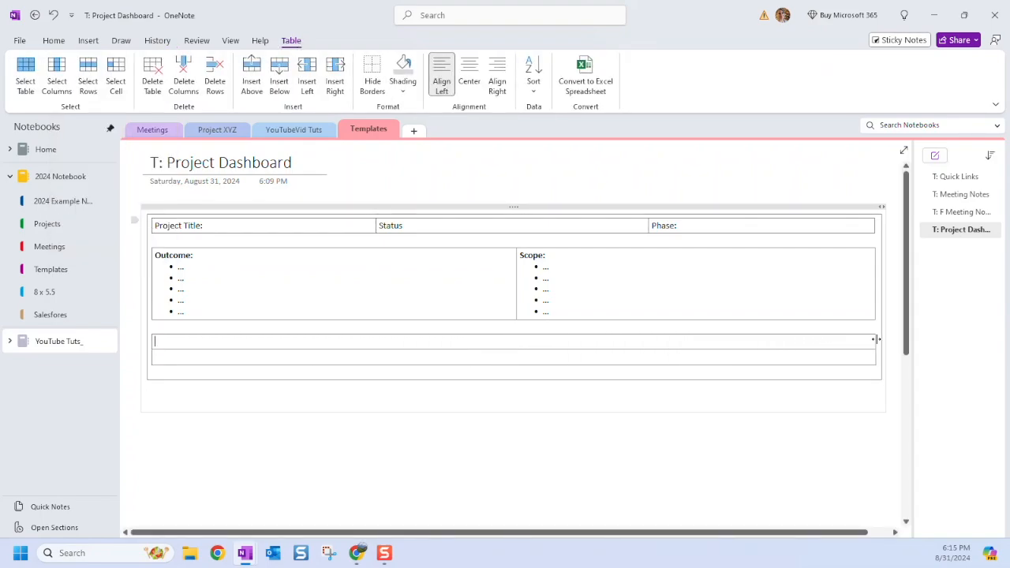
pyautogui.click(486, 341)
pyautogui.write('Project Files:')
# List Link 1, Link 2 and Link 3 as bullets, then add an empty line below the box.
pyautogui.click(51, 40)
pyautogui.click(215, 65)
pyautogui.write('Link 1')
pyautogui.press('Return')
pyautogui.write('Link 2')
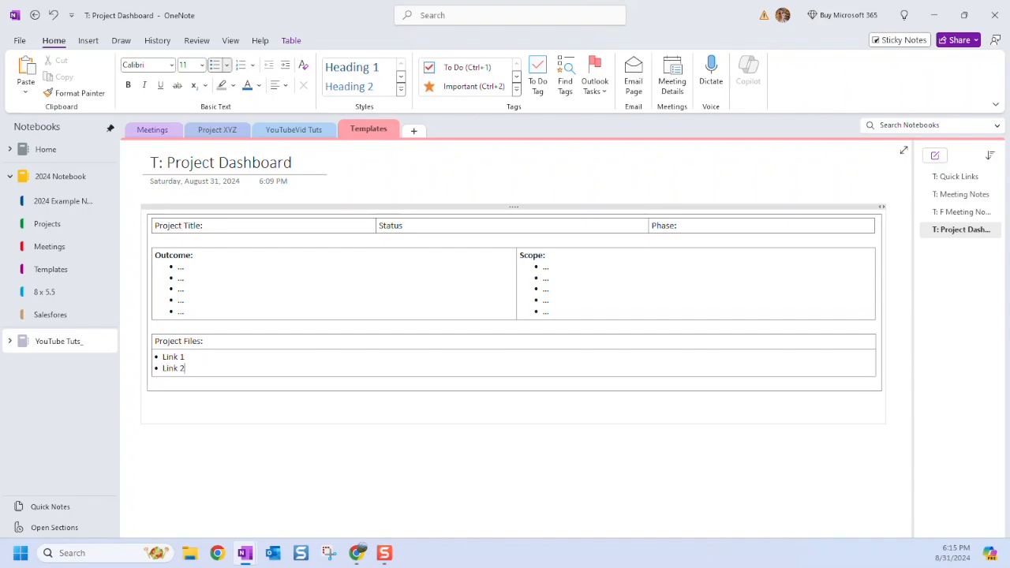
pyautogui.press('Return')
pyautogui.write('Link 3')
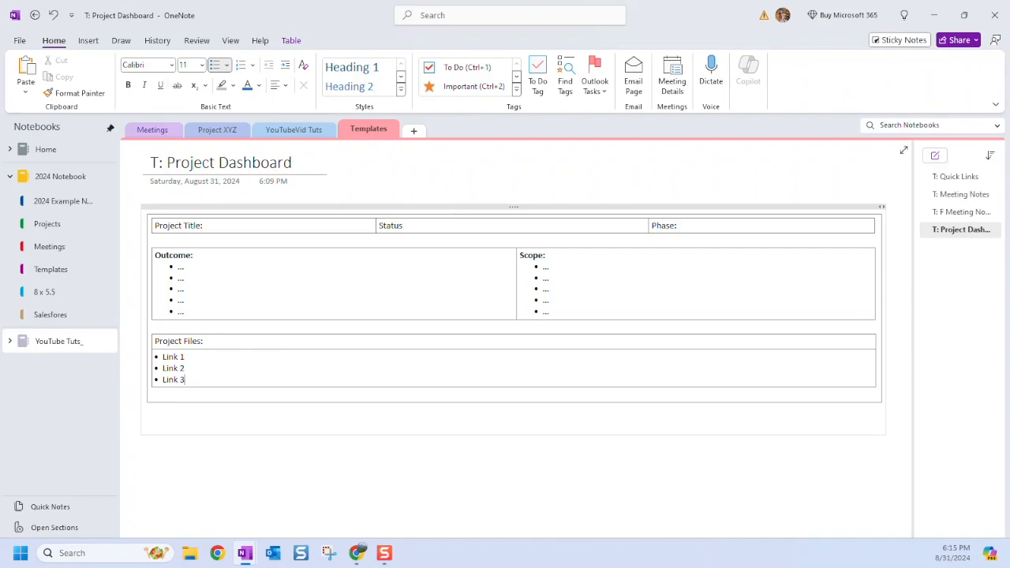
pyautogui.rightClick(178, 357)
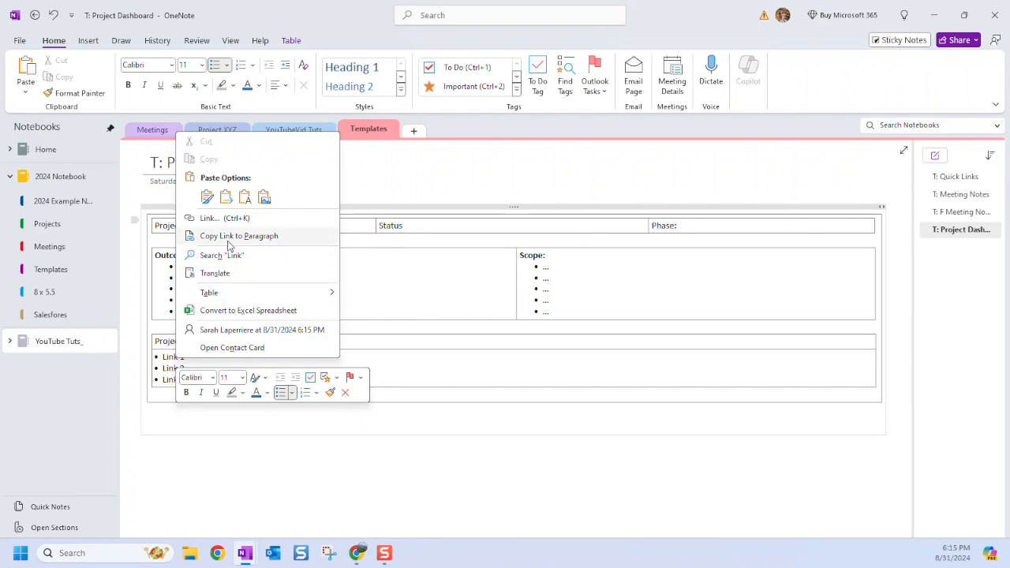
pyautogui.click(450, 382)
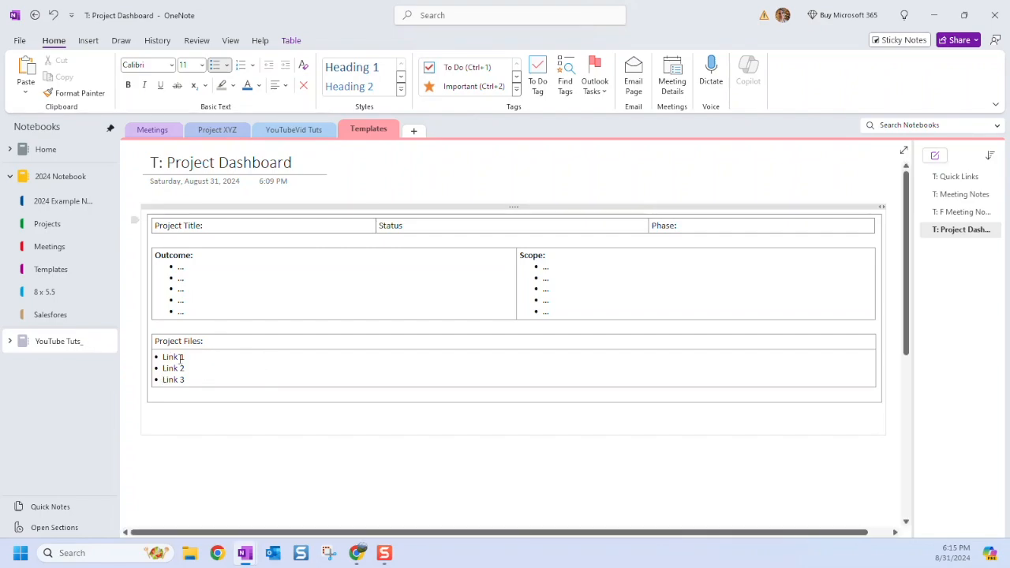
pyautogui.click(190, 395)
pyautogui.scroll(-7, 189, 396)
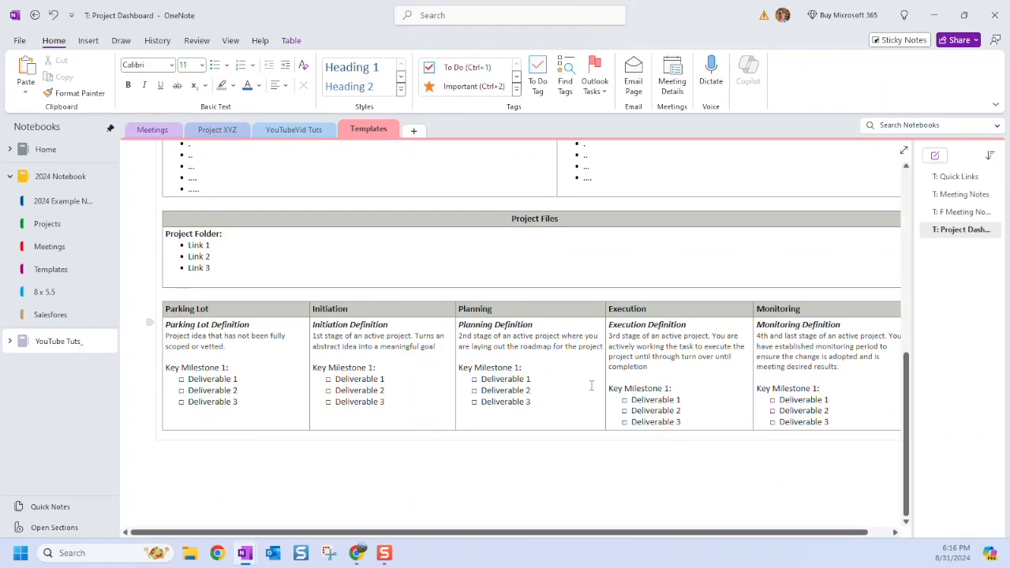
# Insert a five-column, two-row table below the Project Files box.
pyautogui.scroll(3, 263, 379)
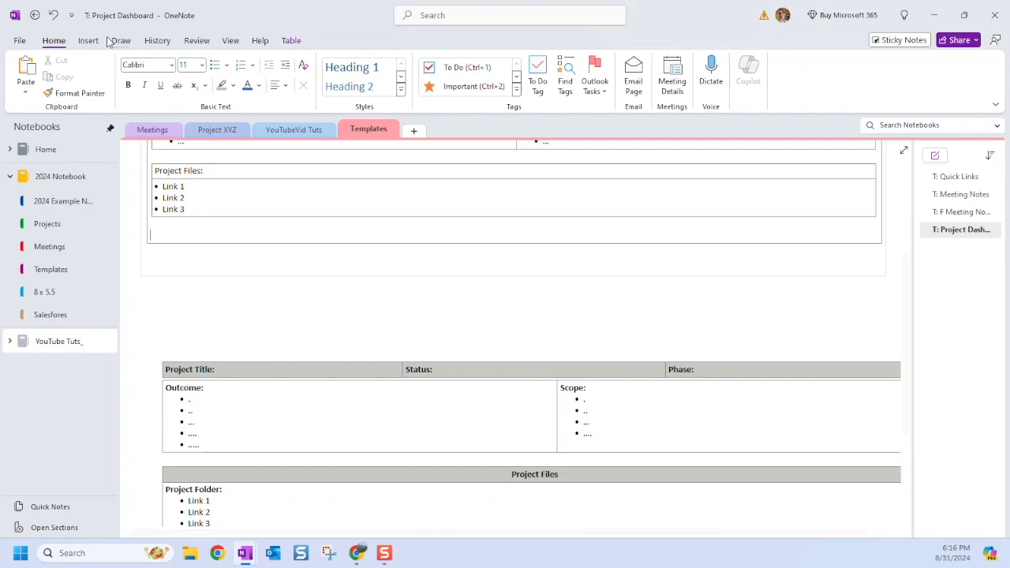
pyautogui.click(88, 41)
pyautogui.click(62, 73)
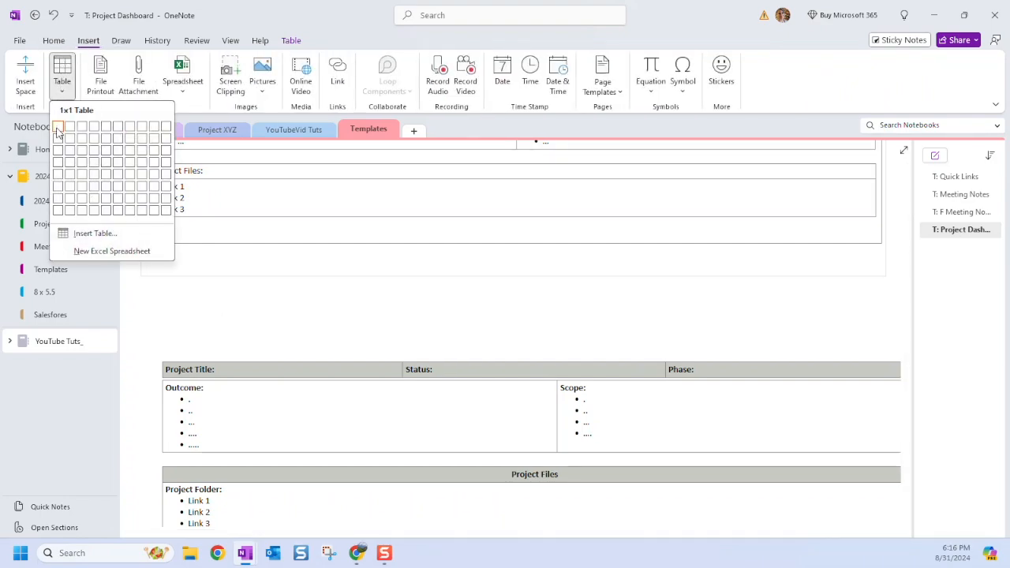
pyautogui.click(102, 138)
pyautogui.scroll(-4, 252, 284)
pyautogui.scroll(5, 237, 284)
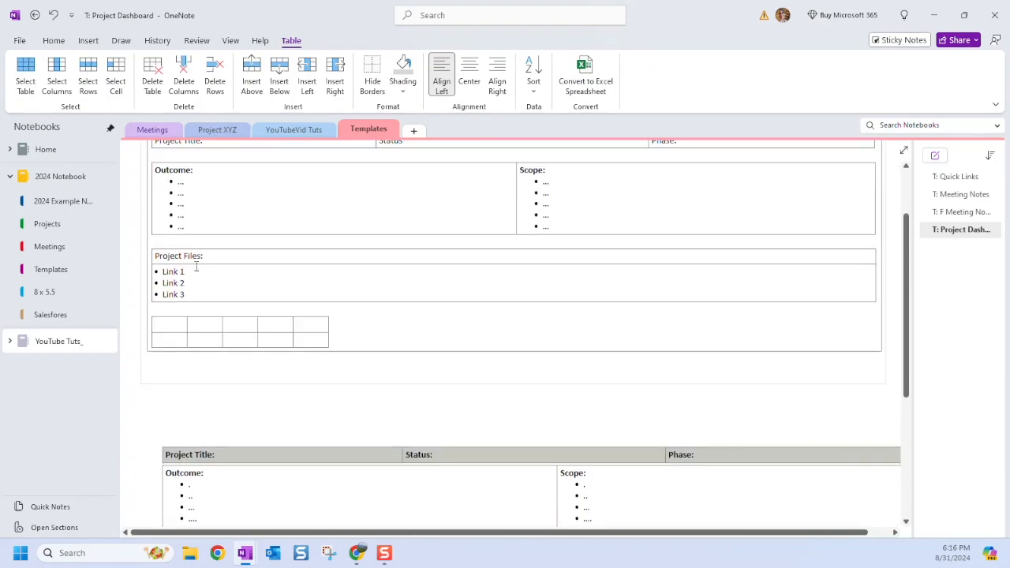
# Widen the columns so the table's right edge lines up with the box above.
pyautogui.moveTo(187, 322); pyautogui.dragTo(516, 326)
pyautogui.rightClick(374, 326)
pyautogui.click(630, 332)
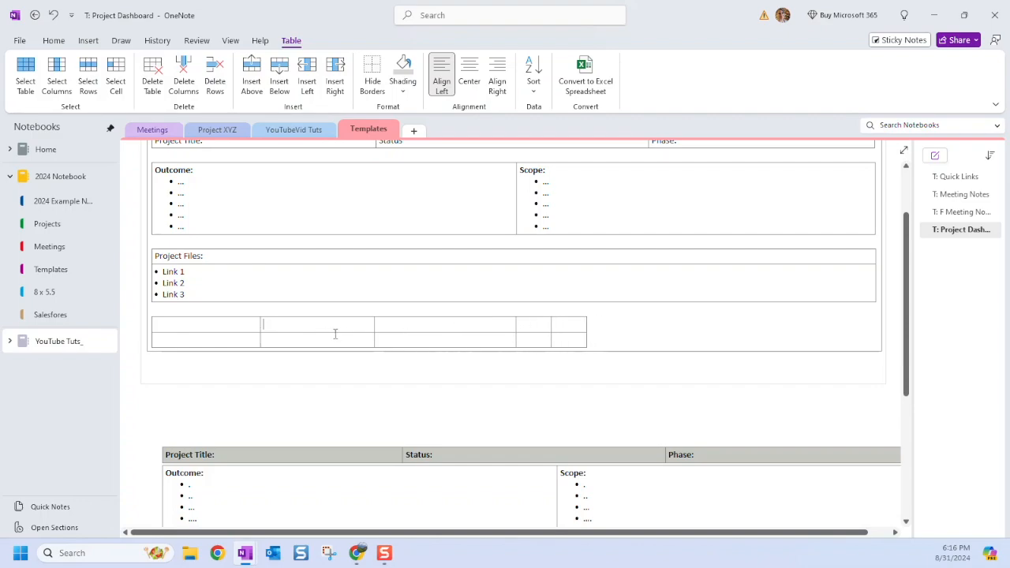
pyautogui.moveTo(374, 324); pyautogui.dragTo(440, 323)
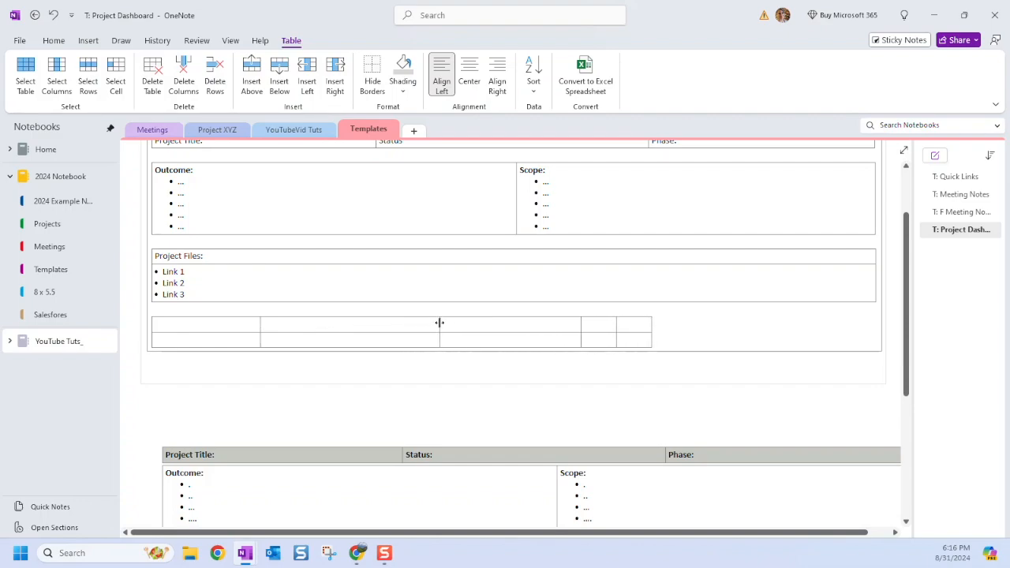
pyautogui.moveTo(260, 321); pyautogui.dragTo(279, 326)
pyautogui.moveTo(458, 327); pyautogui.dragTo(450, 325)
pyautogui.moveTo(627, 324); pyautogui.dragTo(826, 325)
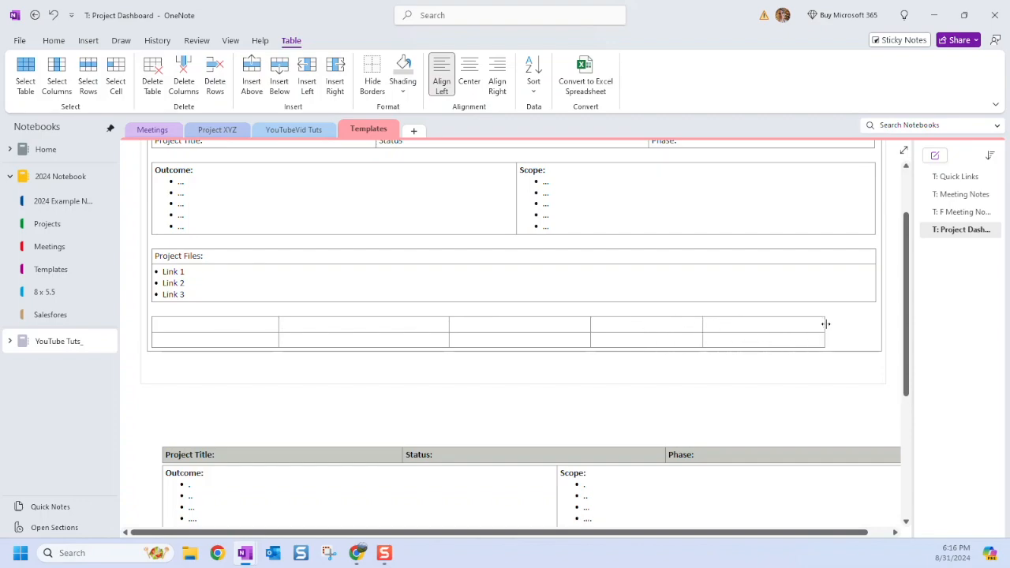
pyautogui.moveTo(705, 320); pyautogui.dragTo(748, 322)
pyautogui.moveTo(751, 324); pyautogui.dragTo(756, 325)
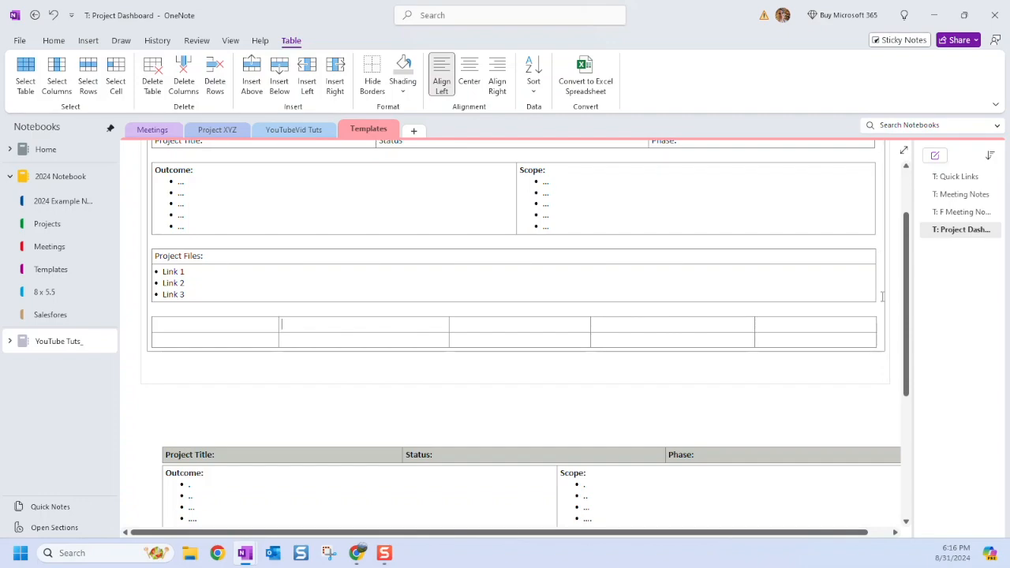
pyautogui.scroll(-5, 246, 280)
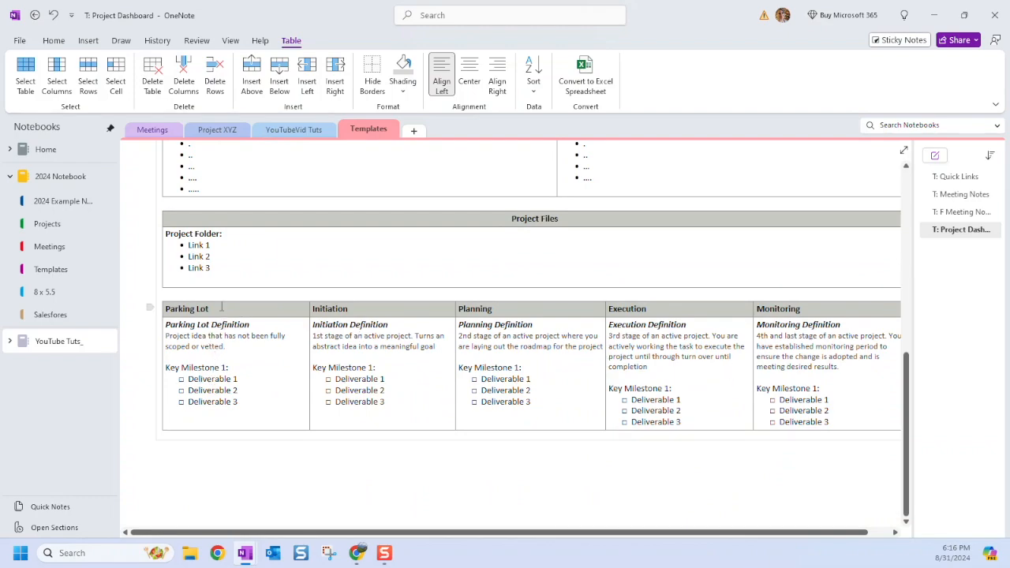
# Fill the first row with Parking Lot, Initiation, Planning, Execution and Monitoring.
pyautogui.tripleClick(179, 308)
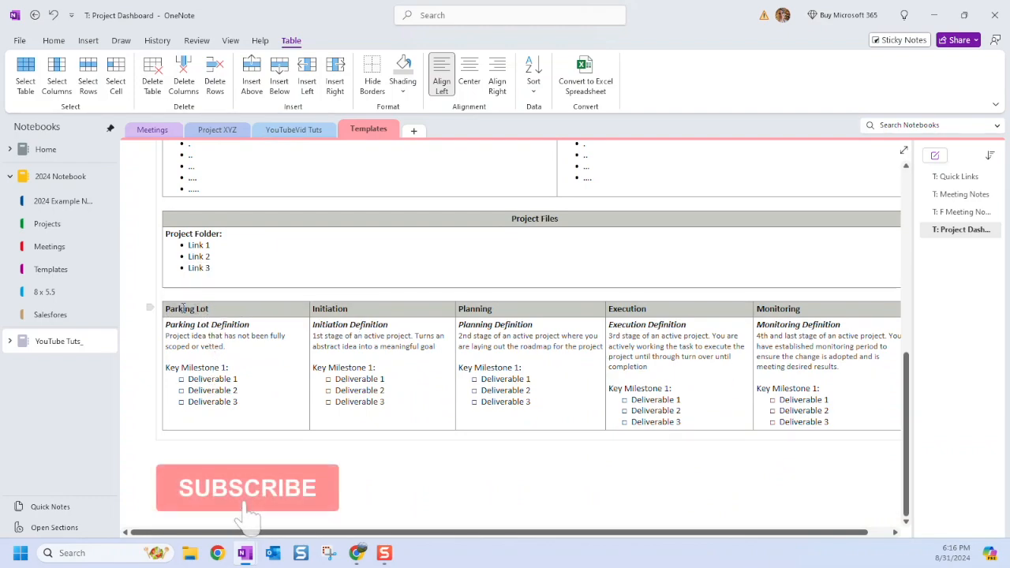
pyautogui.scroll(4, 221, 309)
pyautogui.scroll(1, 221, 308)
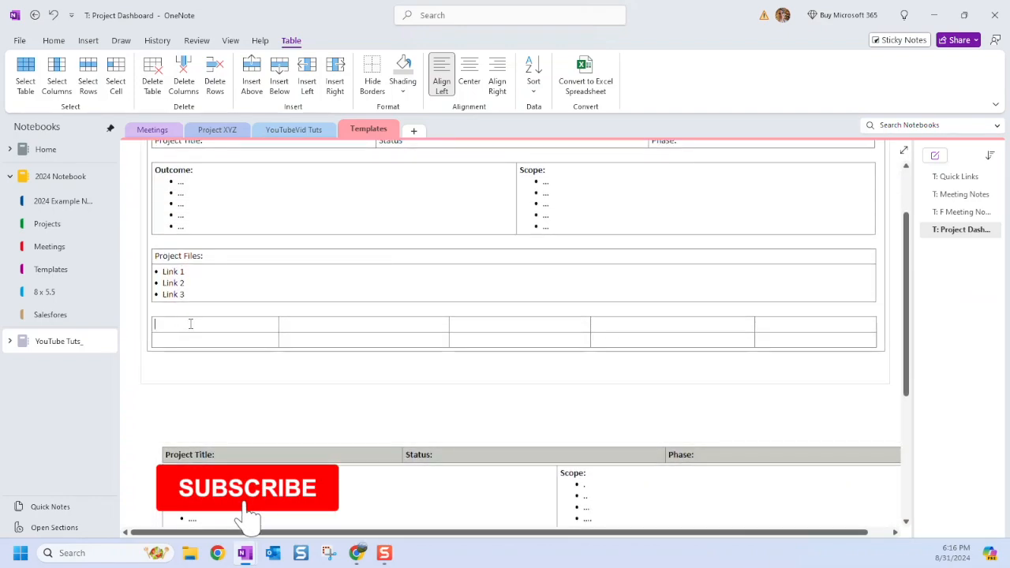
pyautogui.click(190, 324)
pyautogui.write('Parking Lot')
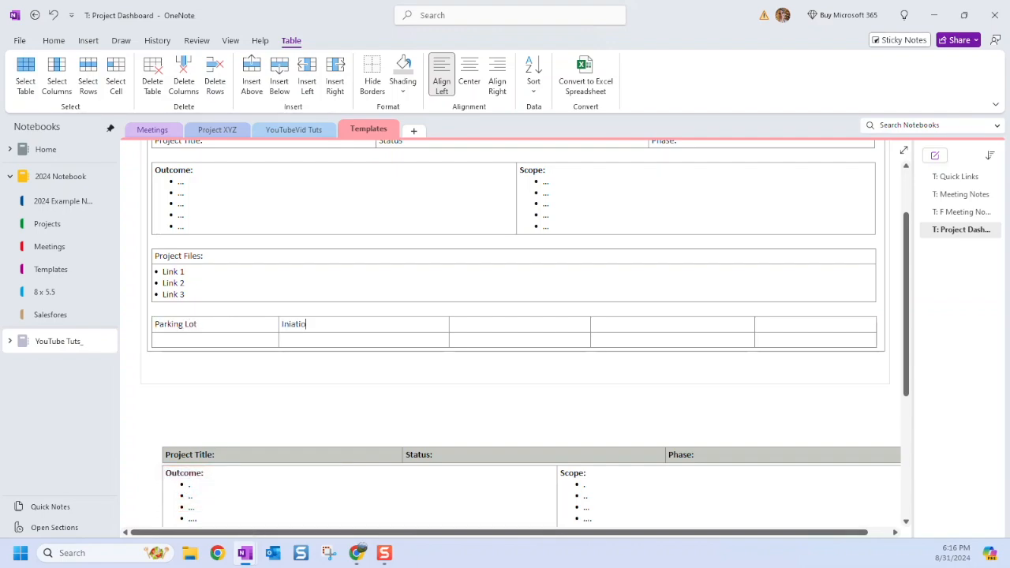
pyautogui.press('Tab')
pyautogui.write('Planning')
pyautogui.press('Tab')
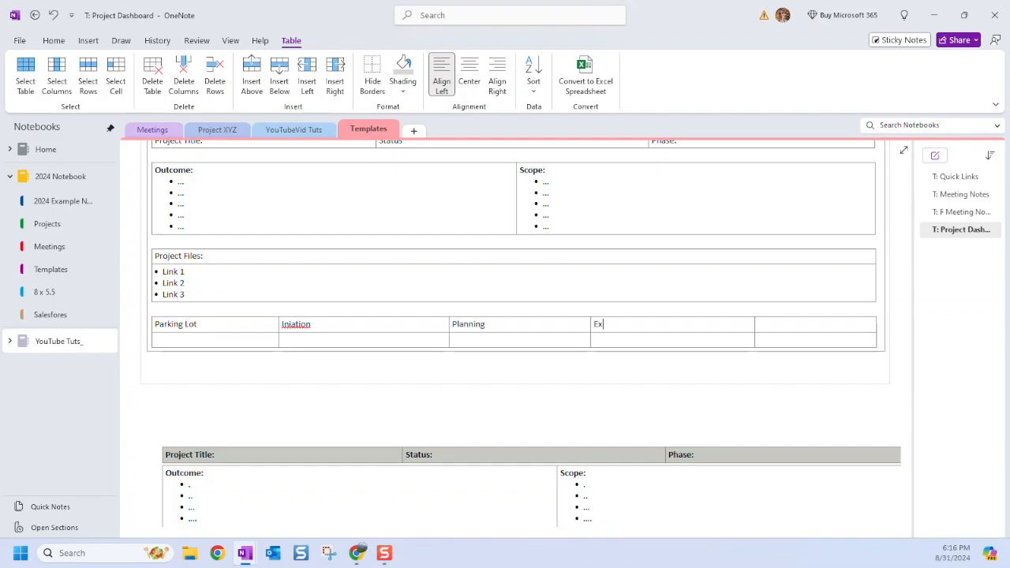
pyautogui.write('Monitoring')
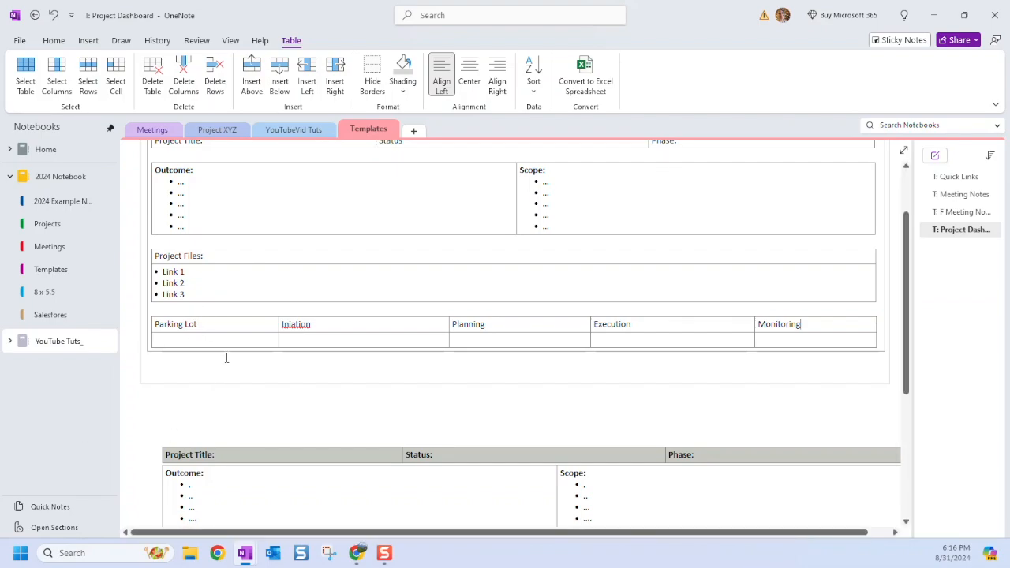
# Correct the misspelled Initiation header and click outside the table.
pyautogui.rightClick(290, 327)
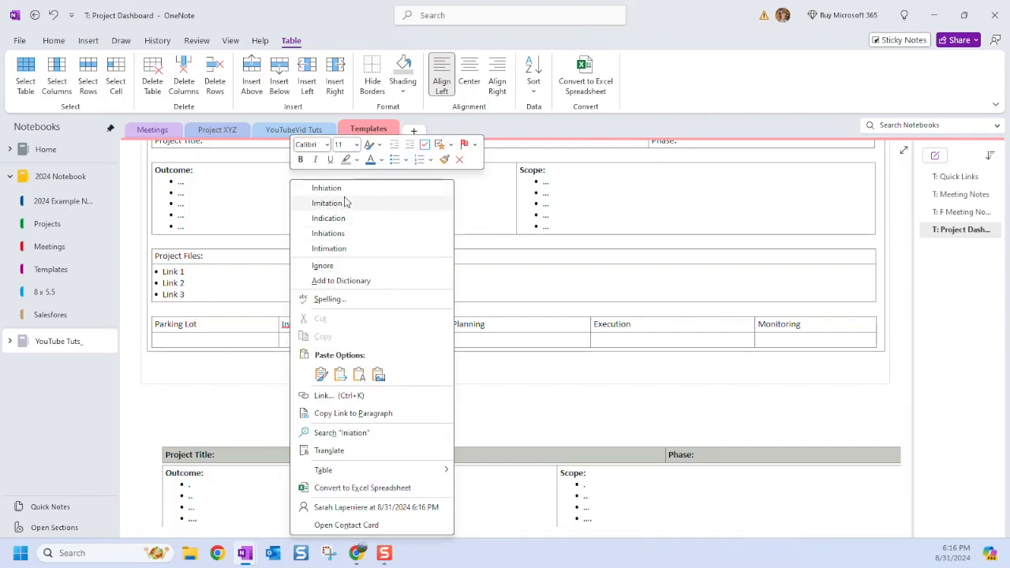
pyautogui.click(603, 345)
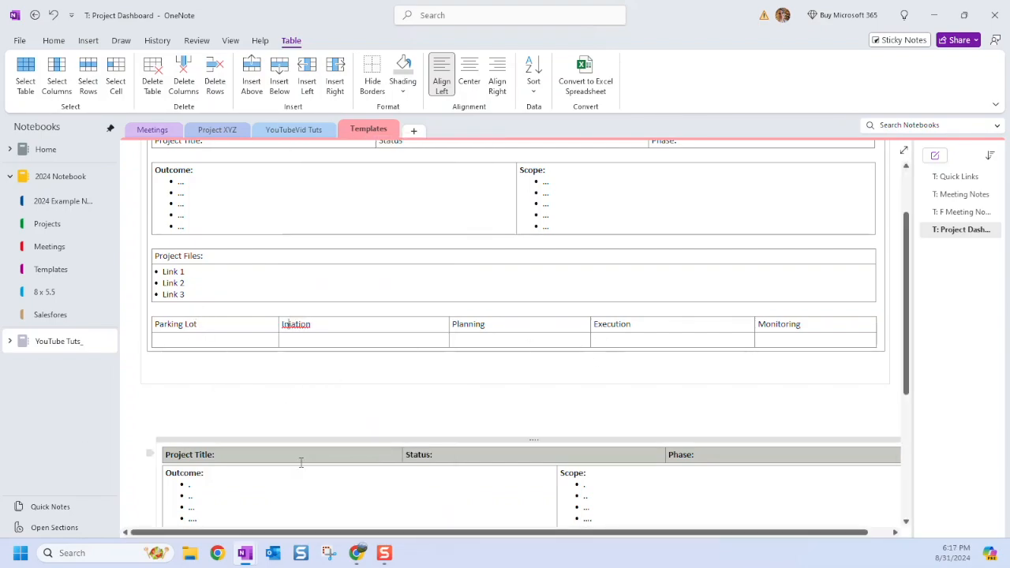
pyautogui.scroll(-4, 314, 427)
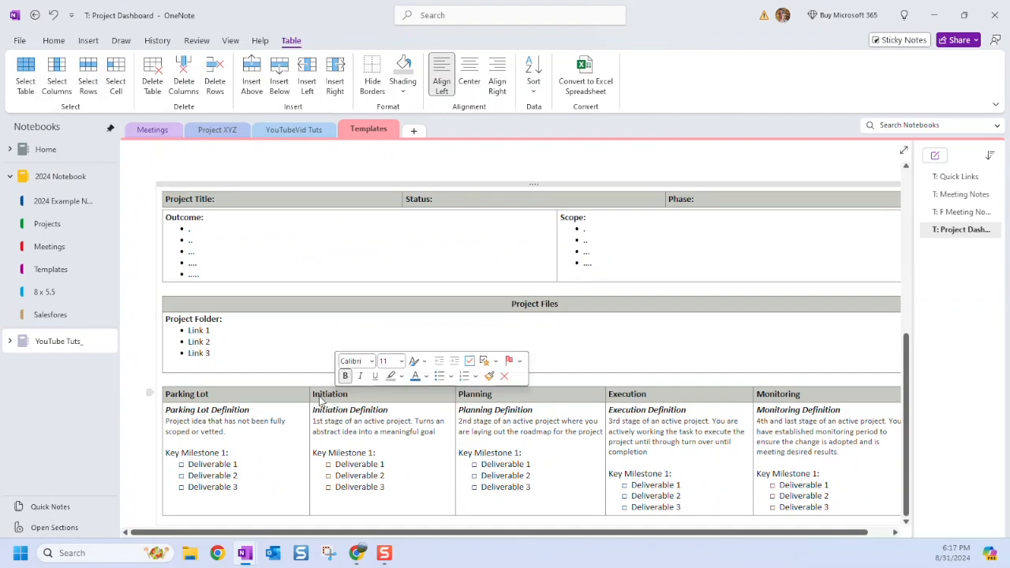
pyautogui.scroll(3, 359, 319)
pyautogui.doubleClick(296, 324)
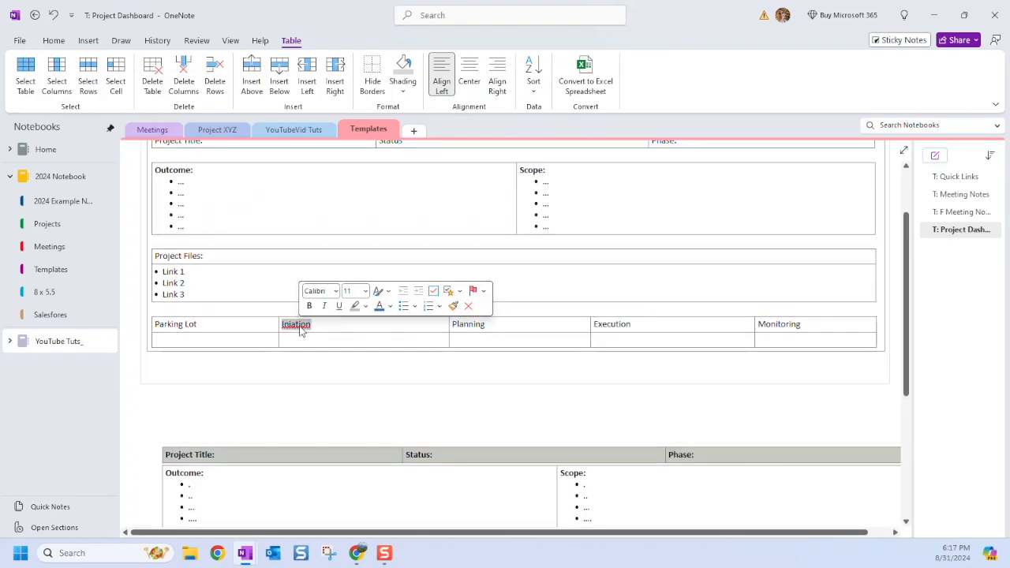
pyautogui.write('I')
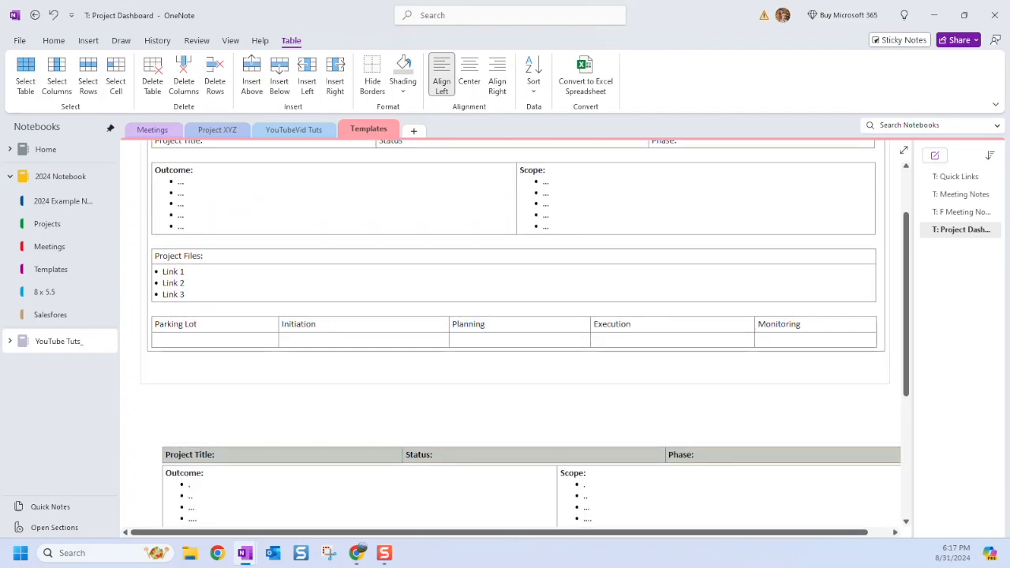
pyautogui.click(330, 357)
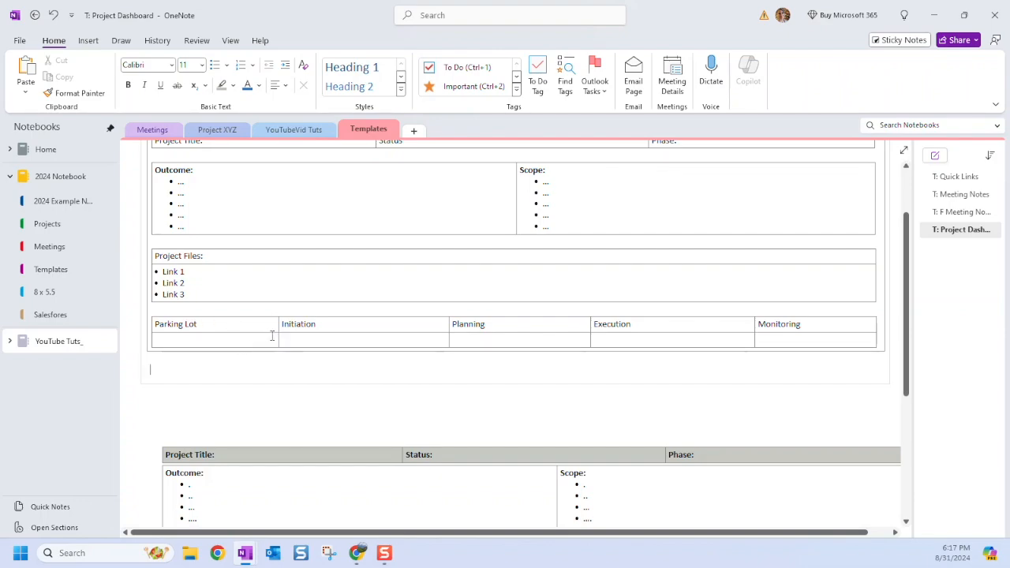
# Paste the Parking Lot definition into the empty Parking Lot cell of the new table.
pyautogui.scroll(-3, 262, 343)
pyautogui.scroll(1, 164, 249)
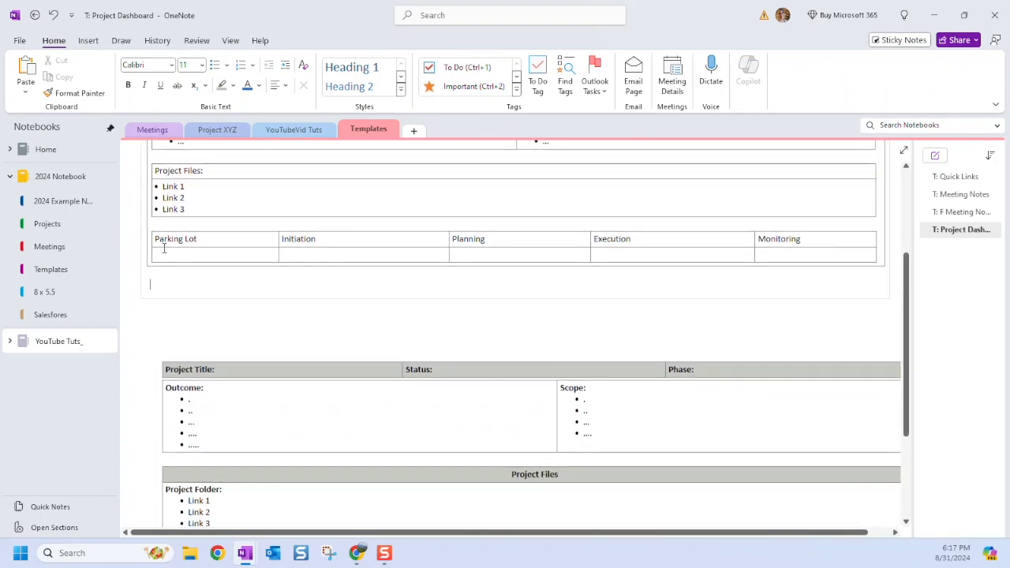
pyautogui.scroll(-5, 237, 316)
pyautogui.scroll(1, 258, 334)
pyautogui.moveTo(228, 262); pyautogui.dragTo(158, 245)
pyautogui.hotkey('ctrl', 'c')
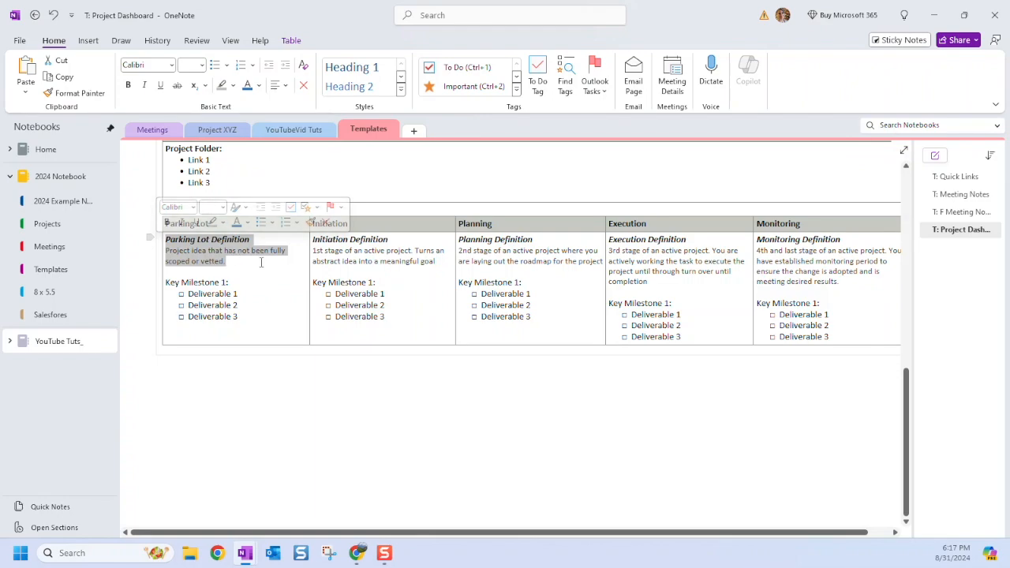
pyautogui.scroll(5, 228, 286)
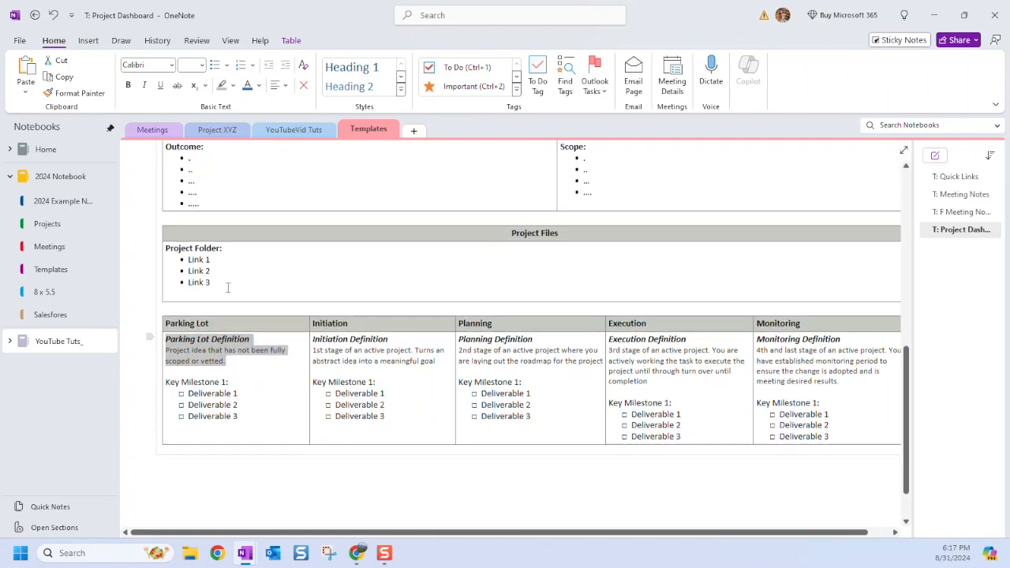
pyautogui.scroll(-3, 221, 339)
pyautogui.scroll(3, 214, 359)
pyautogui.click(197, 259)
pyautogui.hotkey('ctrl', 'v')
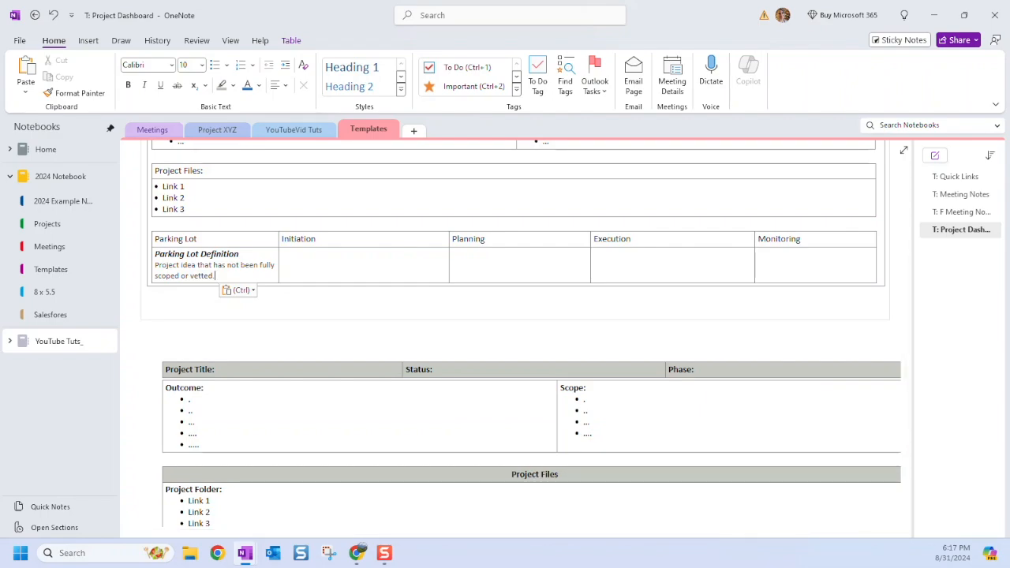
# Copy the Initiation definition from the old table into the new table's Initiation cell.
pyautogui.scroll(-3, 139, 447)
pyautogui.moveTo(439, 349); pyautogui.dragTo(314, 338)
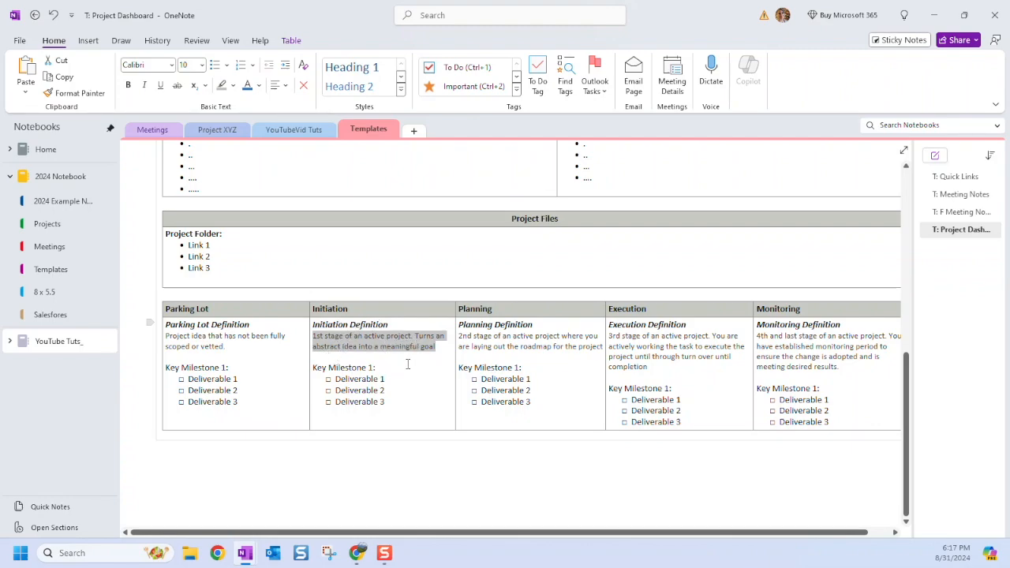
pyautogui.hotkey('ctrl', 'c')
pyautogui.scroll(5, 367, 395)
pyautogui.click(298, 352)
pyautogui.hotkey('ctrl', 'v')
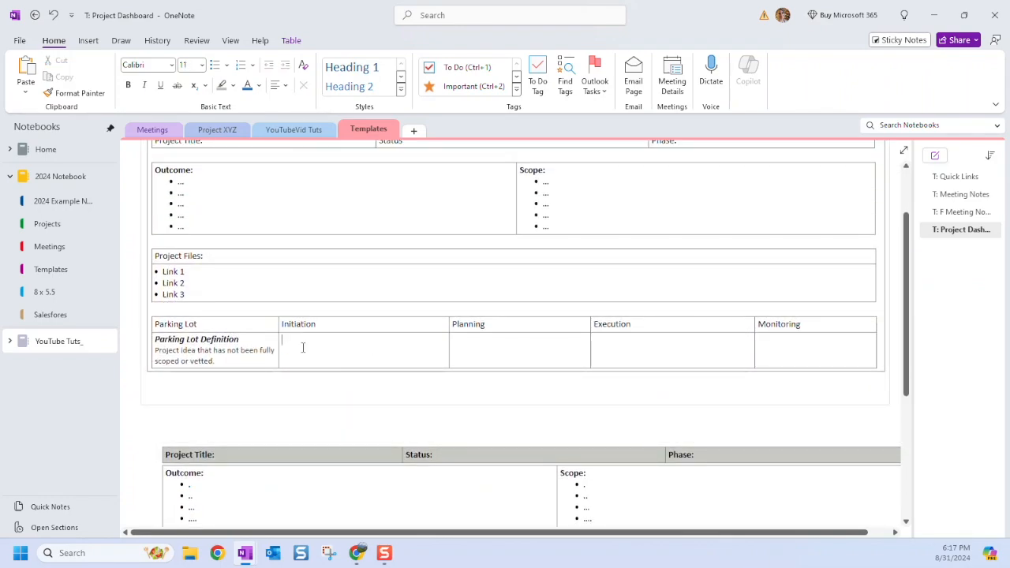
pyautogui.scroll(-8, 302, 348)
pyautogui.moveTo(437, 348); pyautogui.dragTo(313, 325)
pyautogui.scroll(2, 331, 364)
pyautogui.hotkey('ctrl', 'c')
pyautogui.scroll(10, 331, 365)
pyautogui.click(298, 258)
pyautogui.hotkey('ctrl', 'v')
# Copy the Planning definition into the new table's empty Planning cell.
pyautogui.scroll(-8, 449, 443)
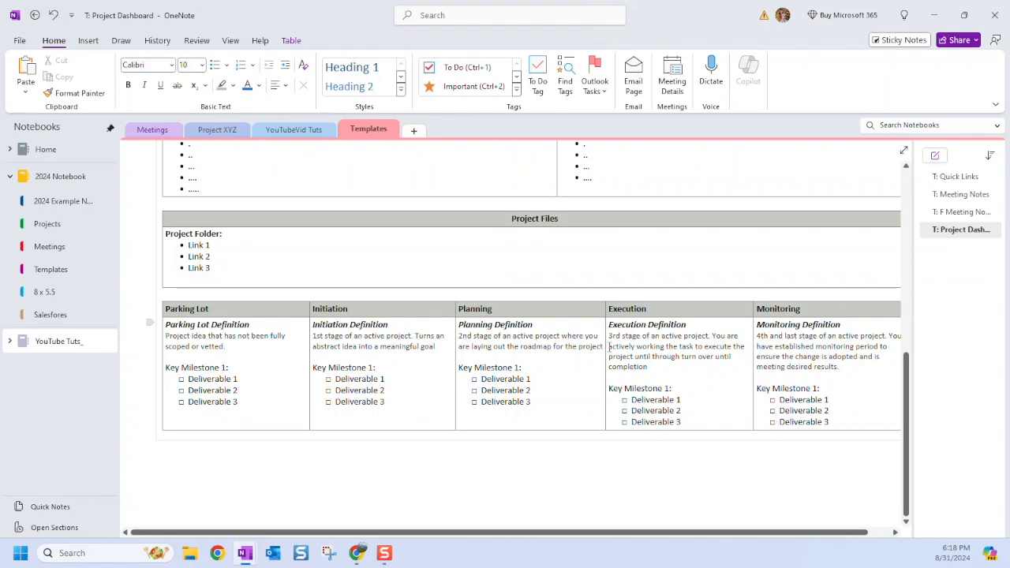
pyautogui.moveTo(604, 346); pyautogui.dragTo(462, 330)
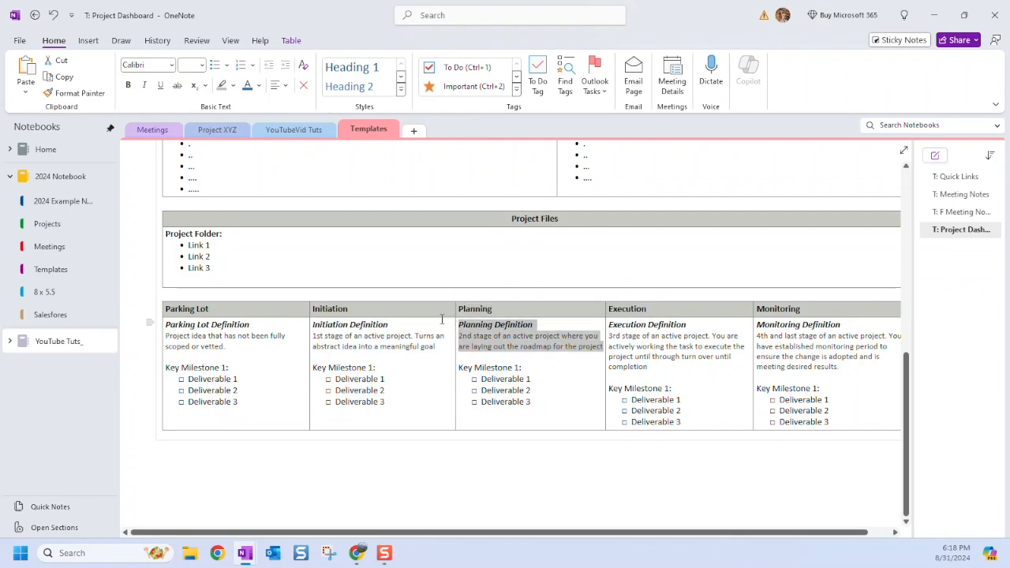
pyautogui.scroll(3, 443, 319)
pyautogui.click(470, 261)
pyautogui.hotkey('ctrl', 'v')
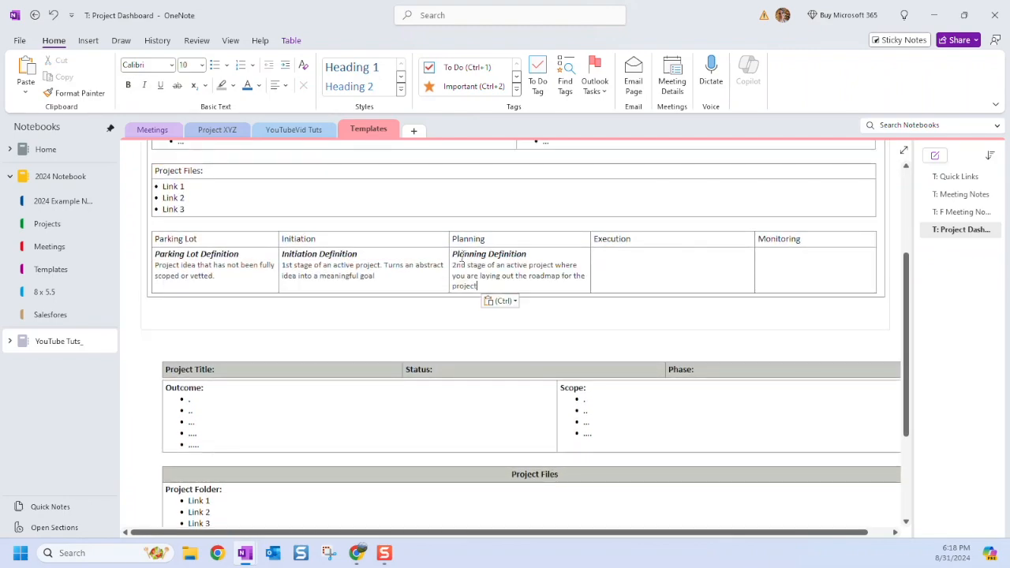
# Copy the Execution definition, heading included, into the new table's Execution cell.
pyautogui.scroll(-2, 638, 432)
pyautogui.moveTo(652, 455); pyautogui.dragTo(610, 424)
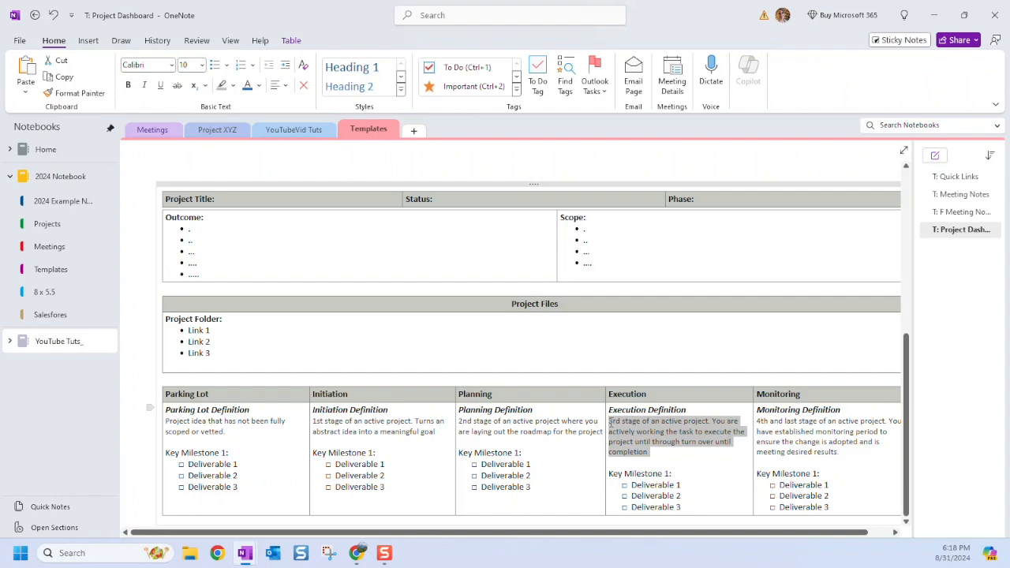
pyautogui.moveTo(610, 424); pyautogui.dragTo(608, 409)
pyautogui.hotkey('ctrl', 'c')
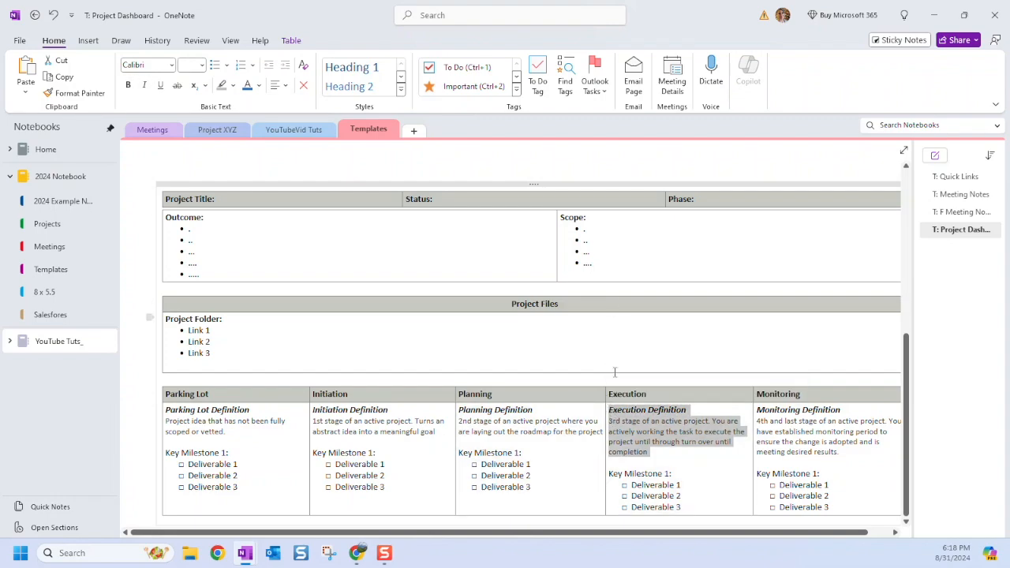
pyautogui.scroll(4, 618, 368)
pyautogui.click(620, 350)
pyautogui.hotkey('ctrl', 'v')
# Paste the Monitoring definition into the new table's Monitoring cell.
pyautogui.scroll(-3, 621, 353)
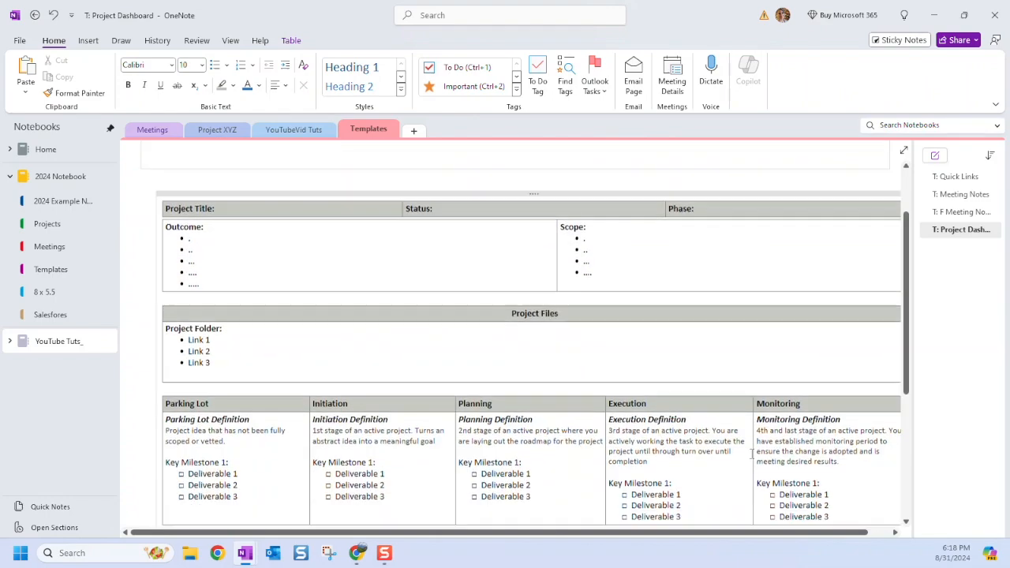
pyautogui.moveTo(843, 452); pyautogui.dragTo(758, 413)
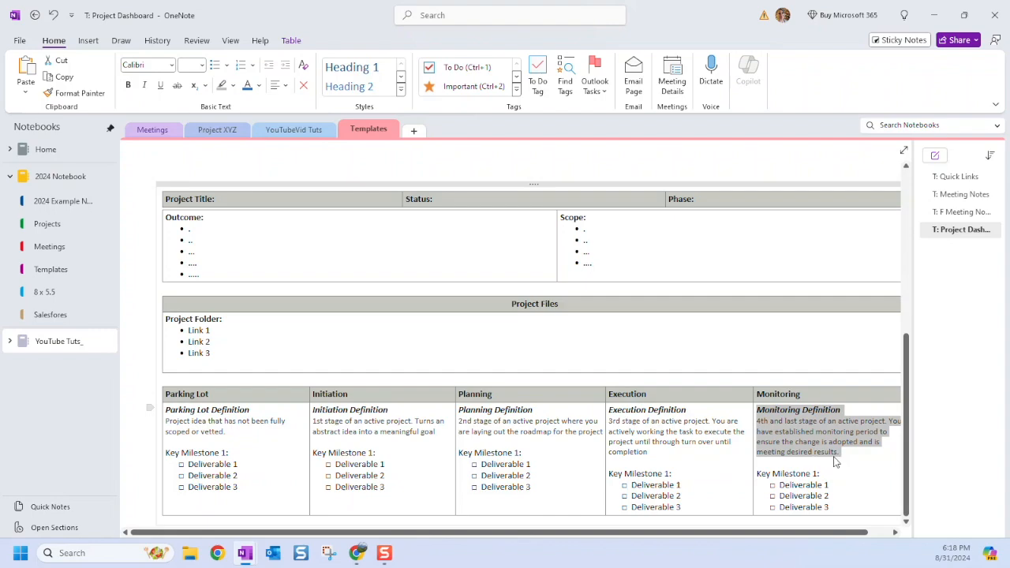
pyautogui.hotkey('ctrl', 'v')
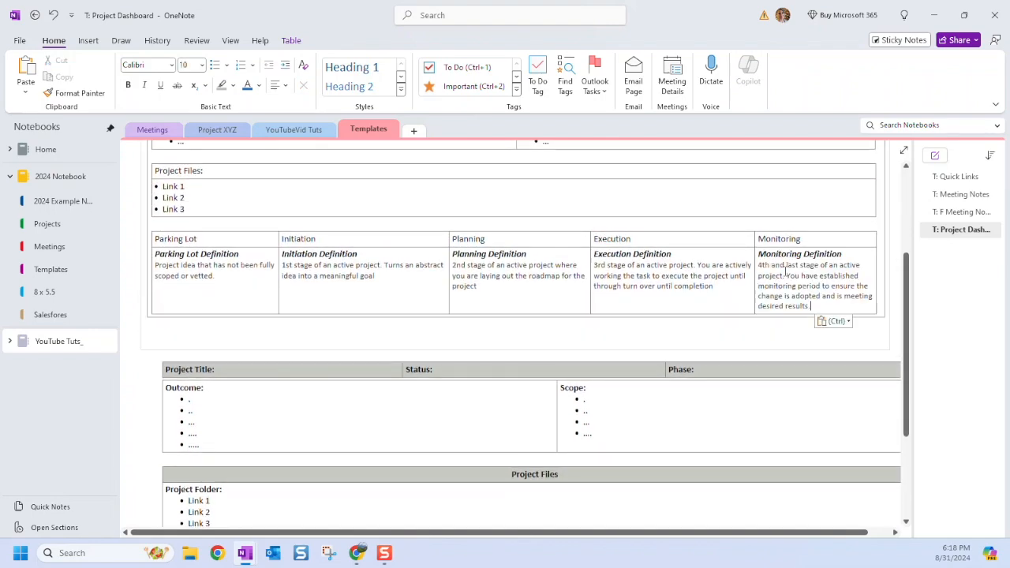
pyautogui.click(244, 286)
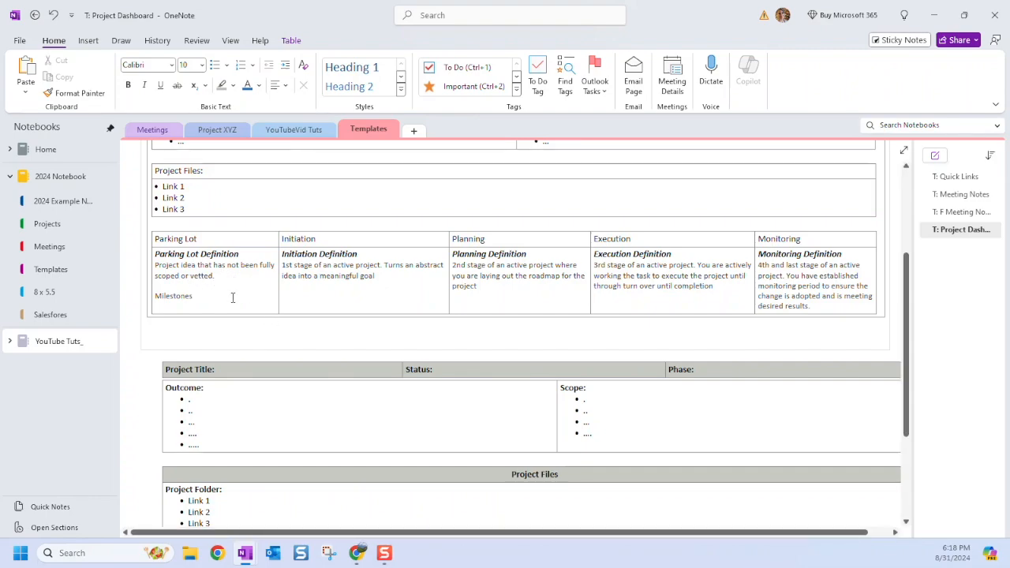
# Rename Milestones to Key Milestones in the Parking Lot cell and add bullets Deliverable 1–3.
pyautogui.press('Home')
pyautogui.write('Key')
pyautogui.click(214, 66)
pyautogui.write('De')
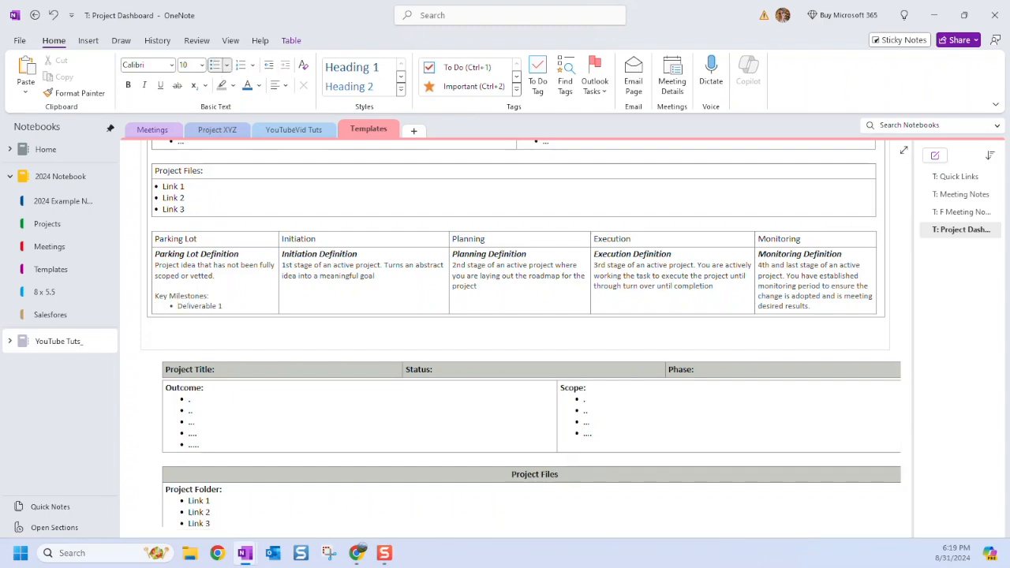
pyautogui.write('liverable 1')
pyautogui.moveTo(210, 296); pyautogui.dragTo(179, 306)
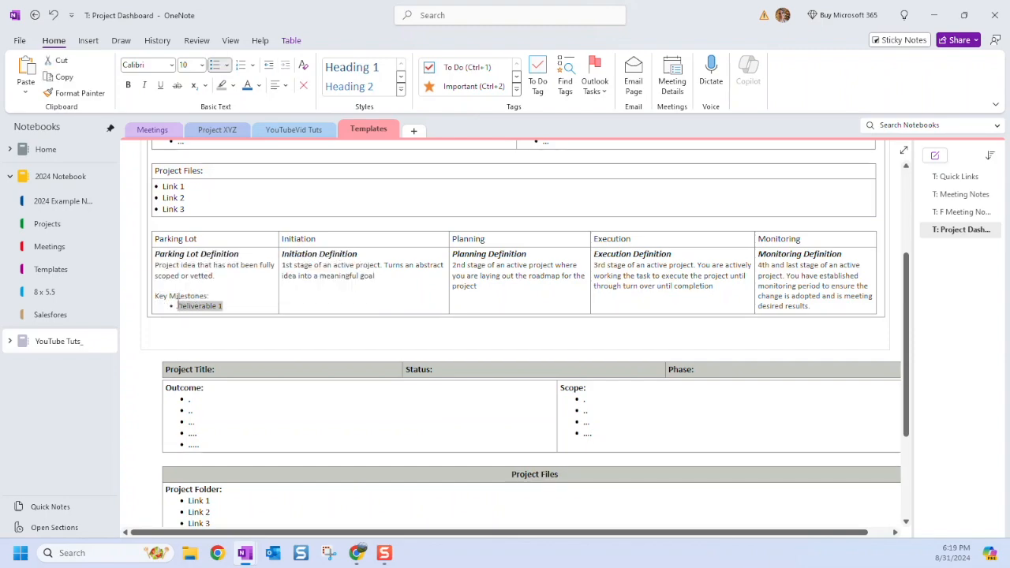
pyautogui.hotkey('ctrl', 'c')
pyautogui.hotkey('ctrl', 'v')
pyautogui.hotkey('ctrl', 'v')
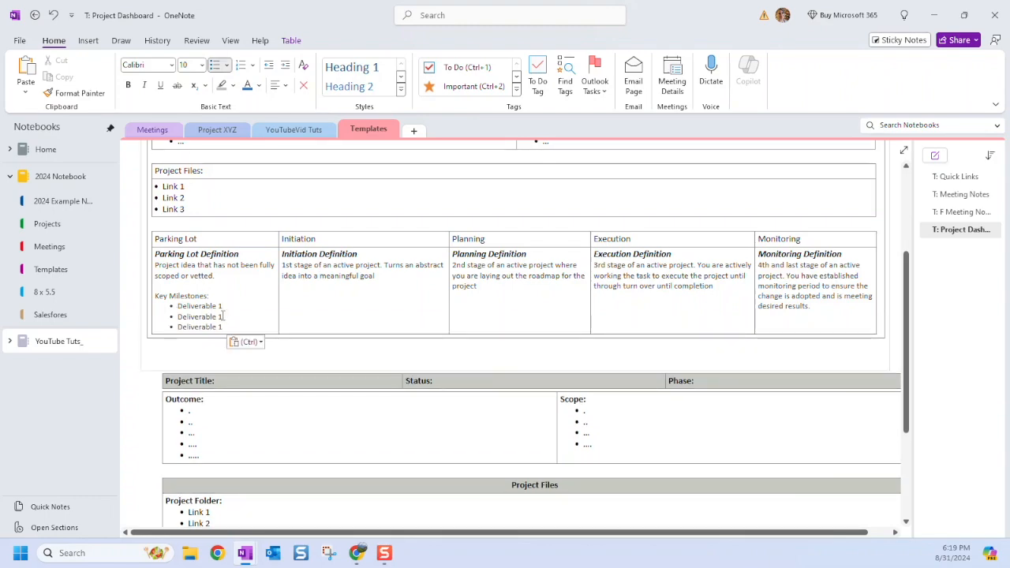
pyautogui.click(222, 316)
pyautogui.press('BackSpace')
pyautogui.write('2')
pyautogui.press('Down')
pyautogui.press('BackSpace')
# Copy the Key Milestones list into the other stage cells, pushing Execution's list down.
pyautogui.moveTo(224, 328); pyautogui.dragTo(156, 301)
pyautogui.hotkey('ctrl', 'c')
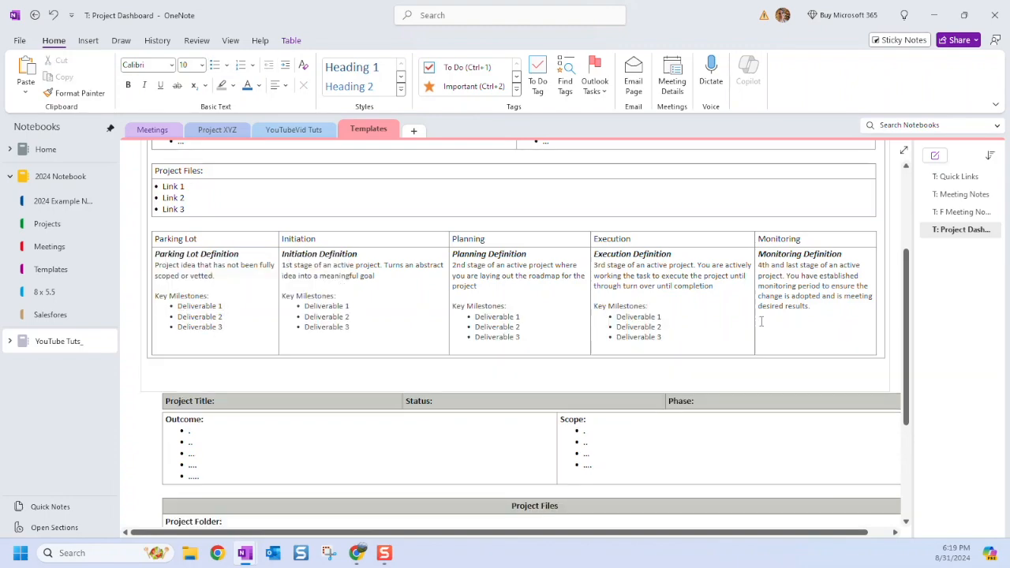
pyautogui.hotkey('ctrl', 'v')
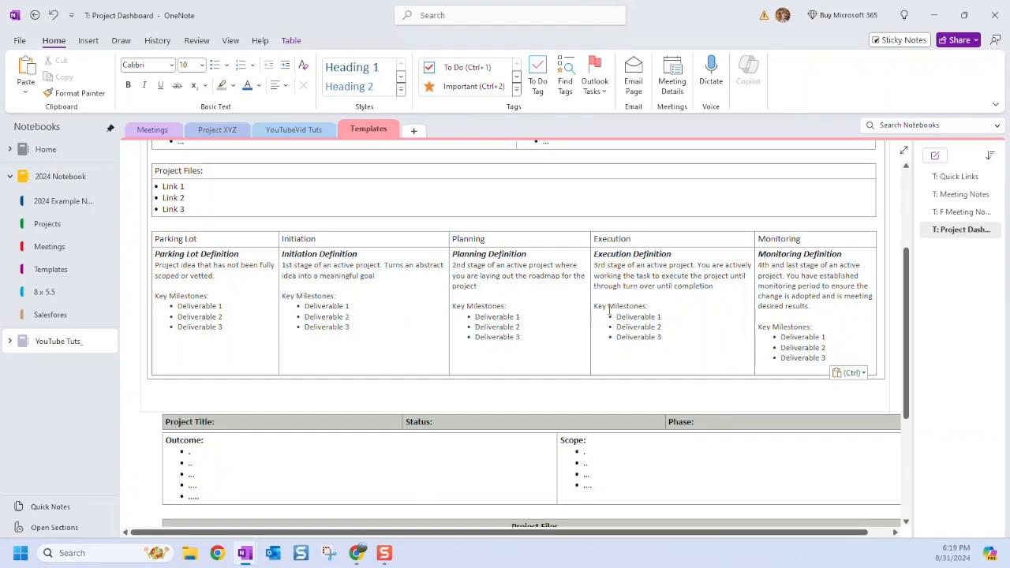
pyautogui.press('Return')
pyautogui.press('Return')
pyautogui.hotkey('alt', 'n')
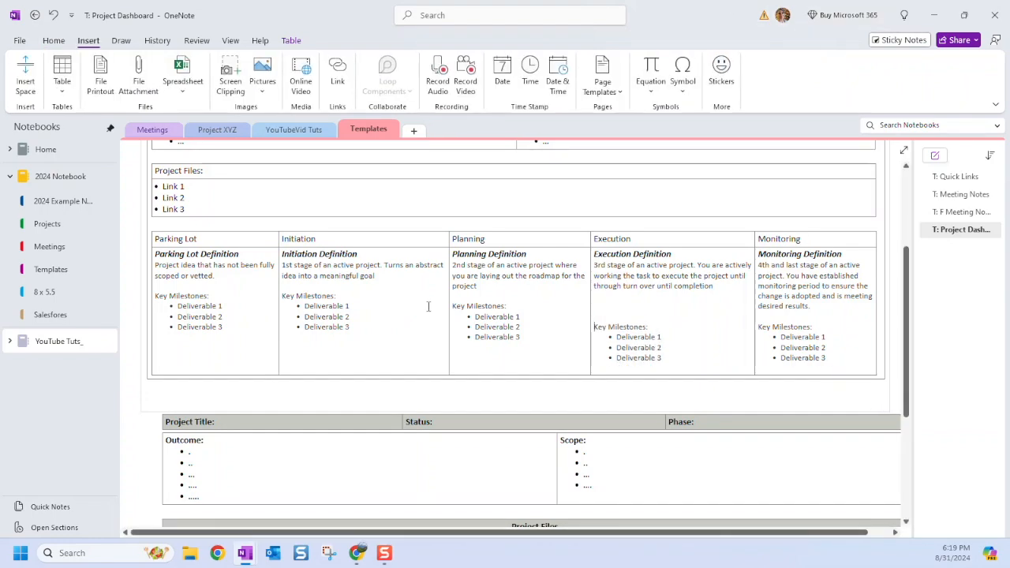
# Add blank lines above the Planning, Initiation and Parking Lot milestone lists so they align.
pyautogui.click(451, 307)
pyautogui.press('Return')
pyautogui.press('Return')
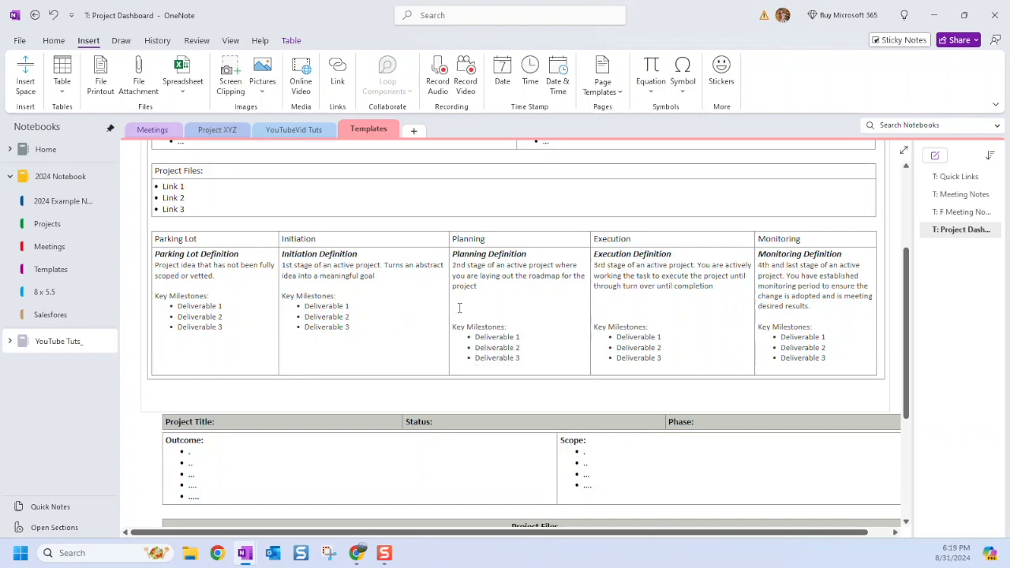
pyautogui.click(282, 296)
pyautogui.press('Return')
pyautogui.press('Return')
pyautogui.press('Return')
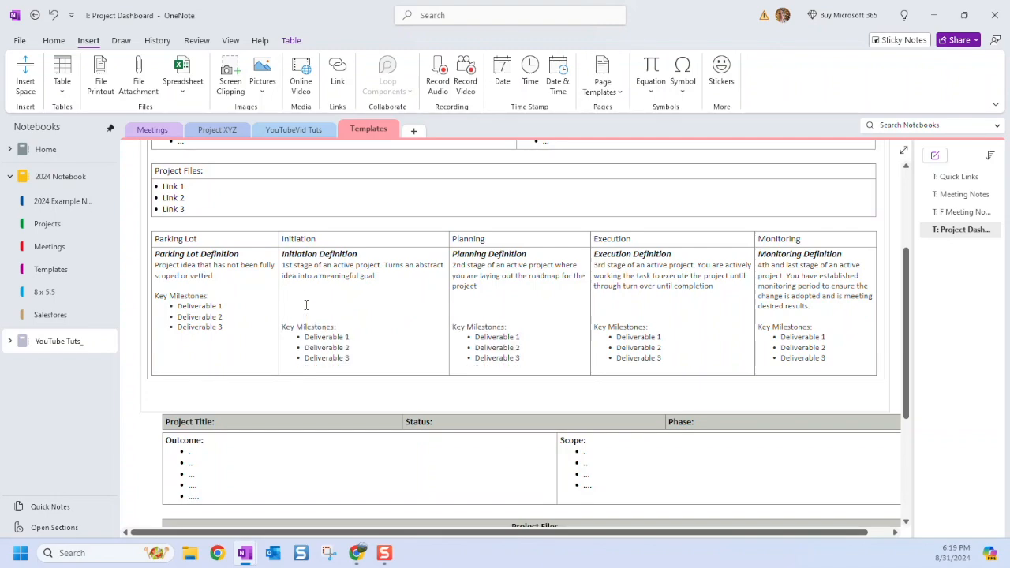
pyautogui.click(156, 296)
pyautogui.press('Return')
pyautogui.press('Return')
pyautogui.press('Return')
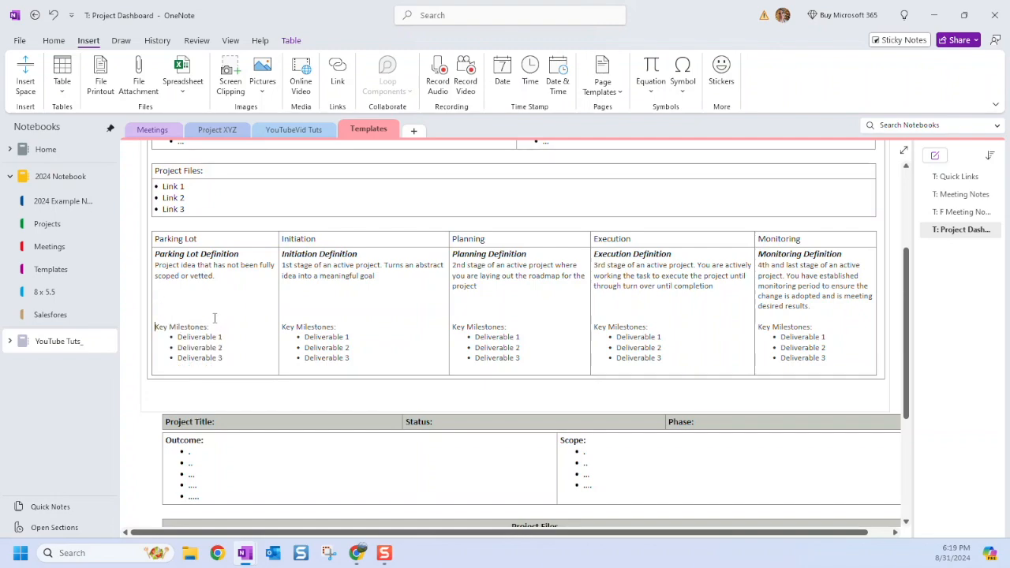
pyautogui.scroll(-2, 278, 400)
pyautogui.scroll(2, 322, 397)
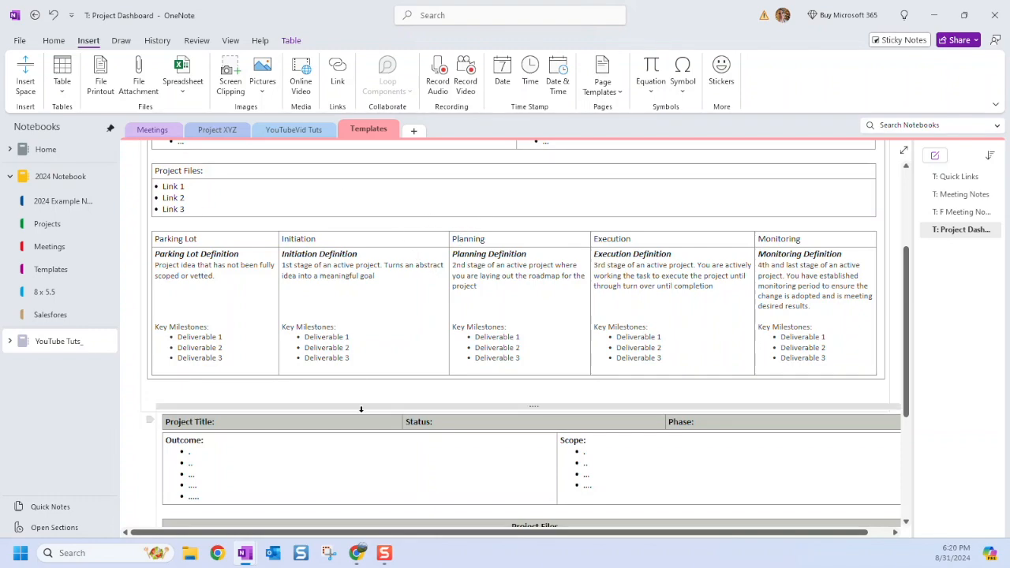
# Remove the old template tables below the dashboard and add a blank line above the stages table.
pyautogui.moveTo(363, 406); pyautogui.dragTo(344, 472)
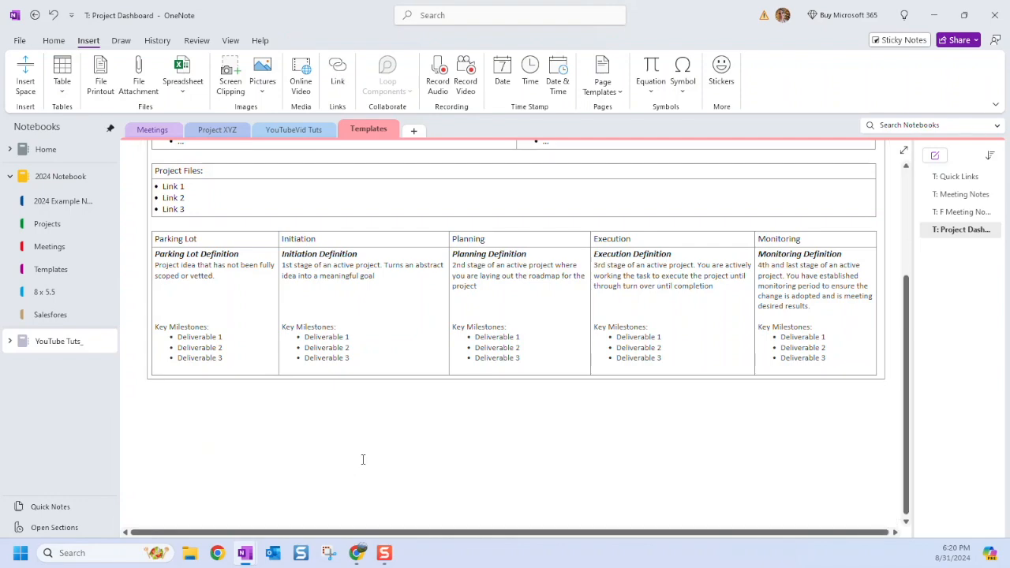
pyautogui.click(885, 368)
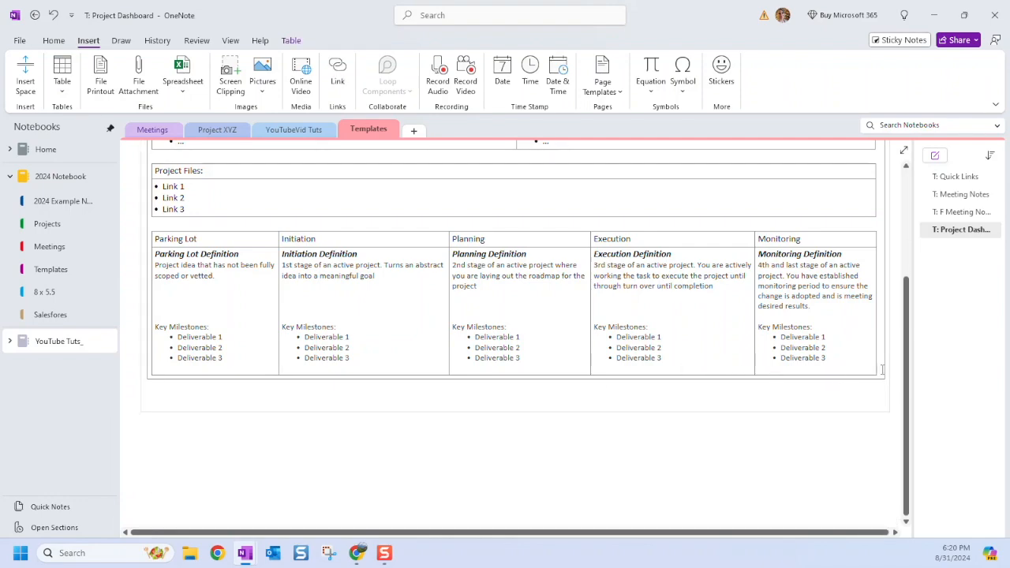
pyautogui.press('Return')
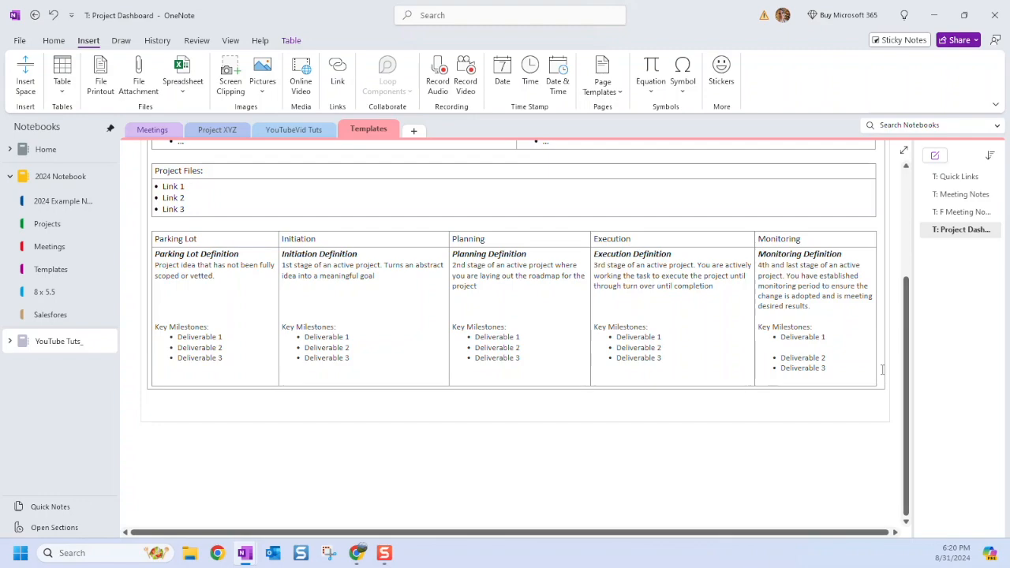
pyautogui.press('BackSpace')
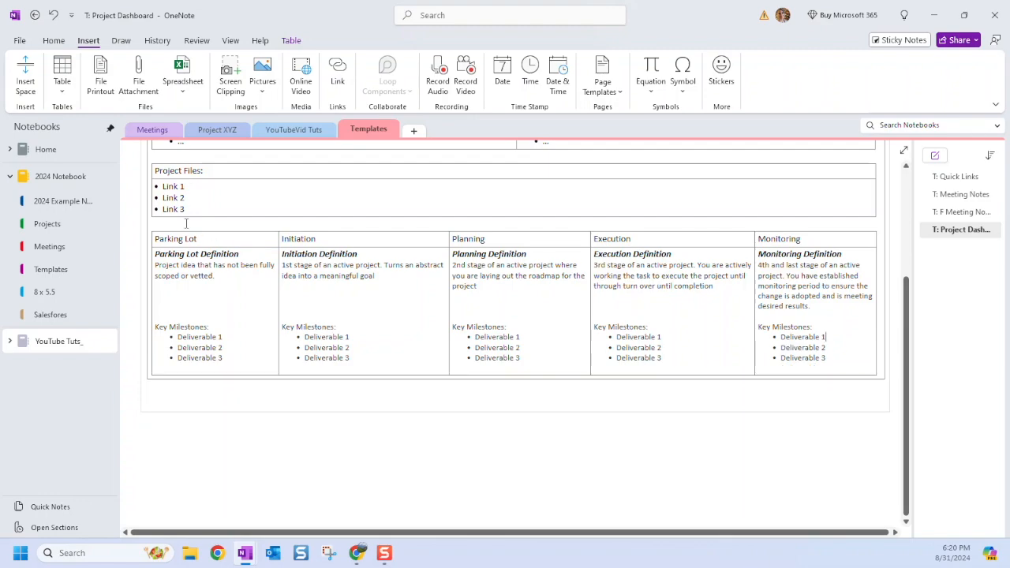
pyautogui.press('Return')
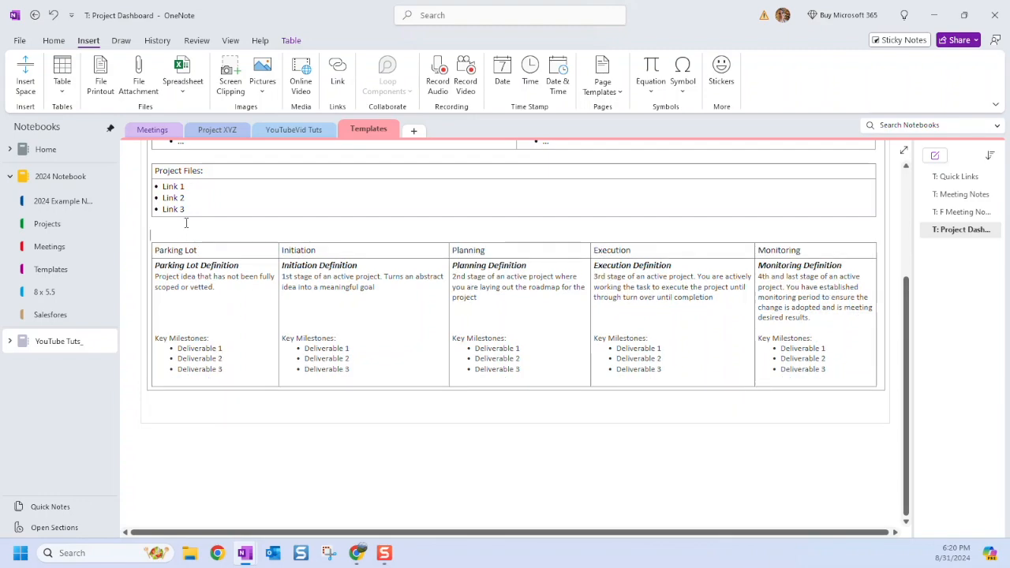
# Cut the stages table, paste it back below Project Files, and add a blank line beside it.
pyautogui.moveTo(185, 247); pyautogui.dragTo(779, 361)
pyautogui.press('Delete')
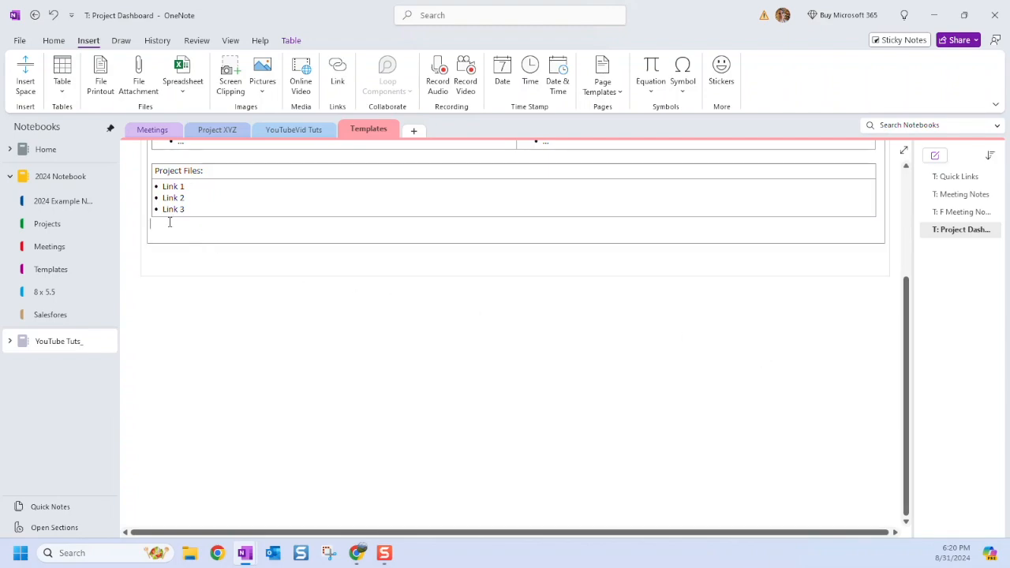
pyautogui.hotkey('ctrl', 'v')
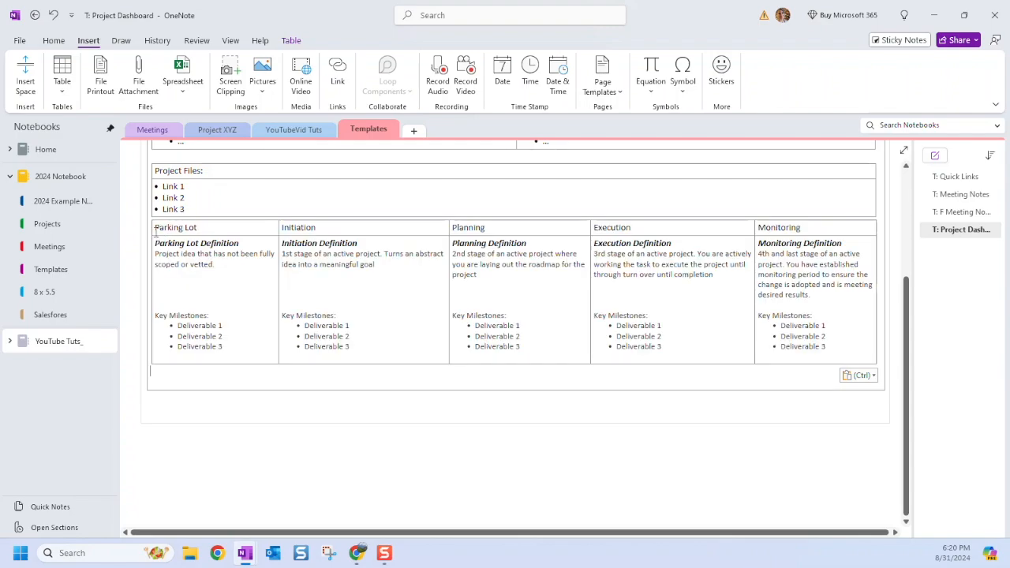
pyautogui.click(155, 228)
pyautogui.press('Return')
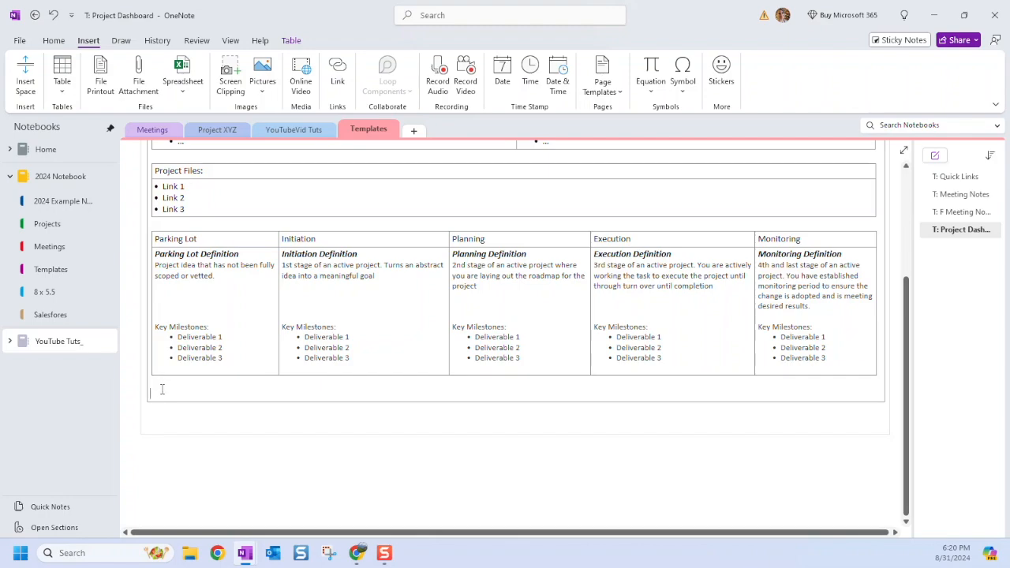
pyautogui.scroll(3, 345, 363)
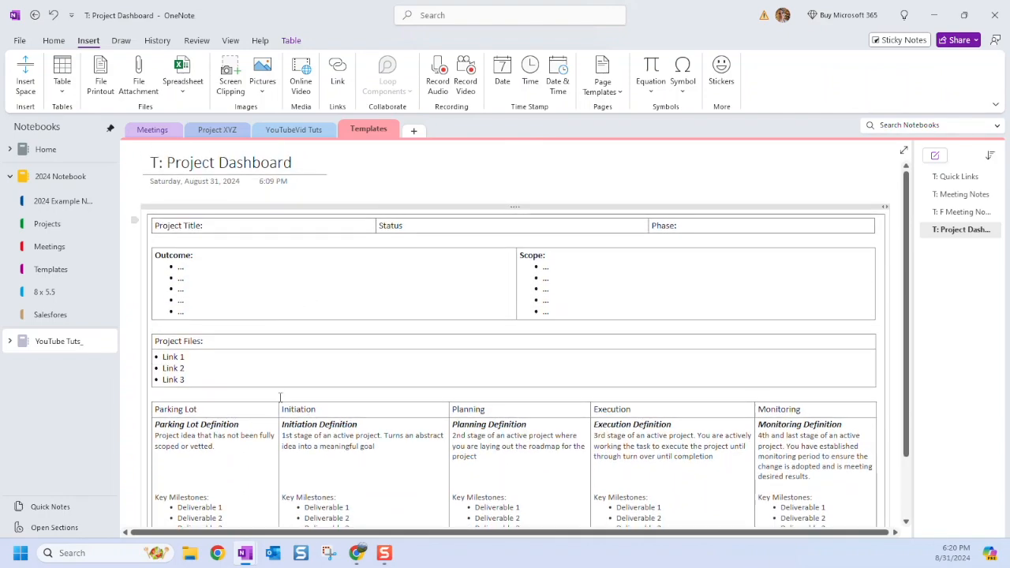
pyautogui.scroll(-3, 272, 402)
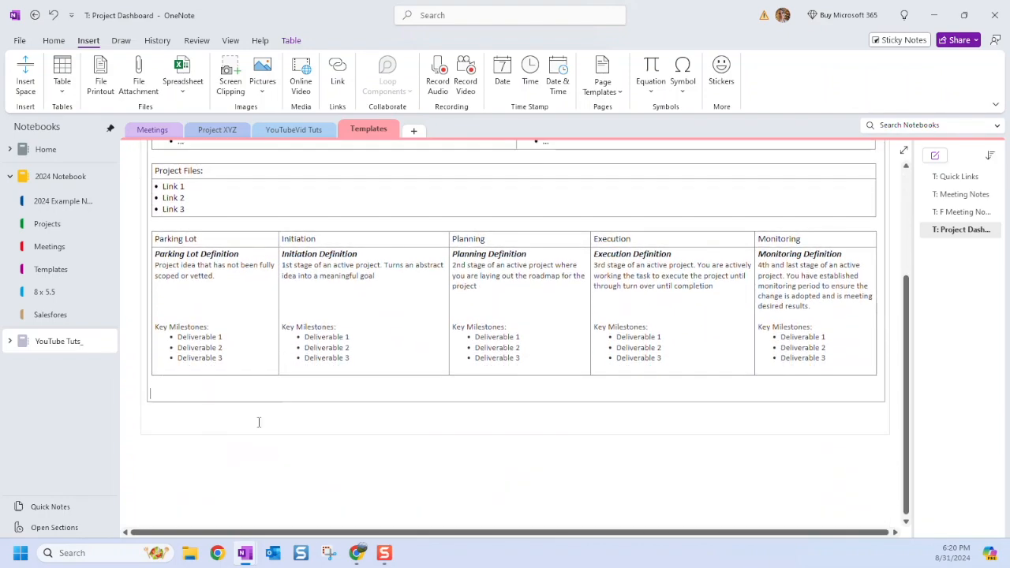
# Insert a 3-column, 6-row table and widen its first and second columns.
pyautogui.click(55, 41)
pyautogui.click(87, 40)
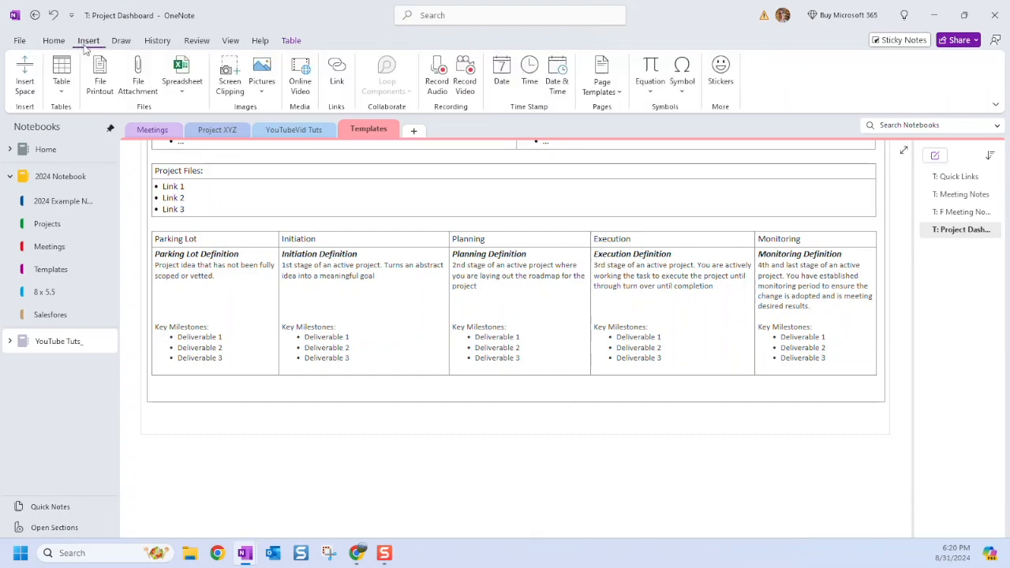
pyautogui.click(62, 75)
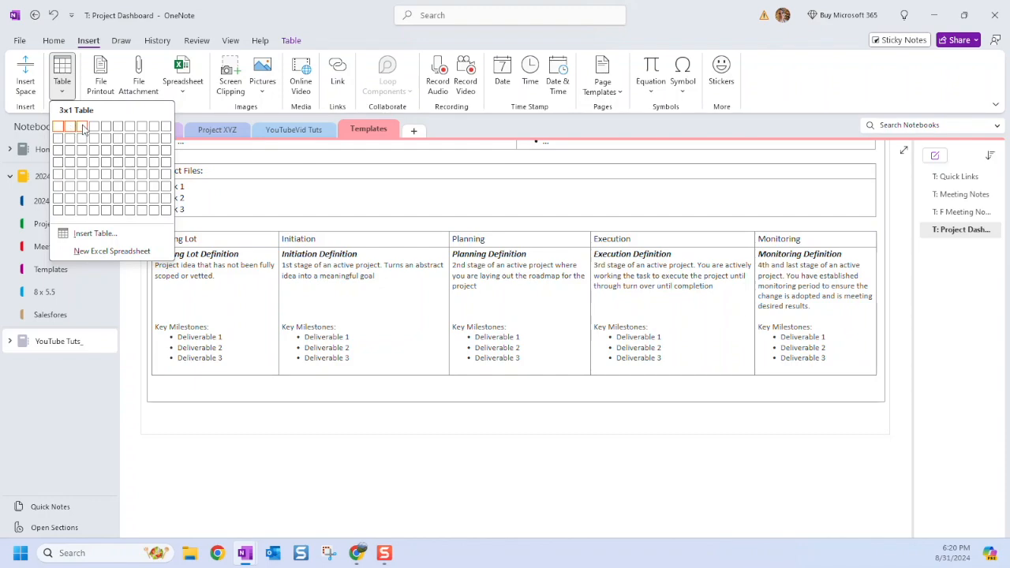
pyautogui.click(87, 186)
pyautogui.moveTo(186, 403); pyautogui.dragTo(681, 401)
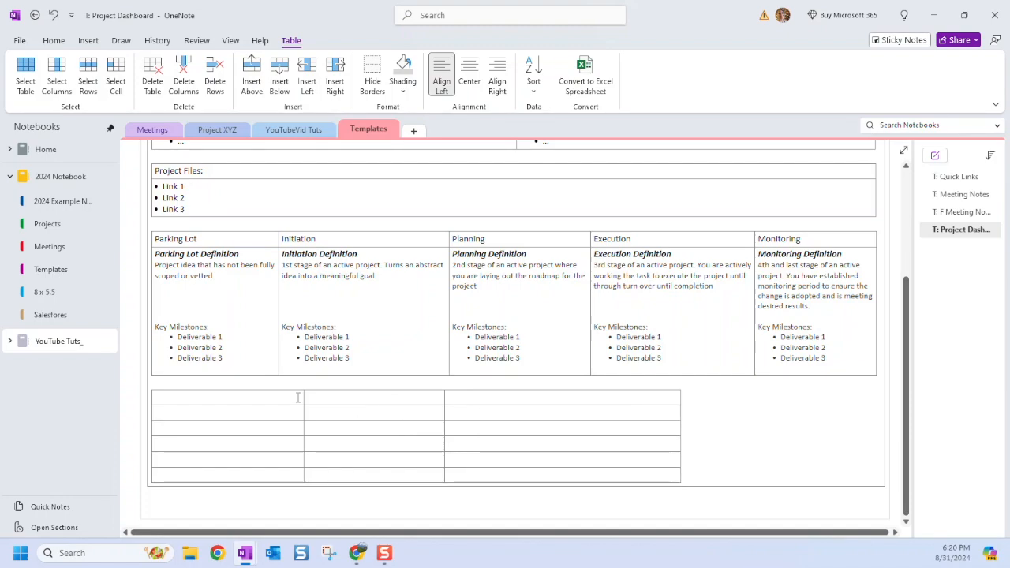
pyautogui.moveTo(305, 397); pyautogui.dragTo(362, 399)
pyautogui.moveTo(503, 401); pyautogui.dragTo(639, 404)
# Fill the header row with Team Member:, Role: and Email Address:.
pyautogui.click(210, 406)
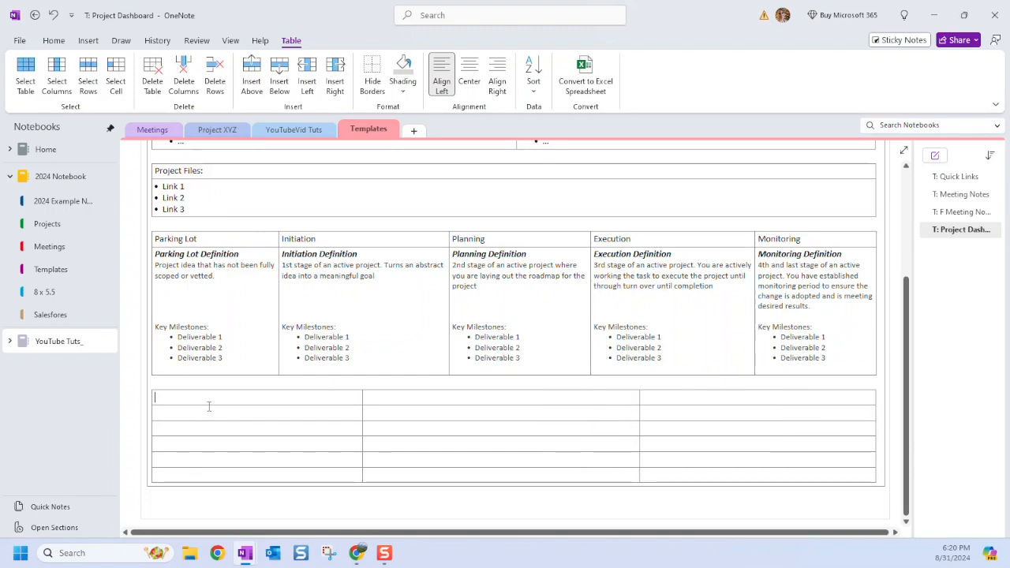
pyautogui.write('Team Member')
pyautogui.press('Tab')
pyautogui.write('Ri')
pyautogui.write('le')
pyautogui.press('Tab')
pyautogui.write('Email')
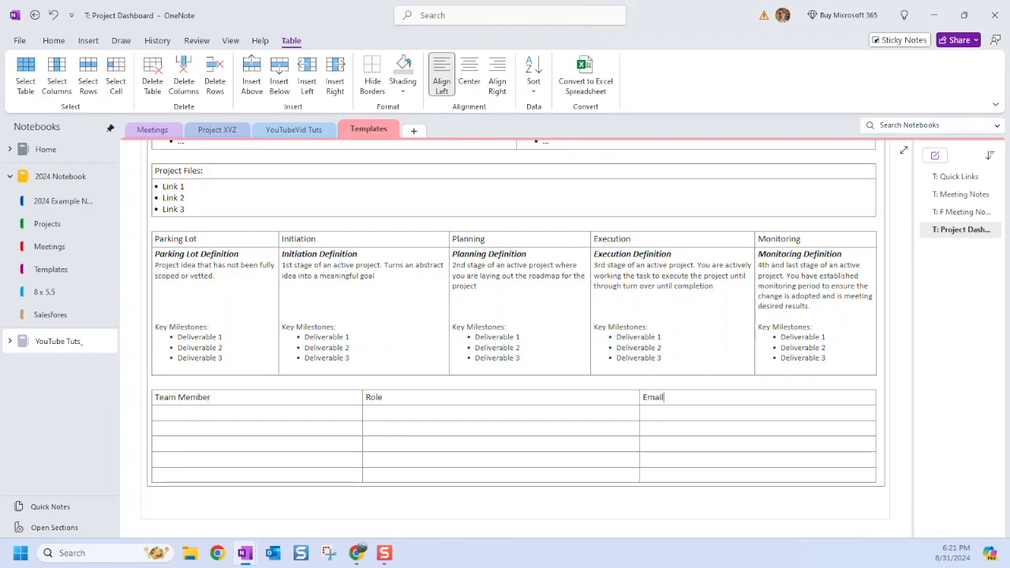
pyautogui.write(' Address')
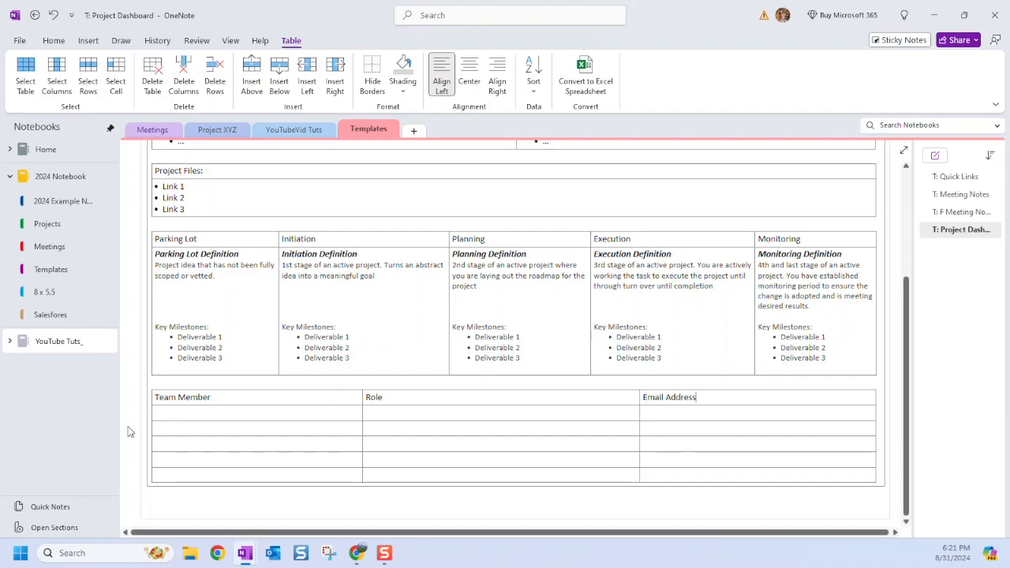
pyautogui.click(286, 403)
pyautogui.write(':')
pyautogui.press('Tab')
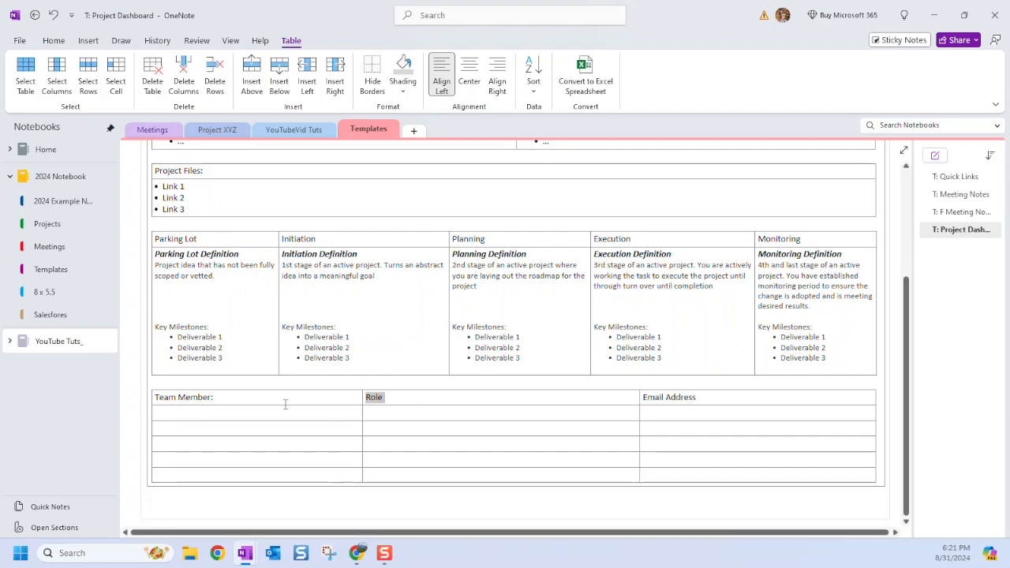
pyautogui.press('Right')
pyautogui.write(':')
# Clear the sample name and role text from the table rows, then select the header row.
pyautogui.click(725, 398)
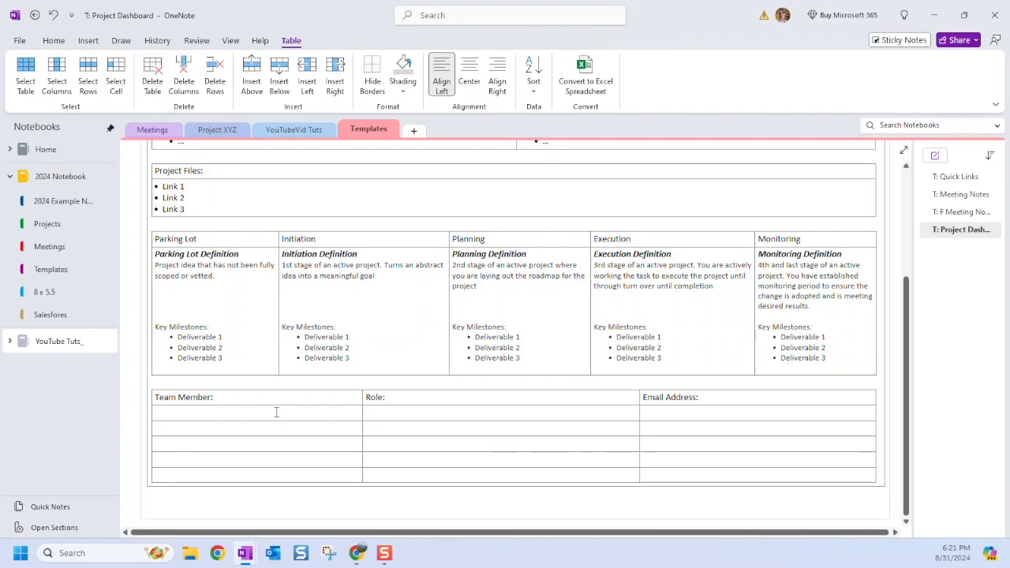
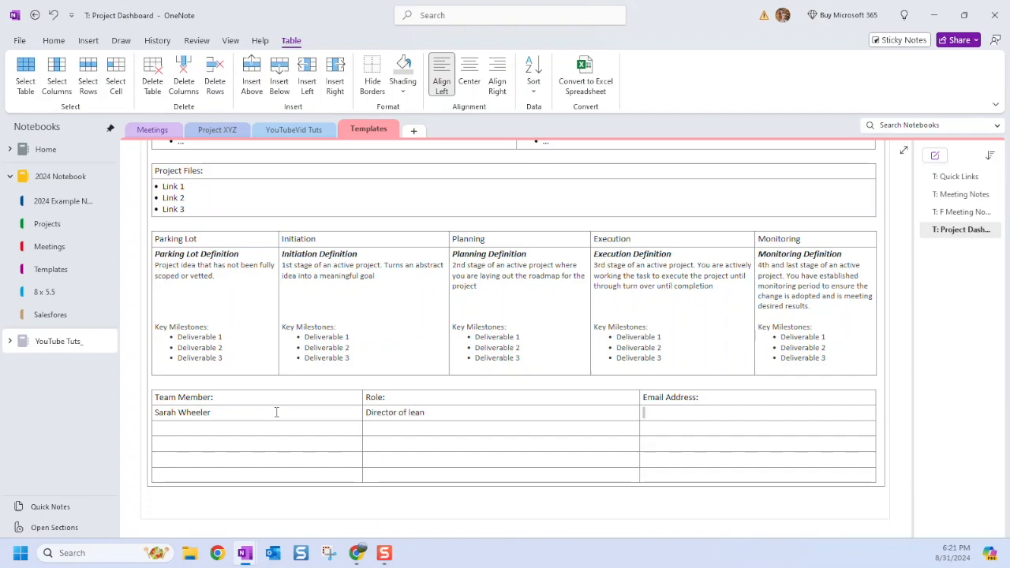
pyautogui.moveTo(428, 412); pyautogui.dragTo(369, 411)
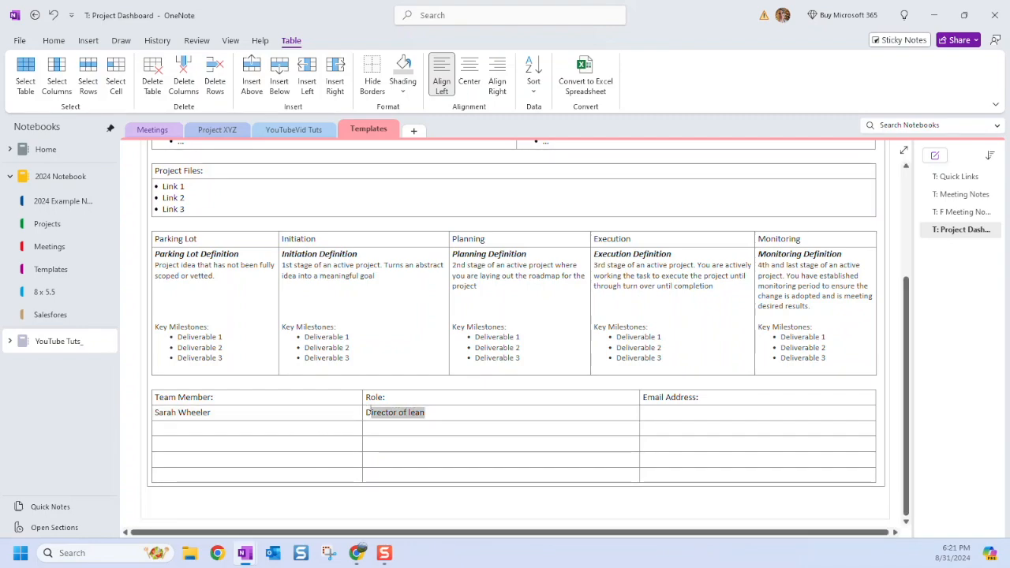
pyautogui.press('Delete')
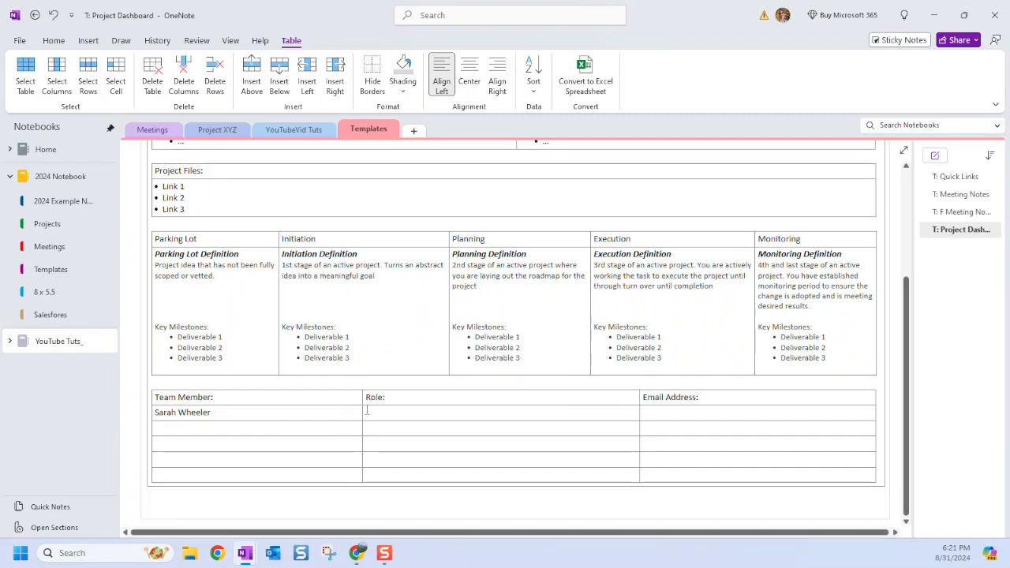
pyautogui.press('BackSpace')
pyautogui.press('BackSpace')
pyautogui.press('BackSpace')
pyautogui.press('BackSpace')
pyautogui.press('BackSpace')
pyautogui.press('BackSpace')
pyautogui.press('BackSpace')
pyautogui.press('BackSpace')
pyautogui.press('BackSpace')
pyautogui.press('BackSpace')
pyautogui.press('BackSpace')
pyautogui.press('BackSpace')
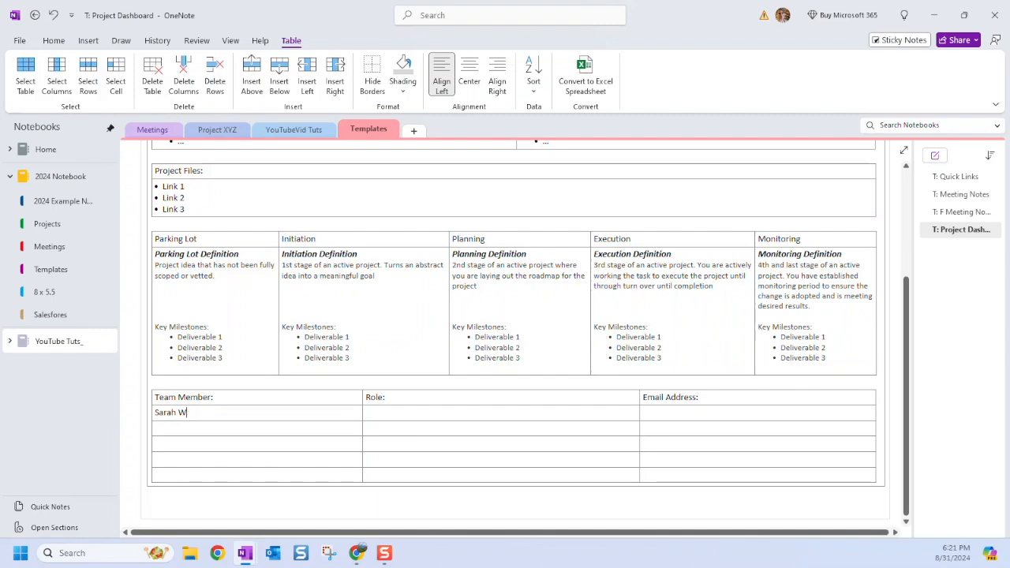
pyautogui.press('BackSpace')
pyautogui.moveTo(722, 396); pyautogui.dragTo(220, 397)
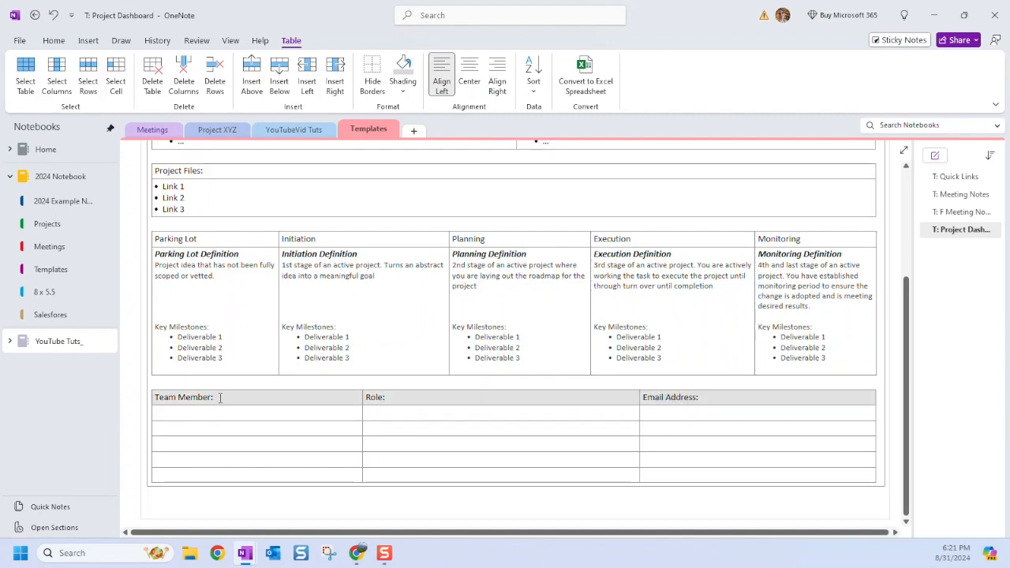
# Shade the Project Title, Status and Phase row light grey.
pyautogui.scroll(4, 685, 420)
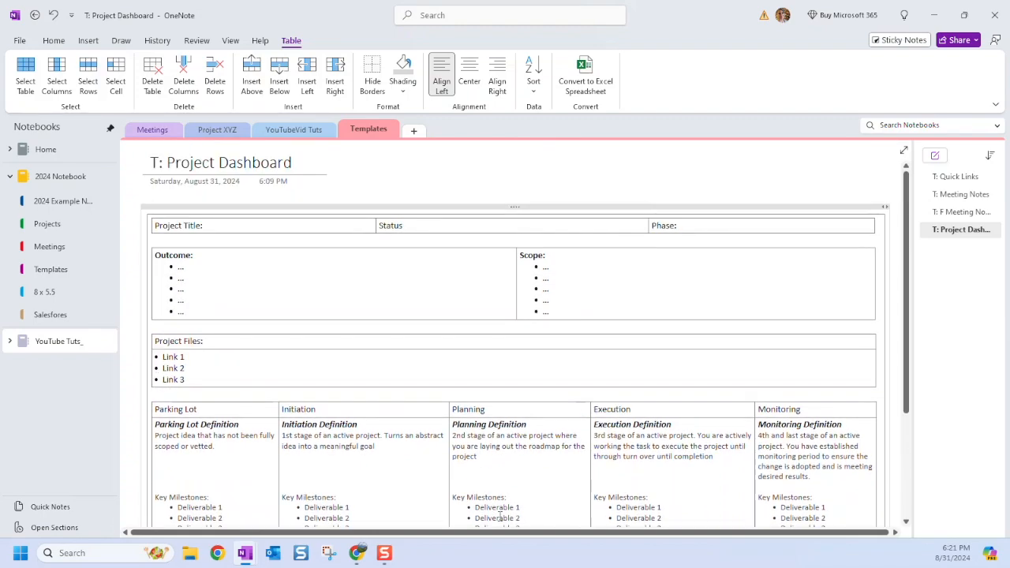
pyautogui.scroll(-4, 685, 420)
pyautogui.scroll(4, 487, 139)
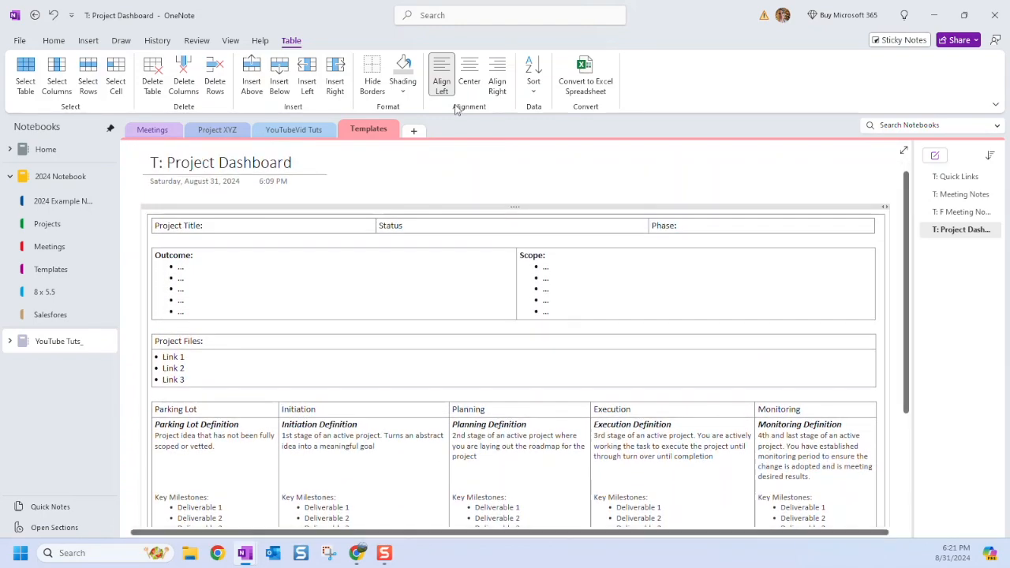
pyautogui.click(230, 41)
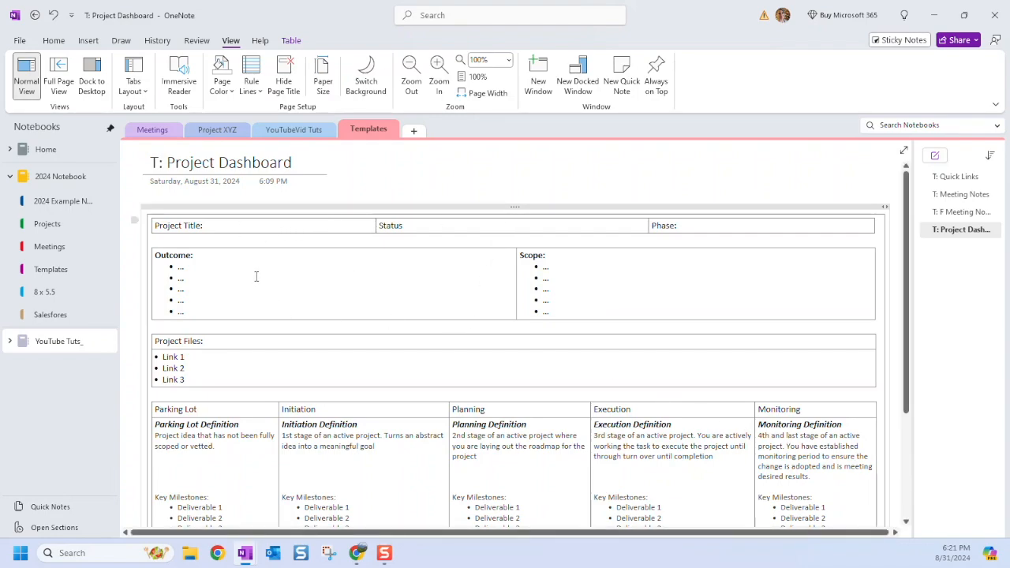
pyautogui.moveTo(784, 221); pyautogui.dragTo(328, 221)
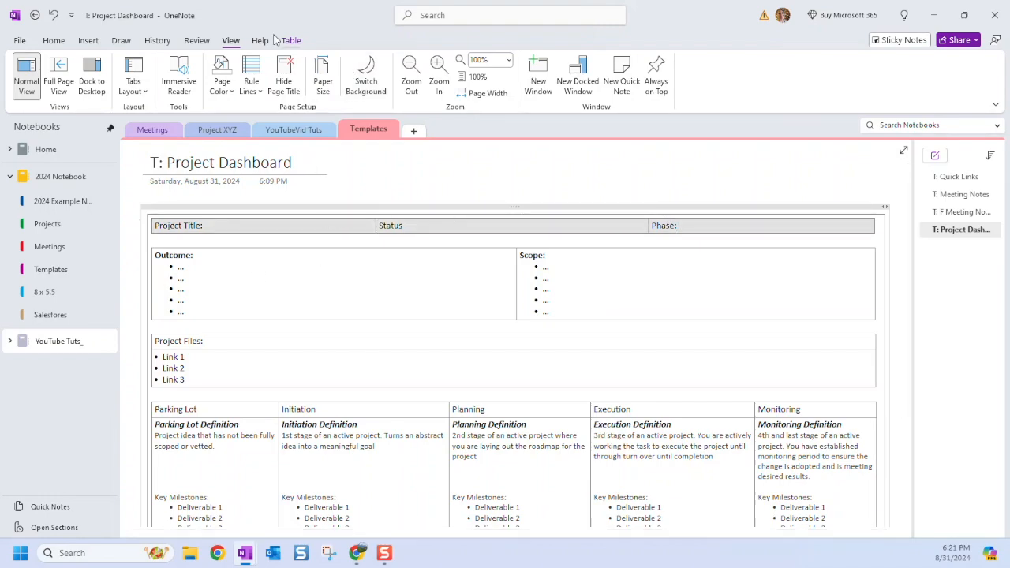
pyautogui.click(290, 40)
pyautogui.click(404, 89)
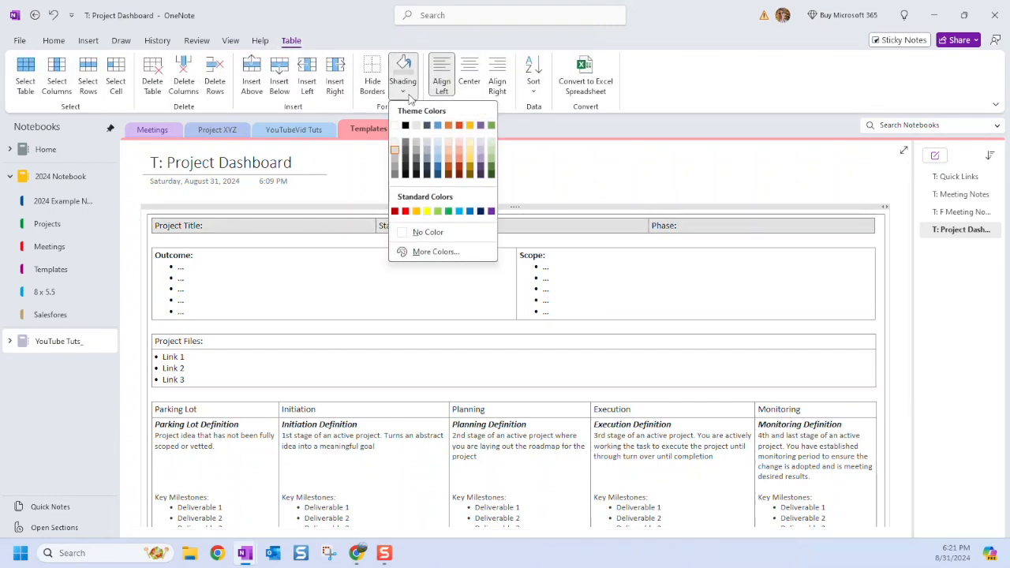
pyautogui.click(395, 157)
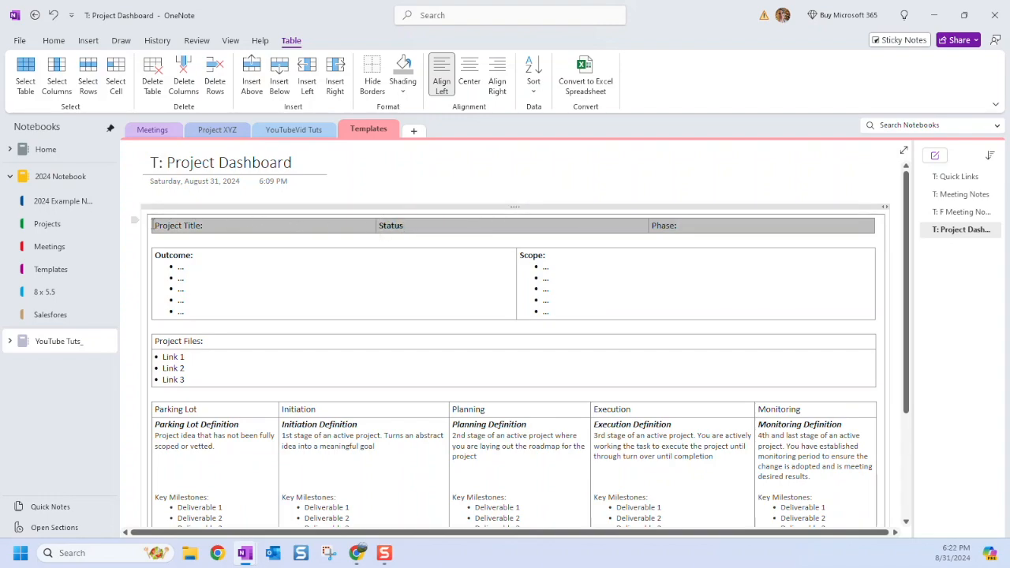
# Delete the empty line above the Outcome table.
pyautogui.click(377, 188)
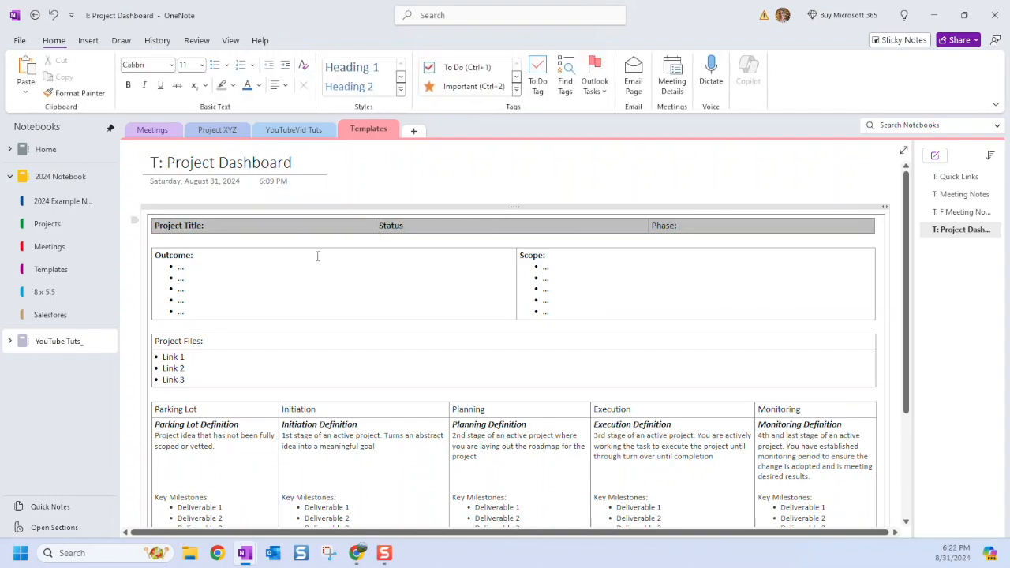
pyautogui.click(792, 224)
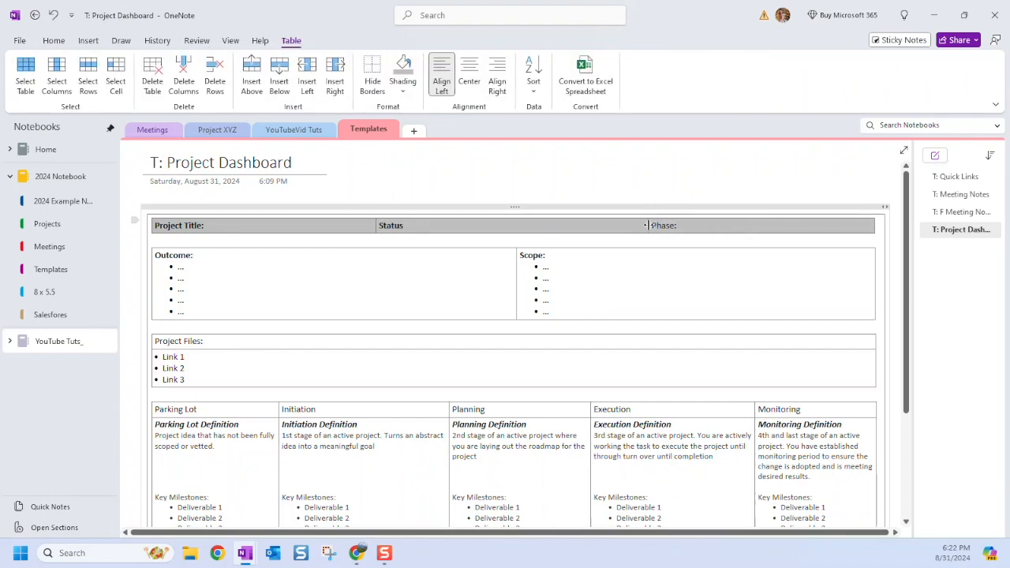
pyautogui.click(772, 187)
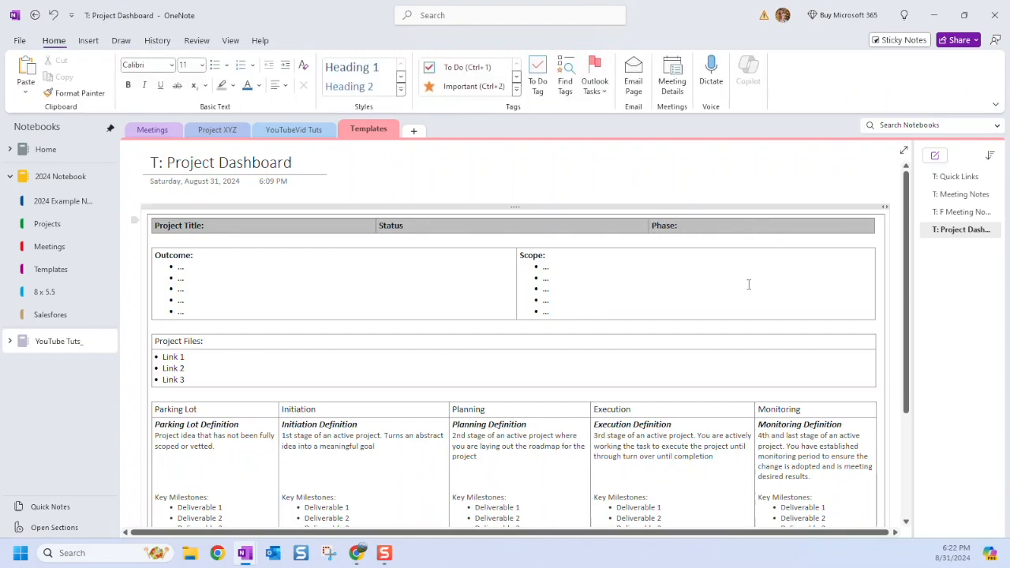
pyautogui.click(450, 244)
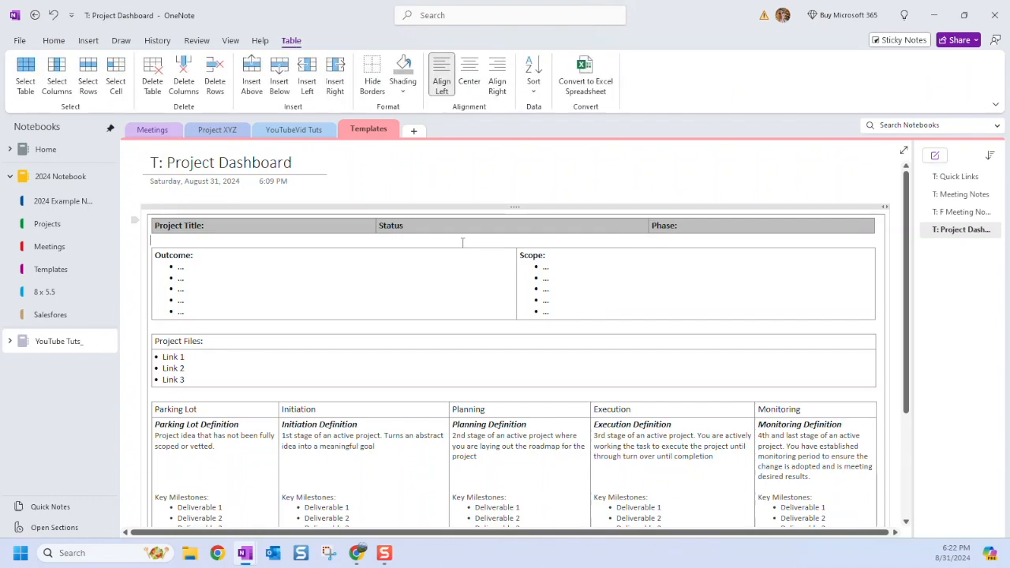
pyautogui.press('Delete')
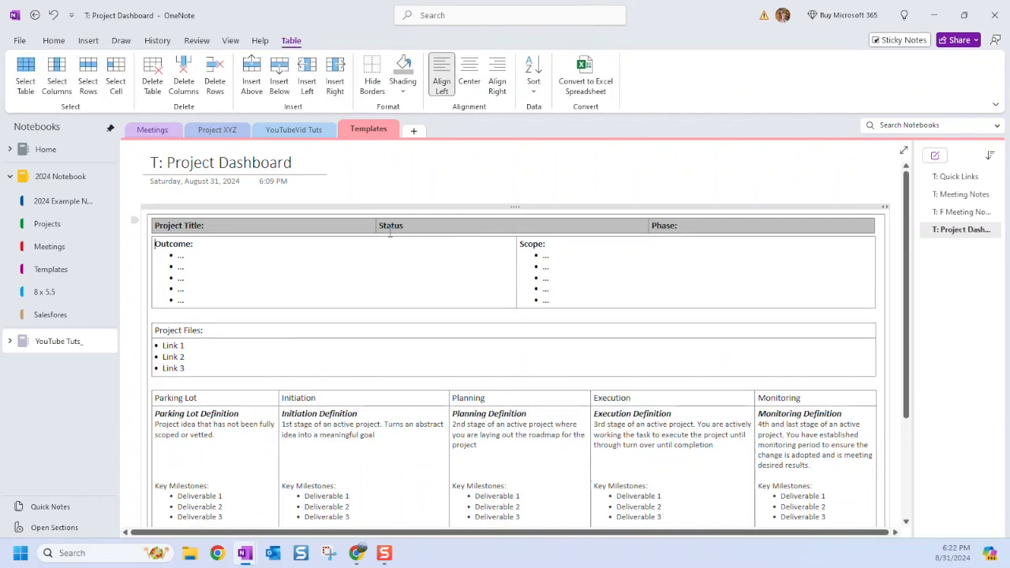
# Change the heading to Project Files:, make it bold and centred, and shade its row grey.
pyautogui.doubleClick(189, 330)
pyautogui.write('Files')
pyautogui.moveTo(223, 330); pyautogui.dragTo(160, 330)
pyautogui.hotkey('ctrl', 'b')
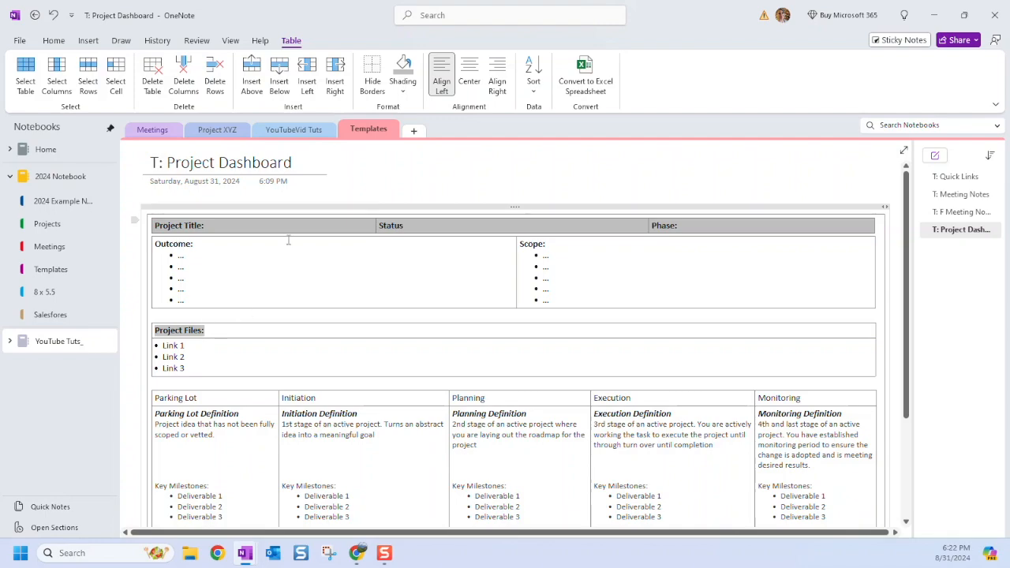
pyautogui.click(90, 42)
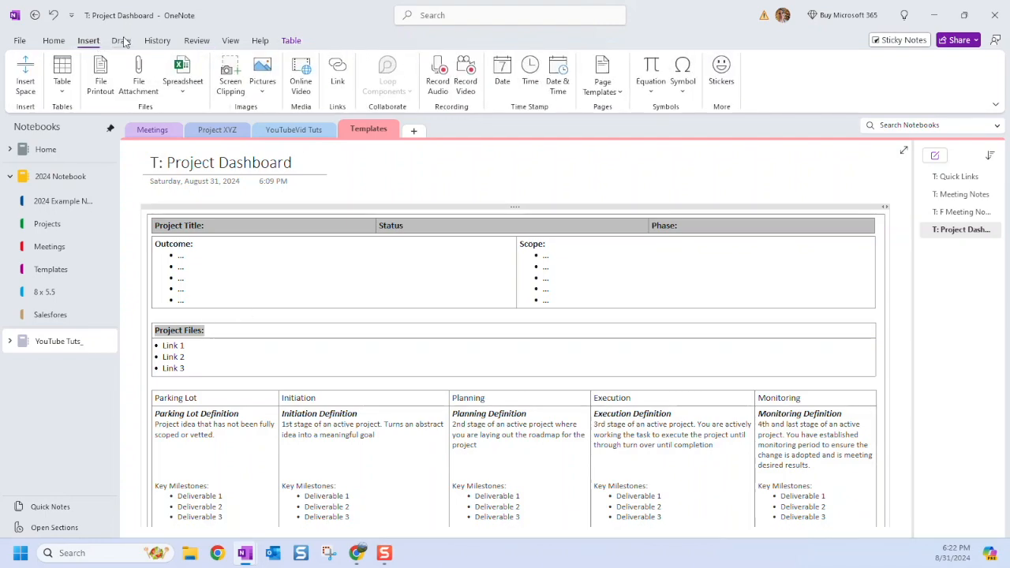
pyautogui.click(54, 40)
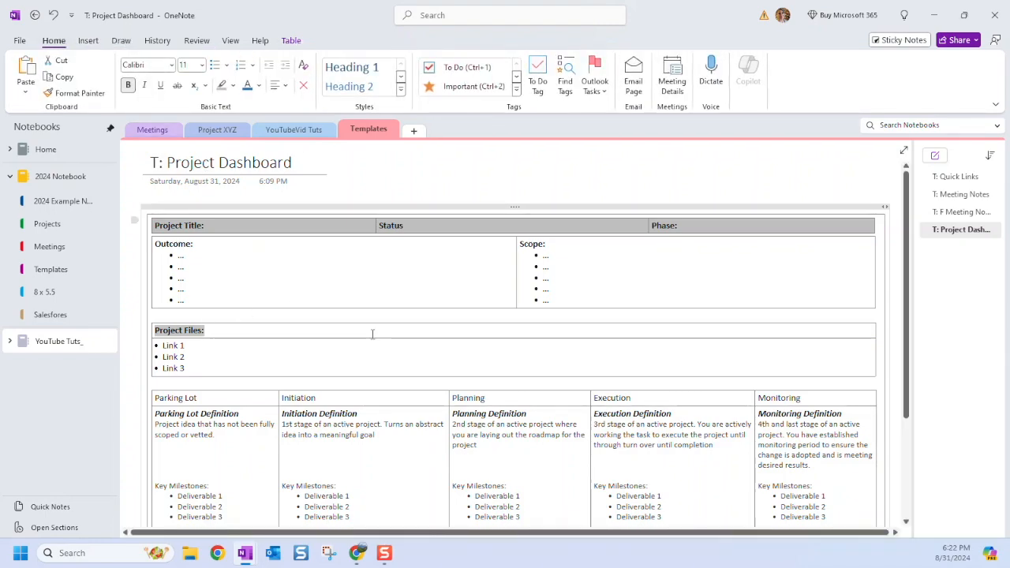
pyautogui.click(280, 85)
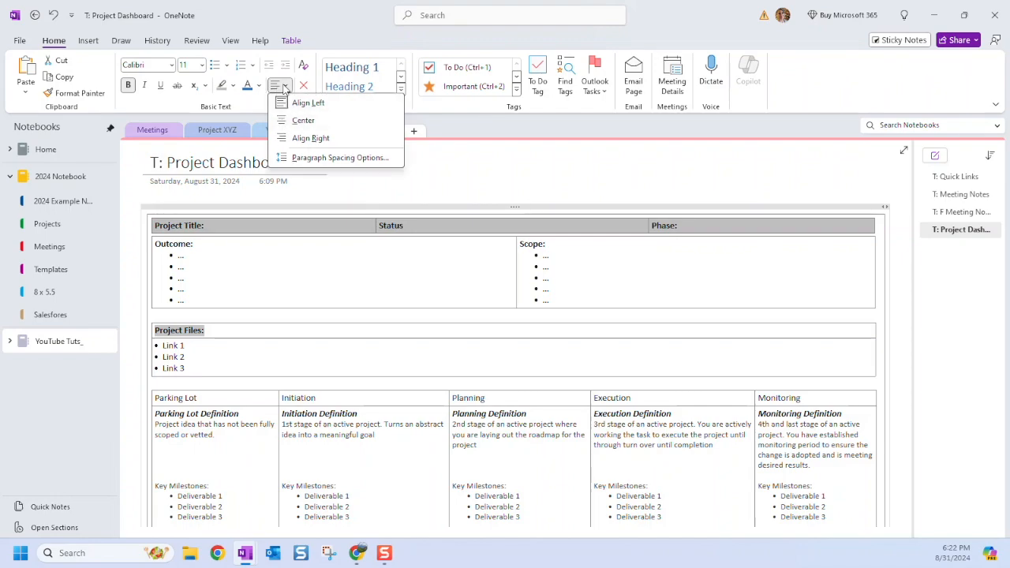
pyautogui.click(300, 126)
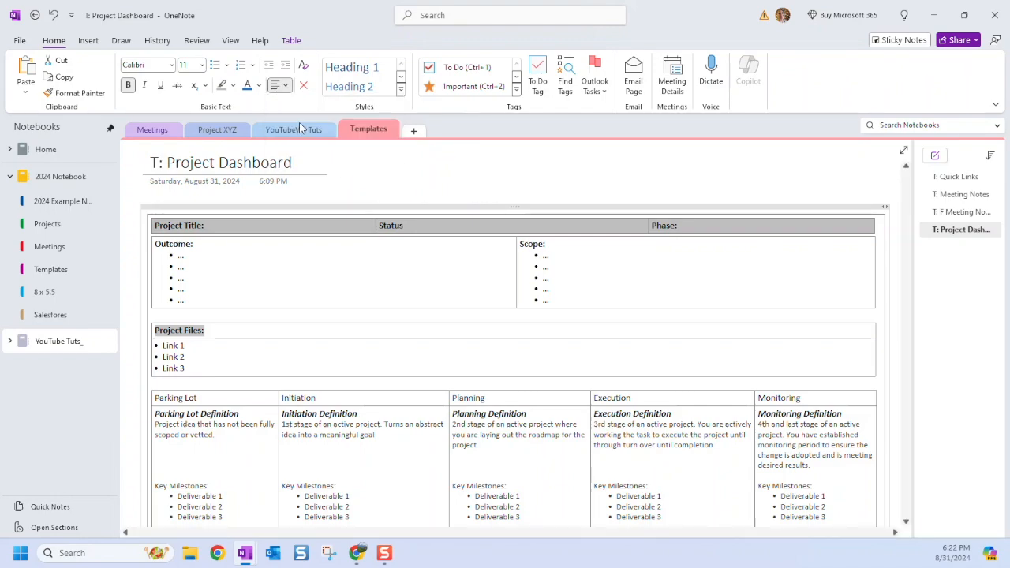
pyautogui.click(593, 330)
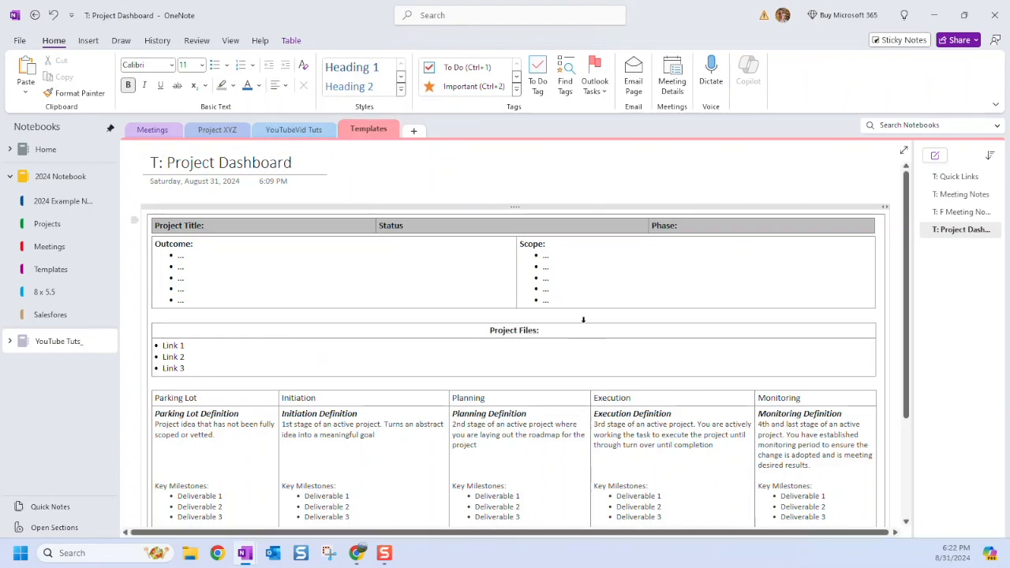
pyautogui.click(291, 41)
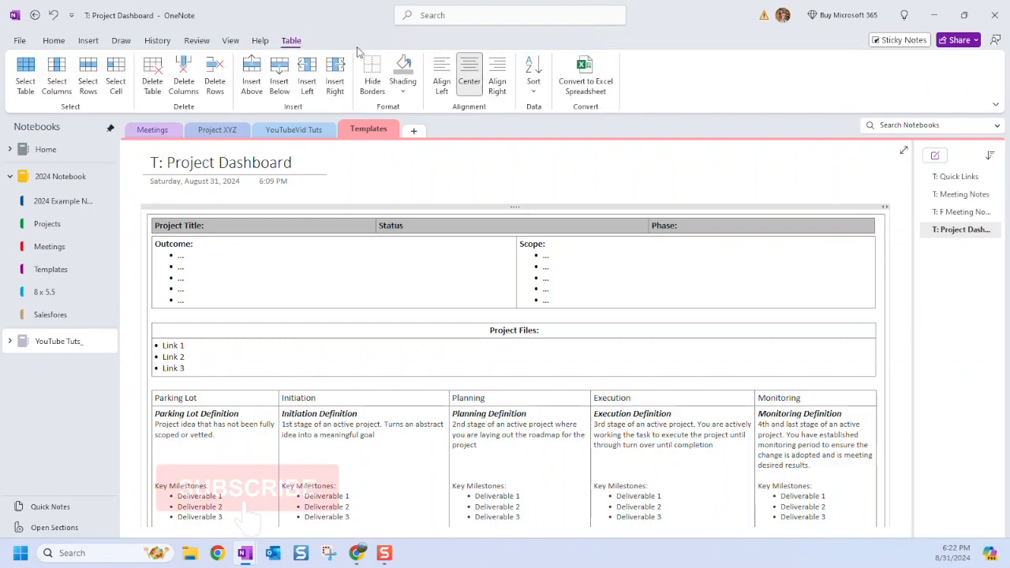
pyautogui.click(408, 71)
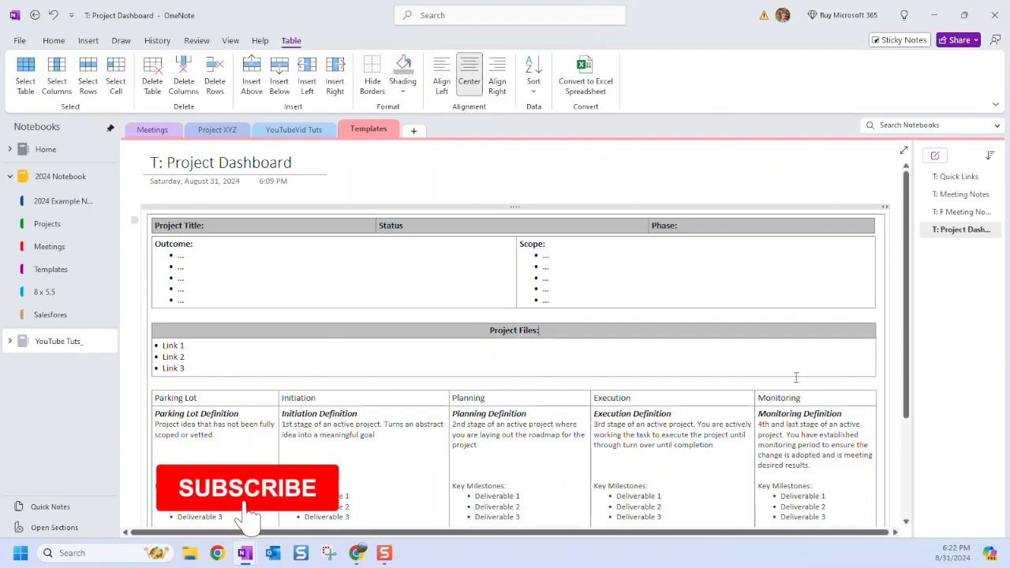
# Make the Parking Lot to Monitoring header row bold and shade it light grey.
pyautogui.moveTo(821, 394); pyautogui.dragTo(247, 400)
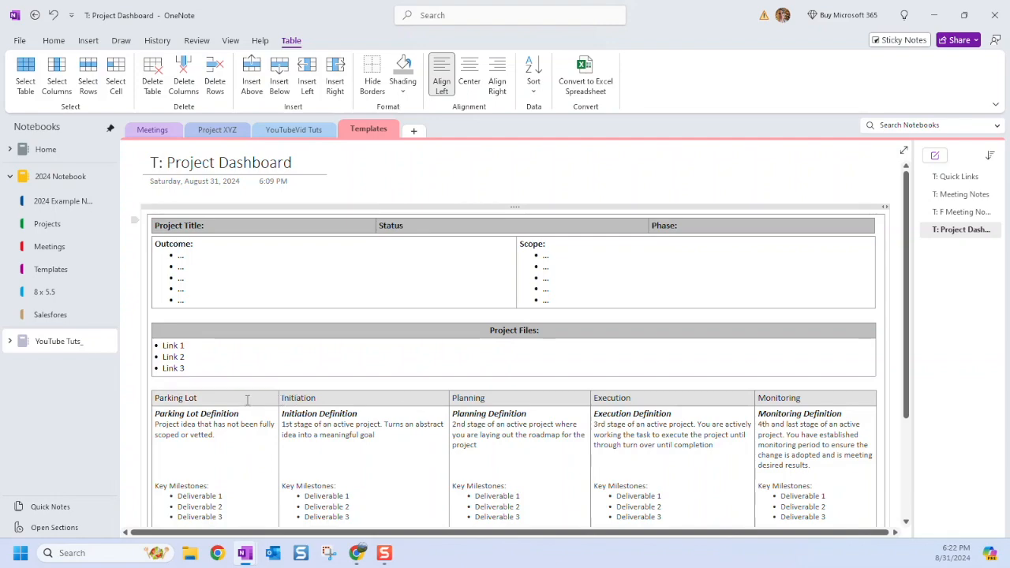
pyautogui.hotkey('ctrl', 'b')
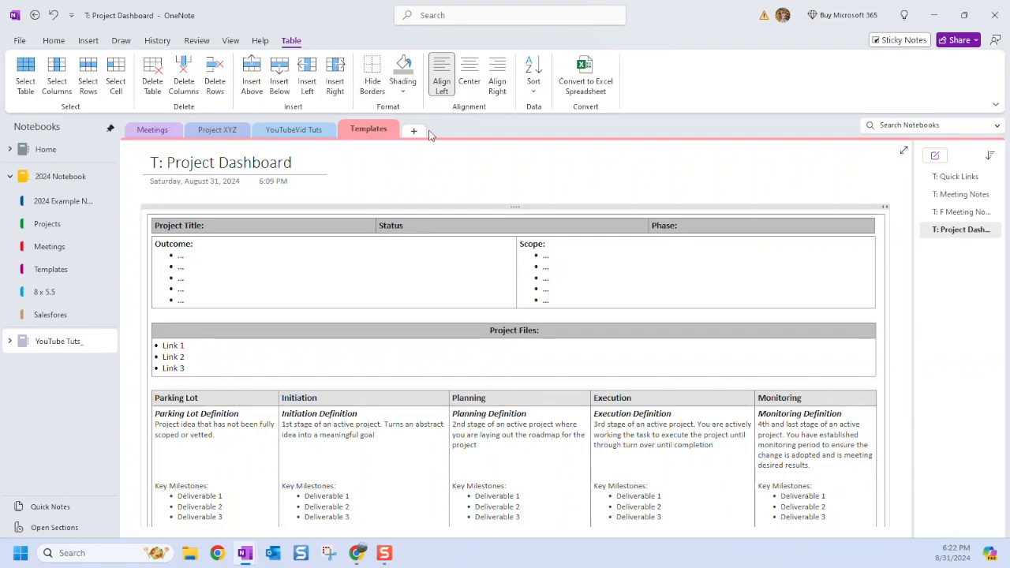
pyautogui.click(699, 355)
pyautogui.moveTo(515, 387); pyautogui.dragTo(268, 398)
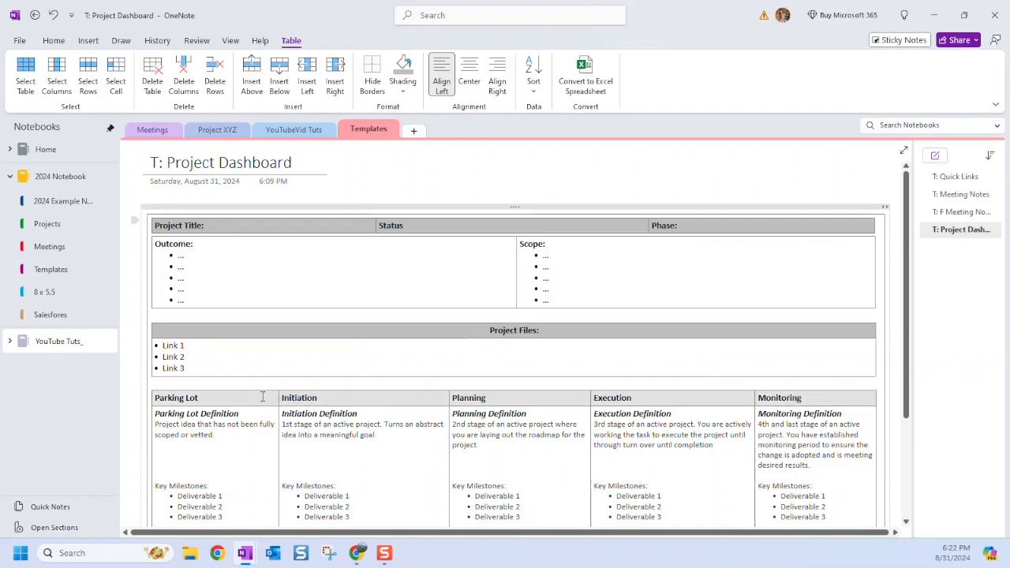
pyautogui.click(403, 94)
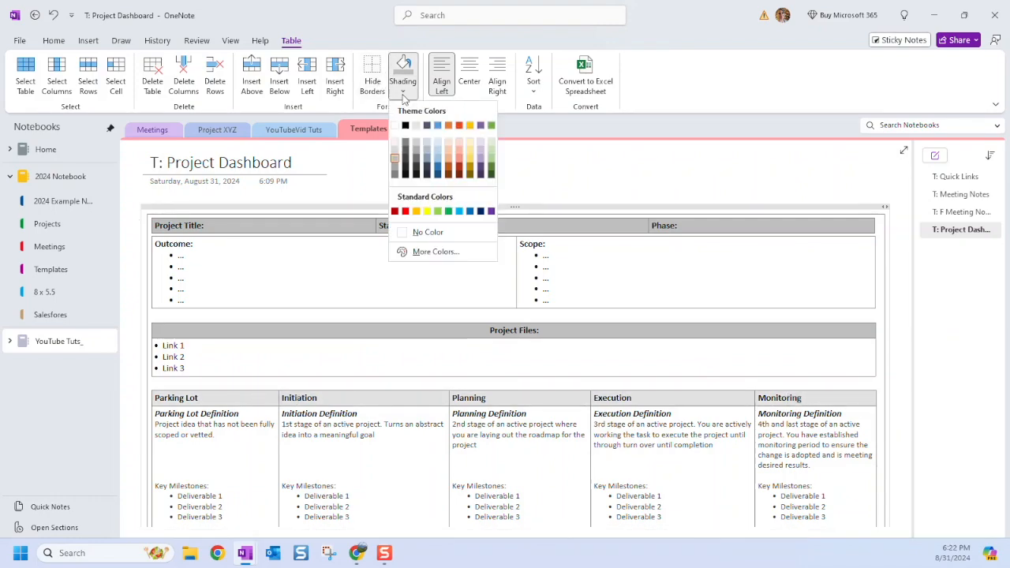
pyautogui.click(394, 155)
pyautogui.scroll(-2, 537, 339)
pyautogui.scroll(-2, 541, 356)
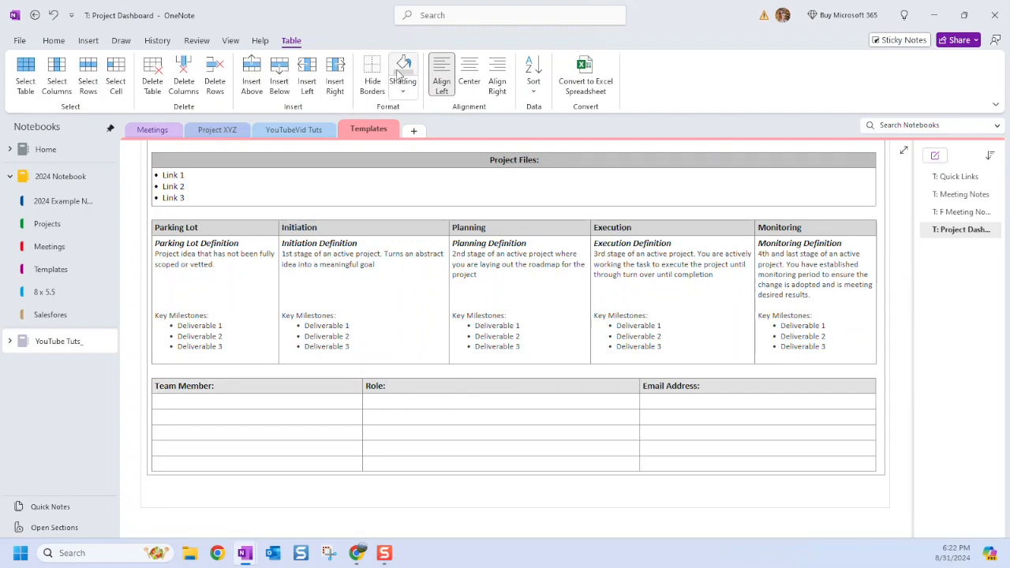
pyautogui.scroll(2, 466, 413)
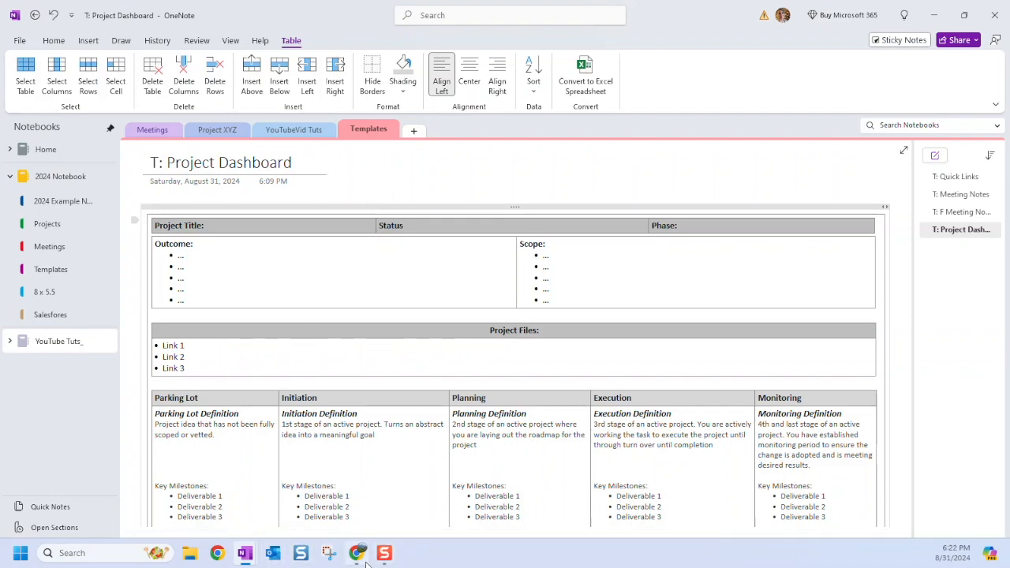
# In OneDrive, go up from 2024 Project Name 5 to the Projects folder.
pyautogui.moveTo(362, 562)
pyautogui.click(371, 505)
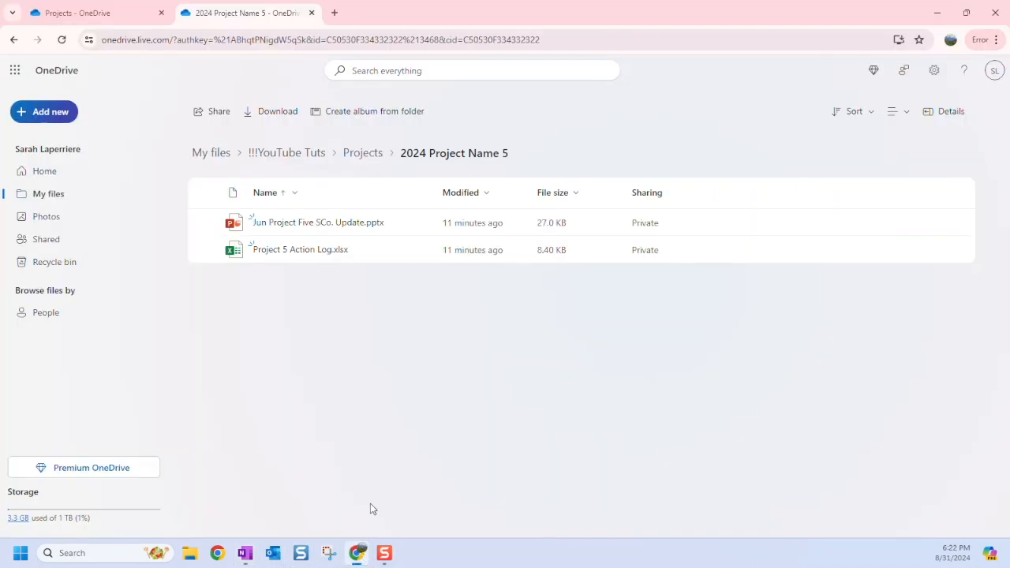
pyautogui.click(357, 156)
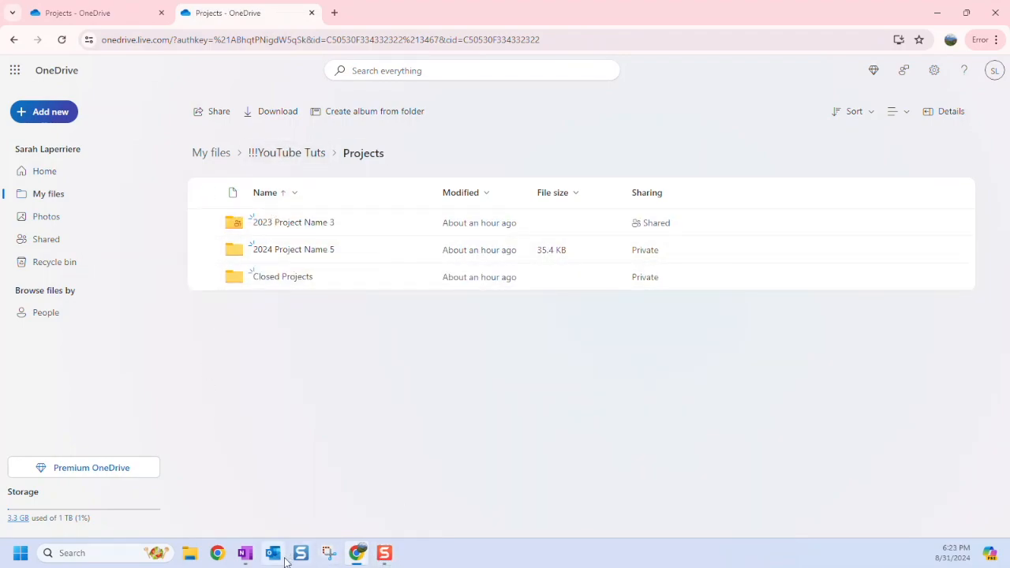
# Bring OneNote's T: Project Dashboard page back to the front.
pyautogui.moveTo(386, 563)
pyautogui.moveTo(247, 556)
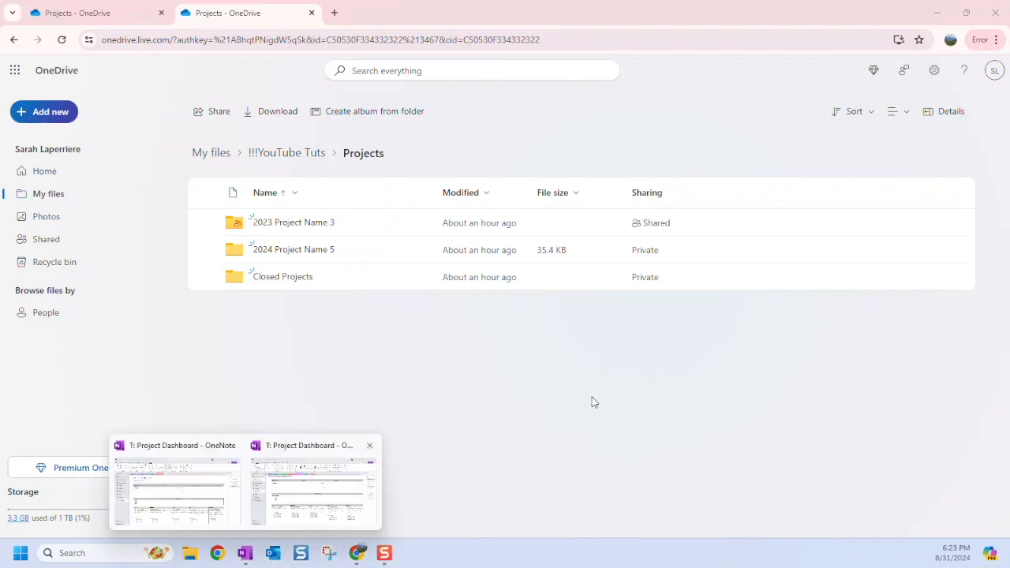
pyautogui.click(325, 486)
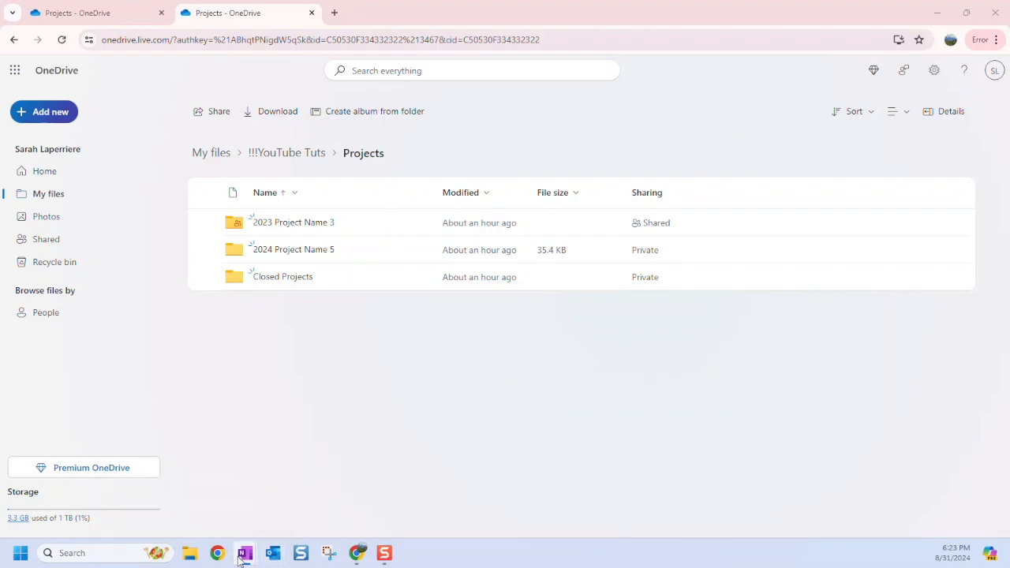
pyautogui.moveTo(245, 555)
pyautogui.click(175, 482)
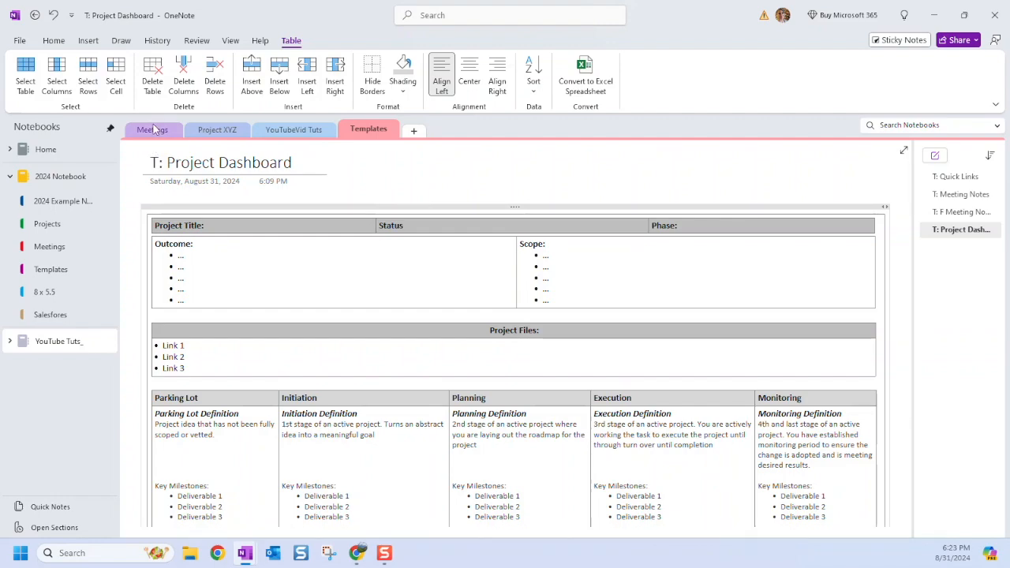
# Add a new notebook section named Projects 5.
pyautogui.click(415, 131)
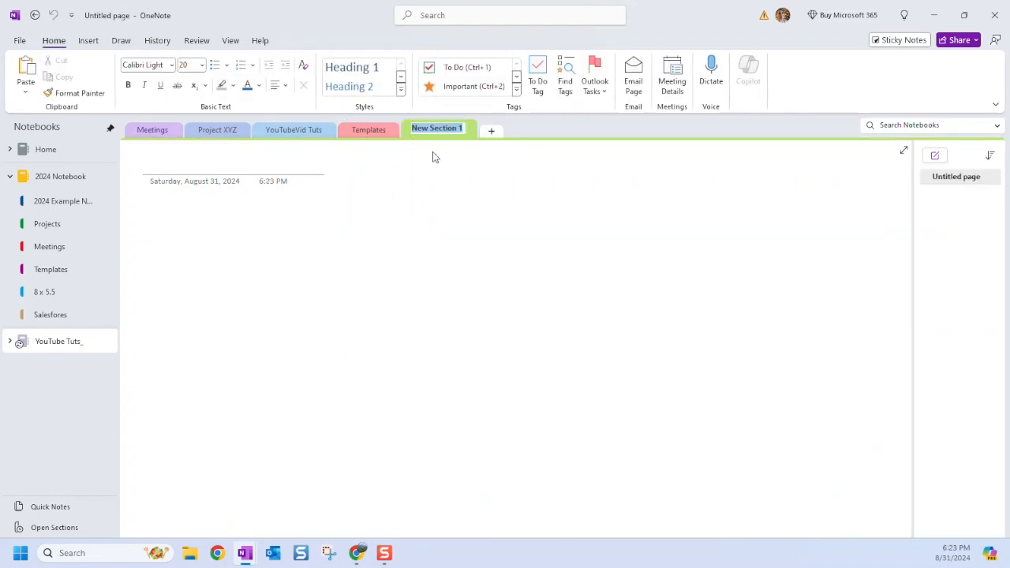
pyautogui.write('Projects 5')
pyautogui.press('Return')
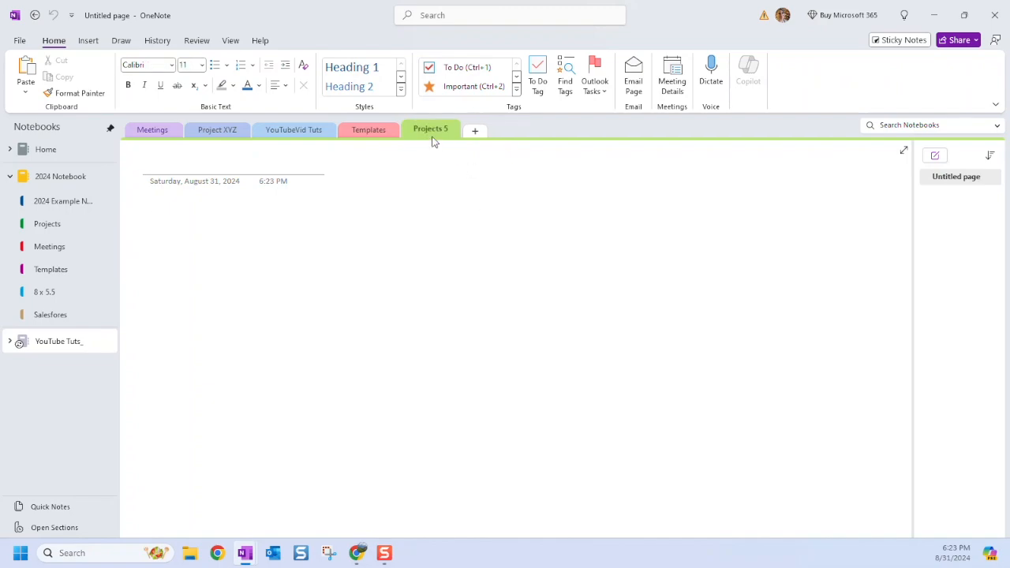
# Copy the T: Project Dashboard template page from Templates into Projects 5.
pyautogui.click(368, 129)
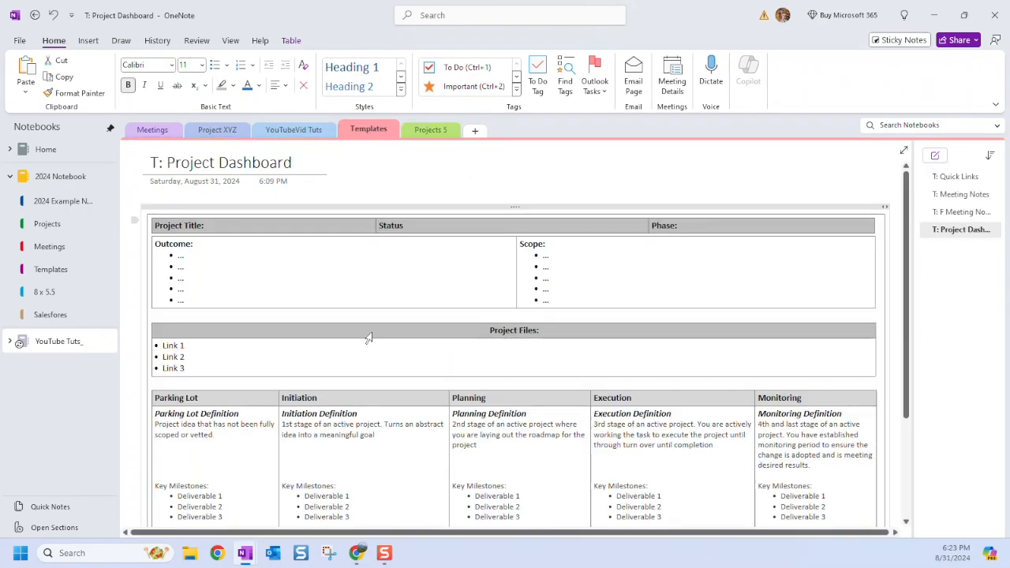
pyautogui.rightClick(959, 230)
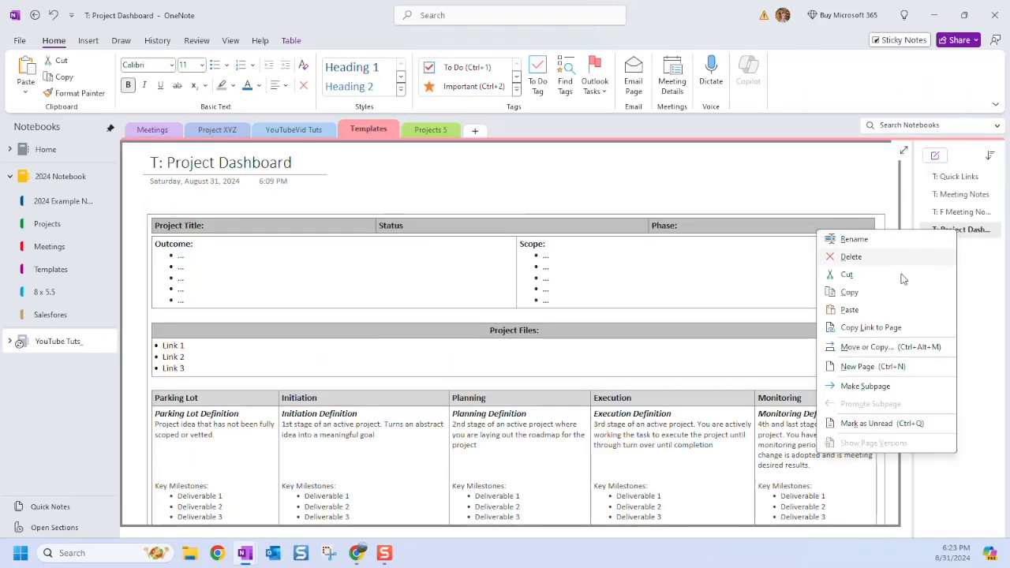
pyautogui.click(867, 346)
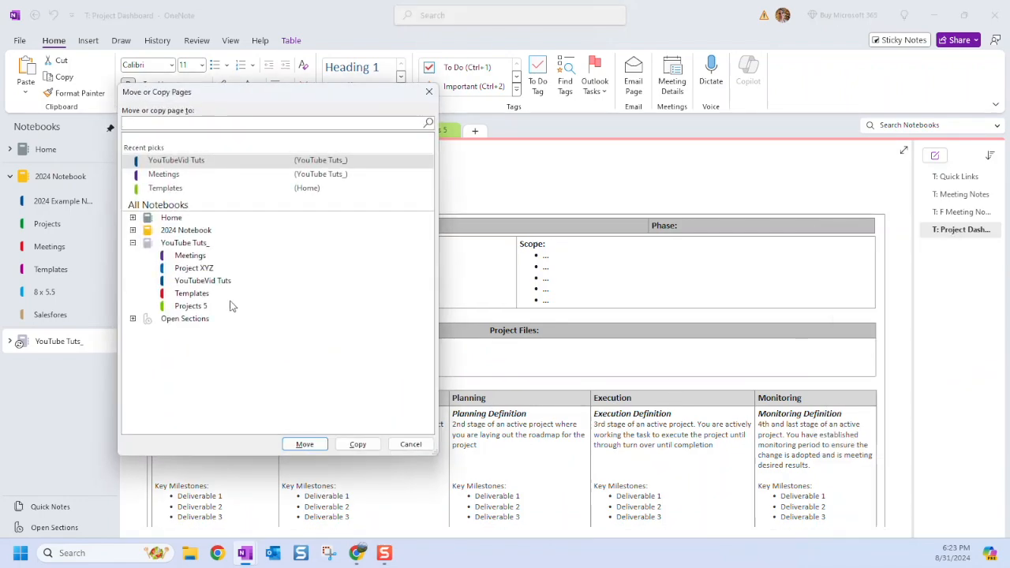
pyautogui.click(187, 310)
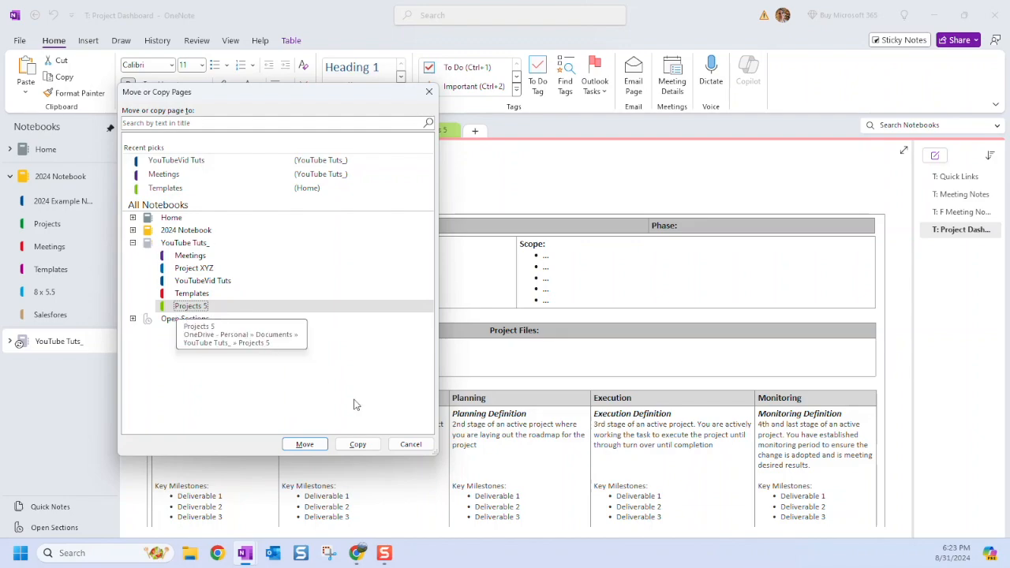
pyautogui.click(358, 445)
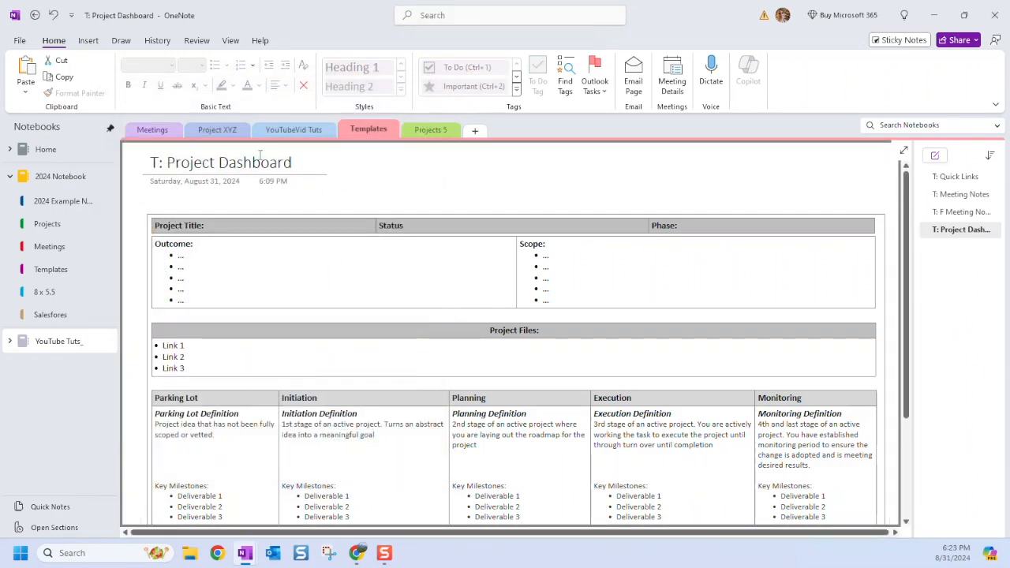
# In Projects 5, delete the blank Untitled page, leaving the copied dashboard as the only page.
pyautogui.click(432, 131)
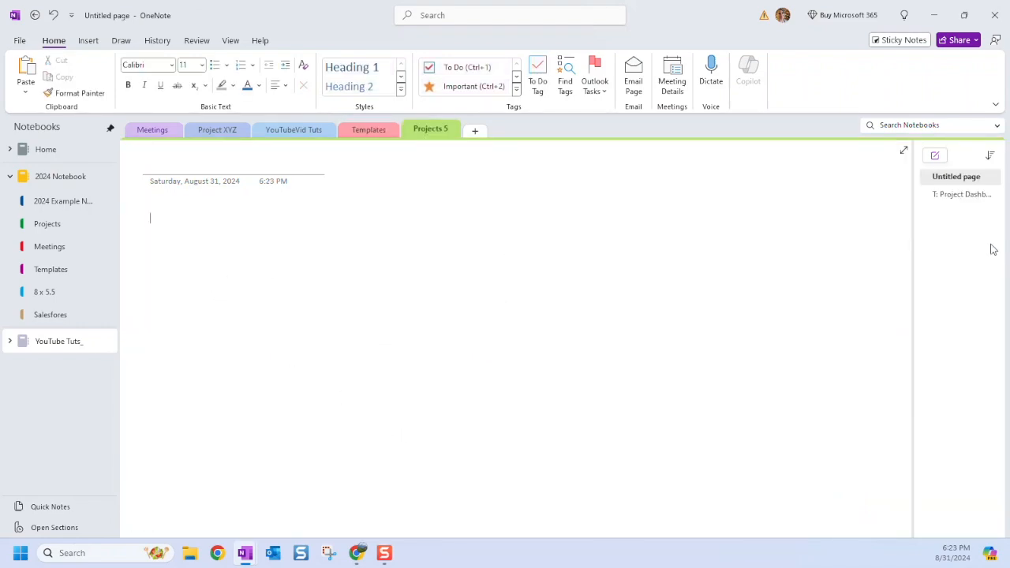
pyautogui.click(963, 196)
pyautogui.click(957, 178)
pyautogui.rightClick(957, 179)
pyautogui.click(905, 202)
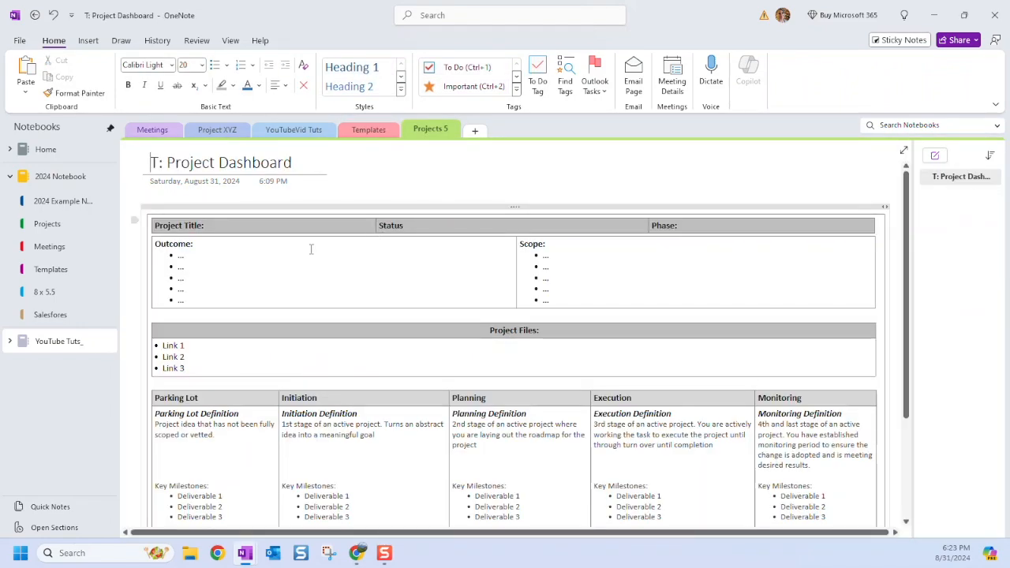
# Retitle the copied page 'Project 5 Dashboard'.
pyautogui.click(223, 227)
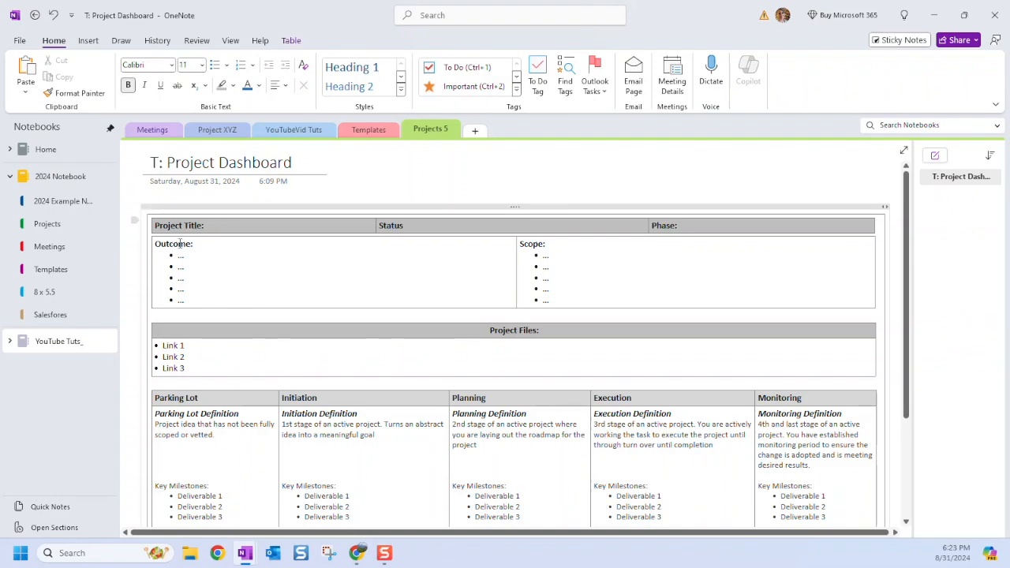
pyautogui.moveTo(293, 163); pyautogui.dragTo(150, 163)
pyautogui.write('P')
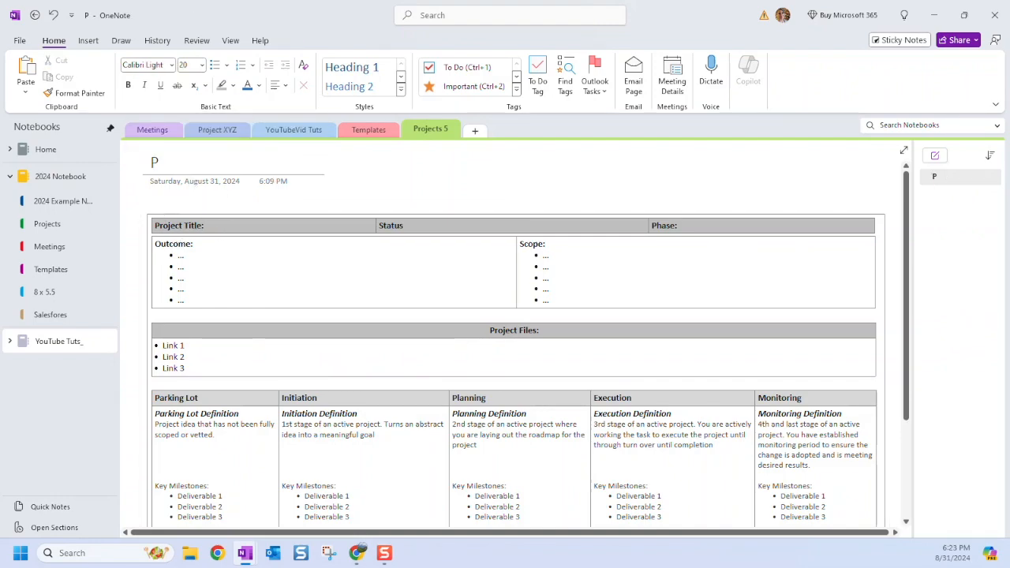
pyautogui.write('roject 5 Dasahboard')
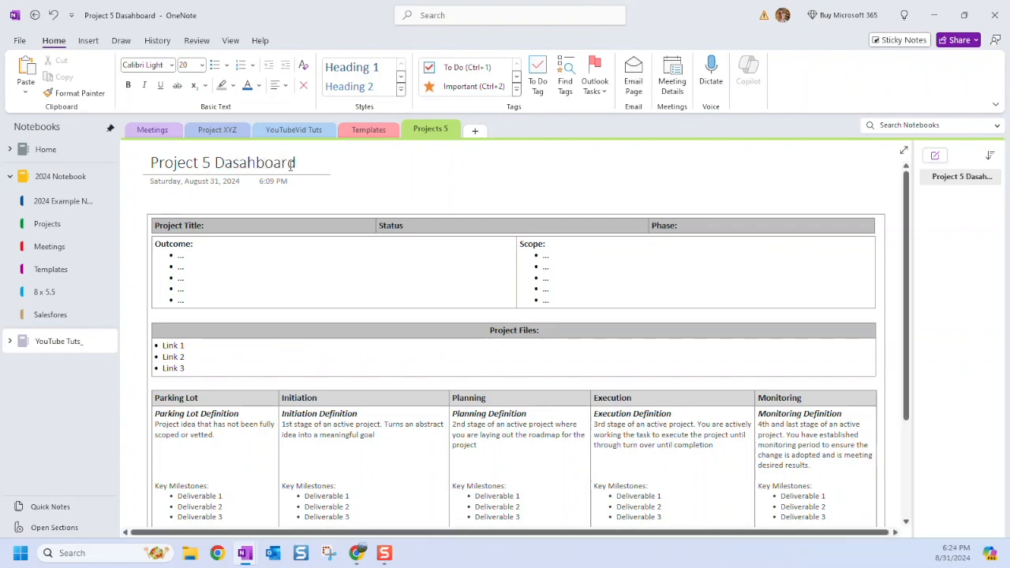
pyautogui.press('BackSpace')
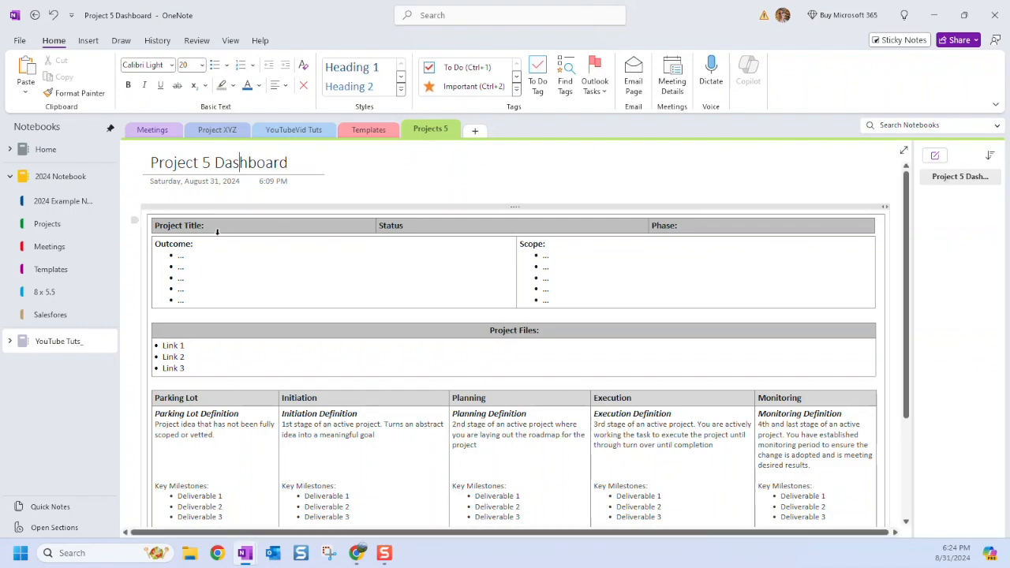
# Fill in Initiation as the project's phase in the dashboard table.
pyautogui.click(243, 229)
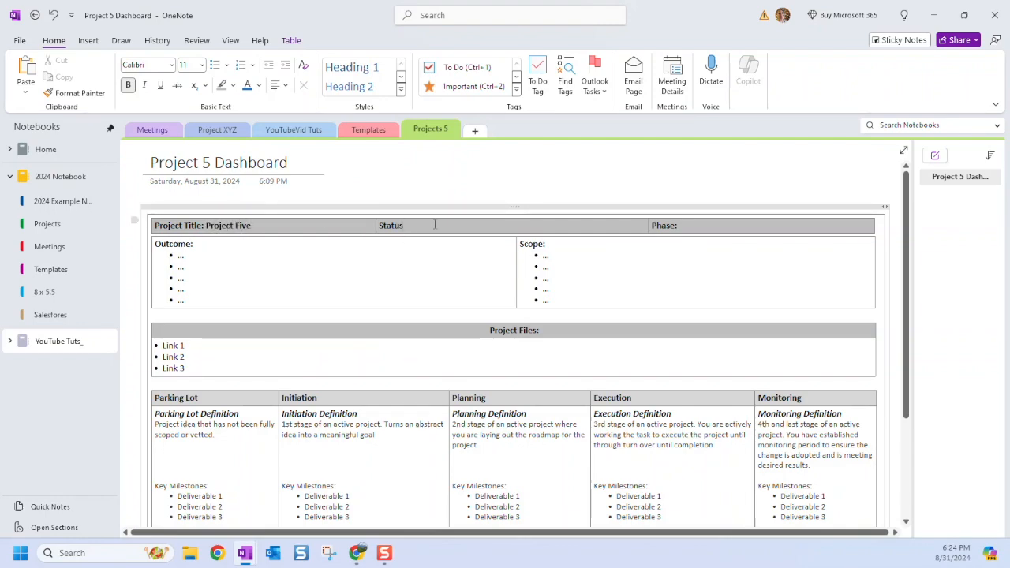
pyautogui.write(': Iniai')
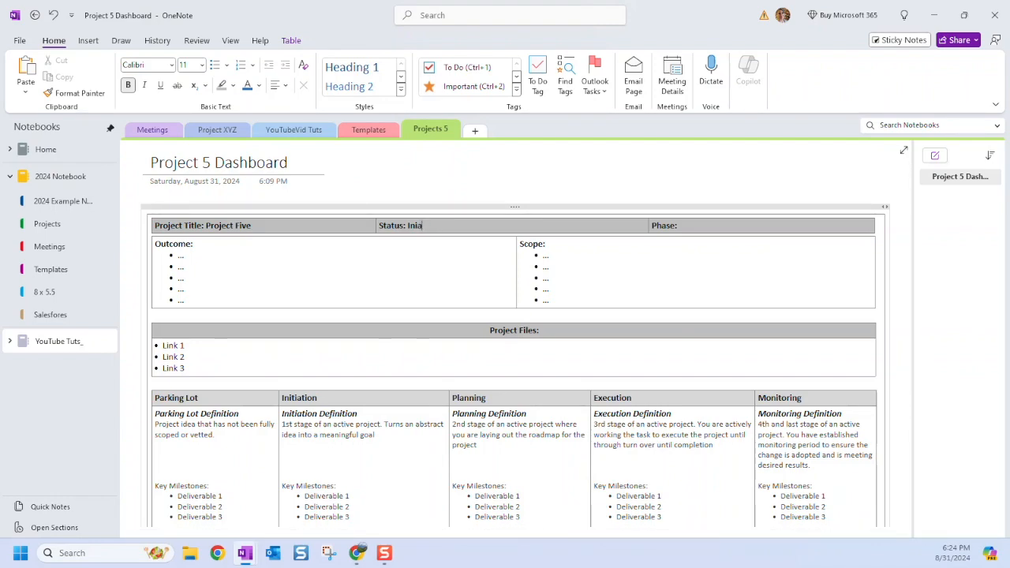
pyautogui.write('tiation')
pyautogui.click(701, 235)
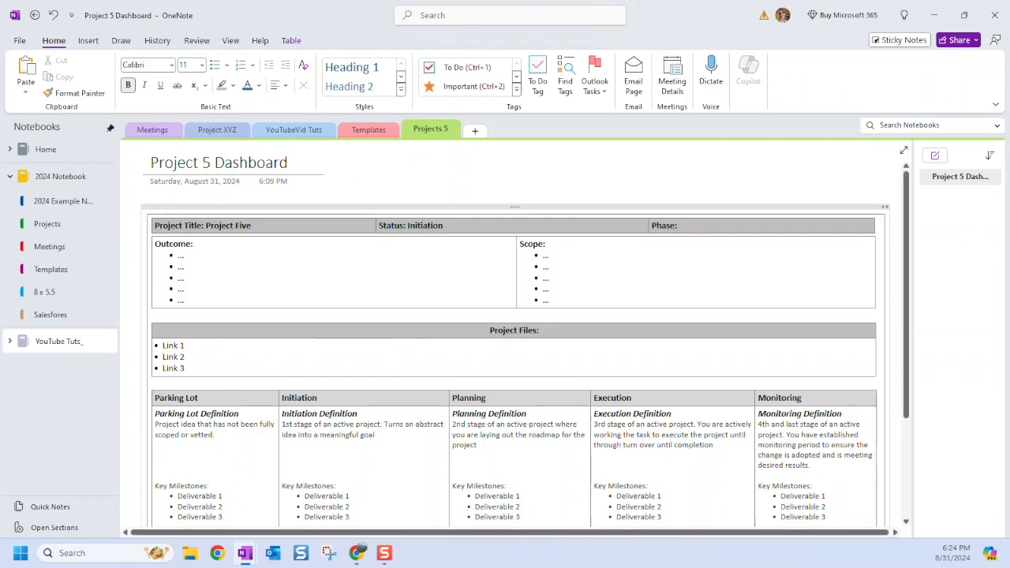
pyautogui.press('BackSpace')
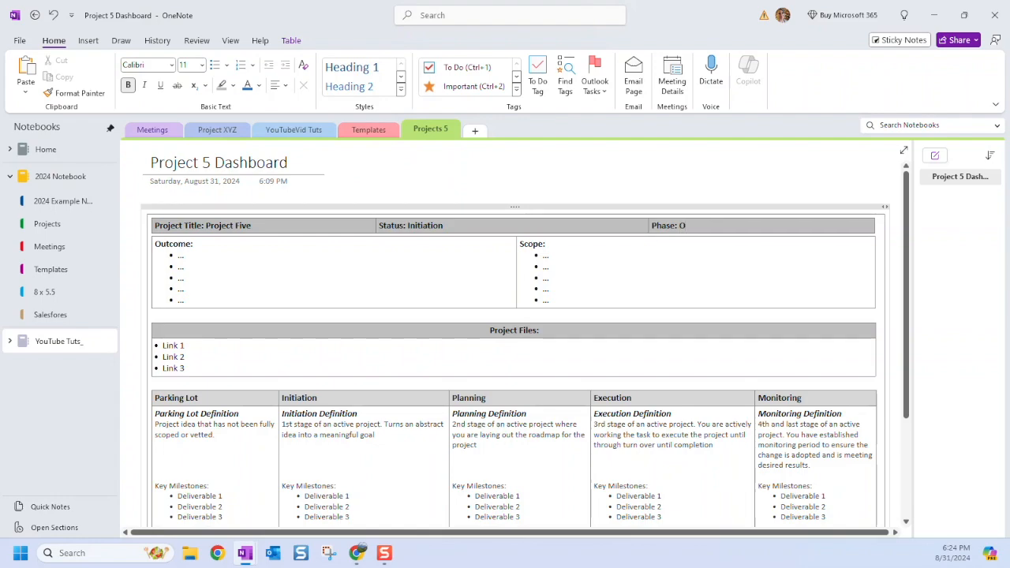
pyautogui.press('BackSpace')
pyautogui.write('i')
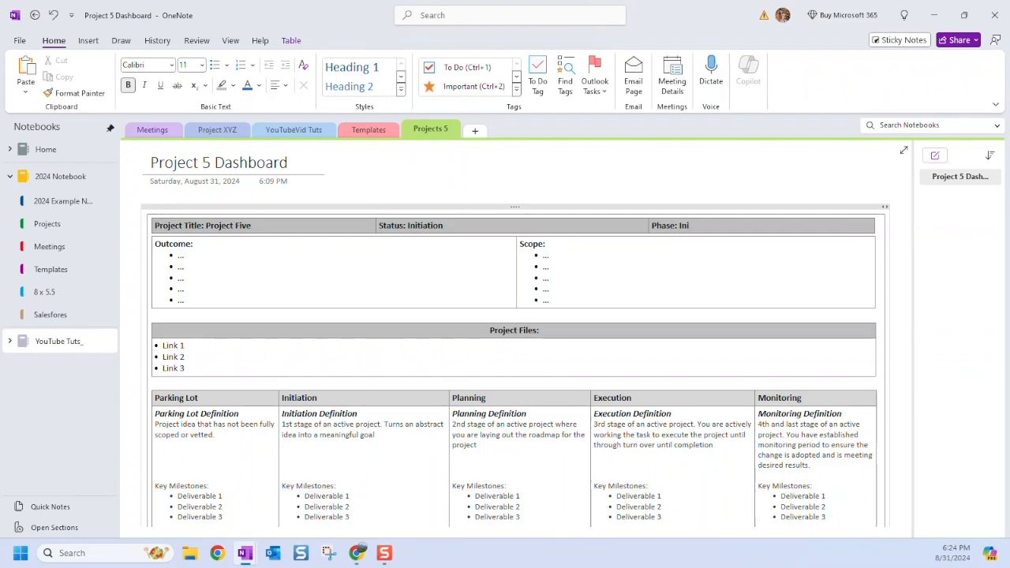
pyautogui.write('tiation')
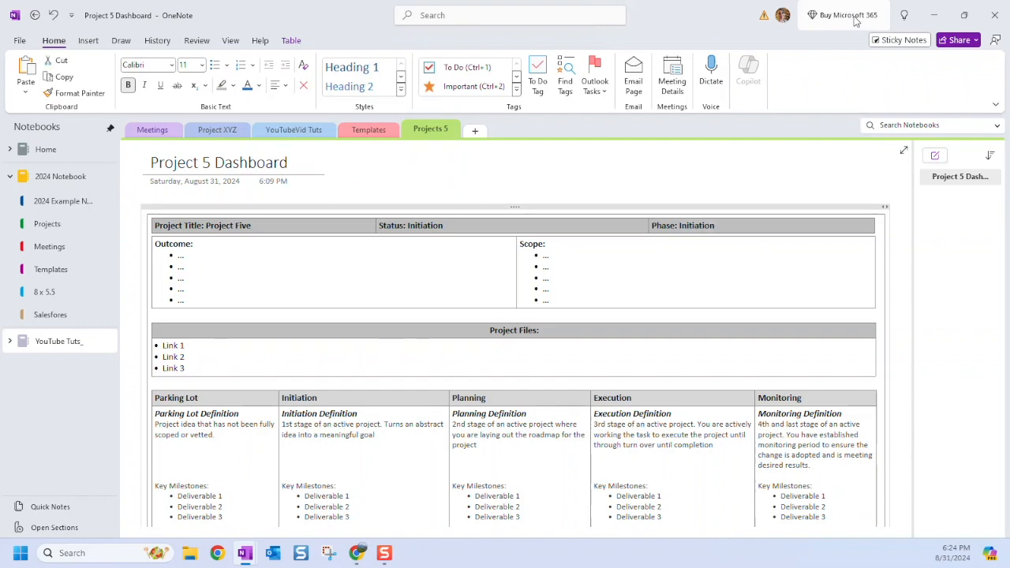
# Change the Status to non-bold On Time, undoing an accidental paste over Project Five.
pyautogui.doubleClick(421, 226)
pyautogui.write('On Time')
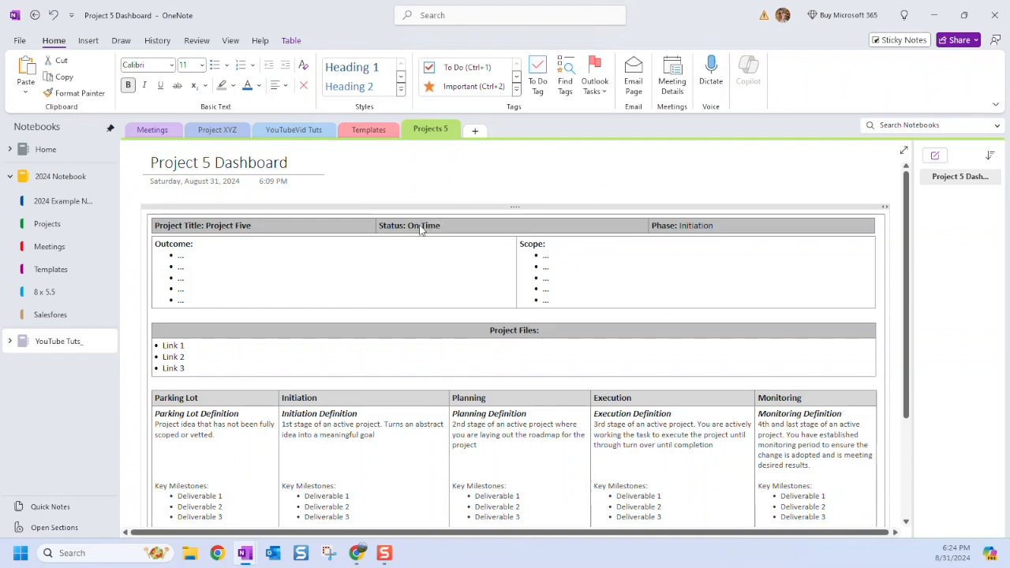
pyautogui.hotkey('ctrl', 'b')
pyautogui.moveTo(212, 225); pyautogui.dragTo(206, 226)
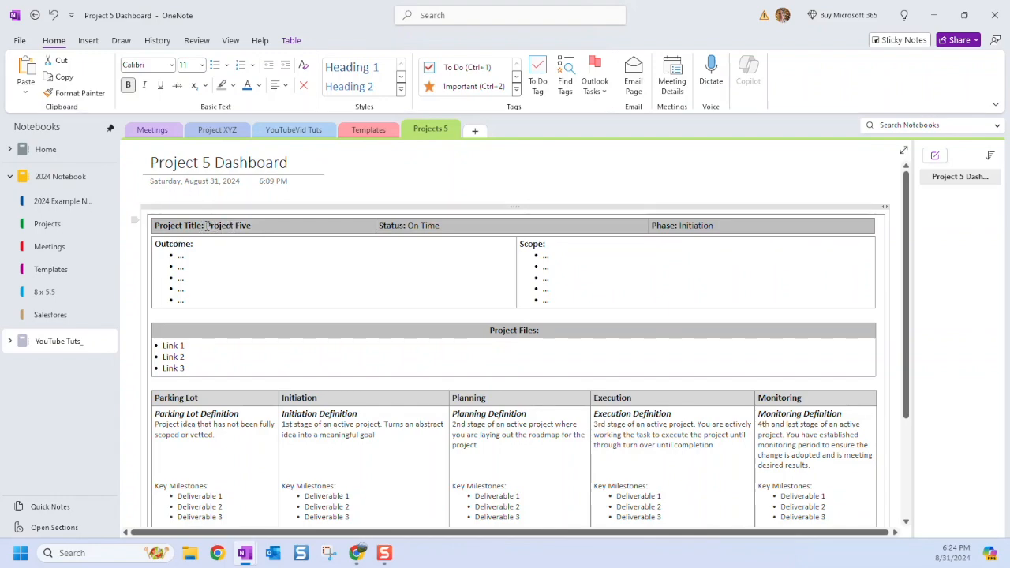
pyautogui.hotkey('ctrl', 'v')
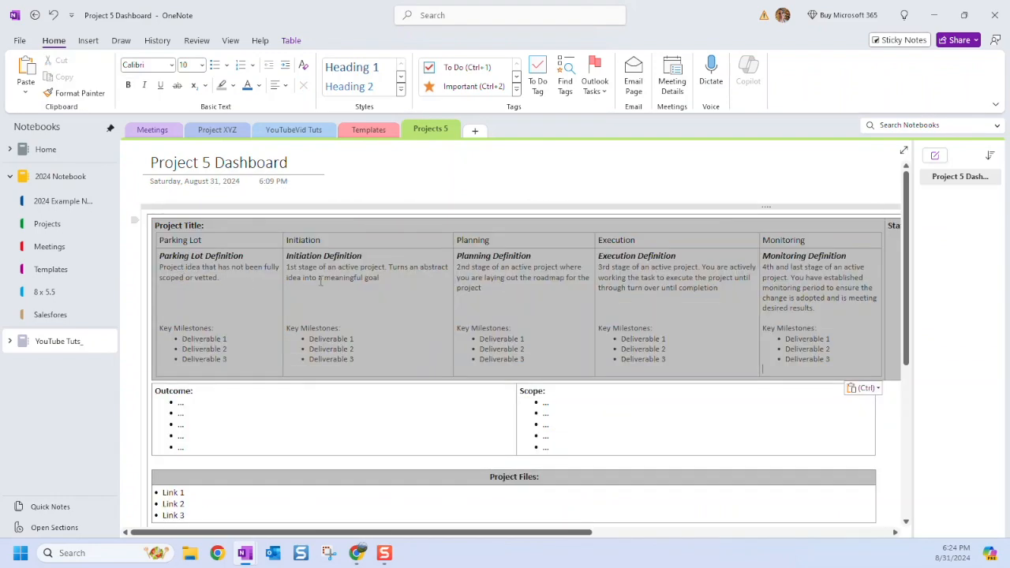
pyautogui.hotkey('ctrl', 'z')
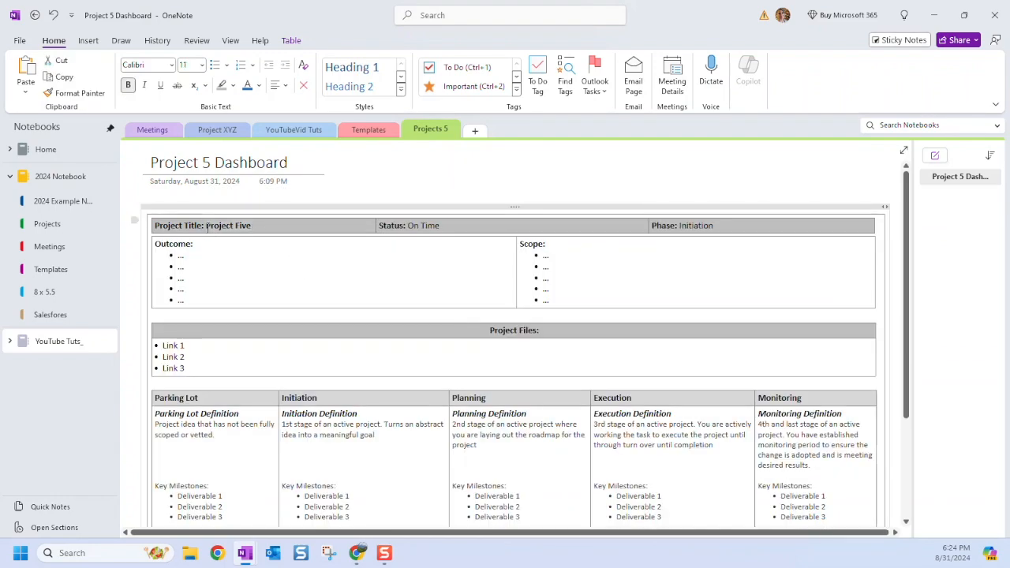
pyautogui.click(225, 277)
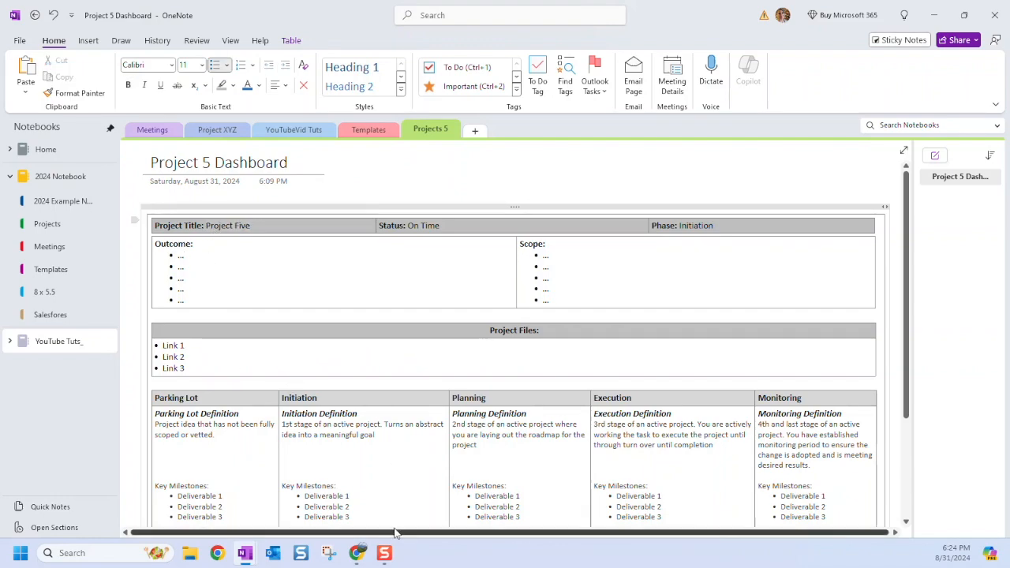
pyautogui.click(358, 555)
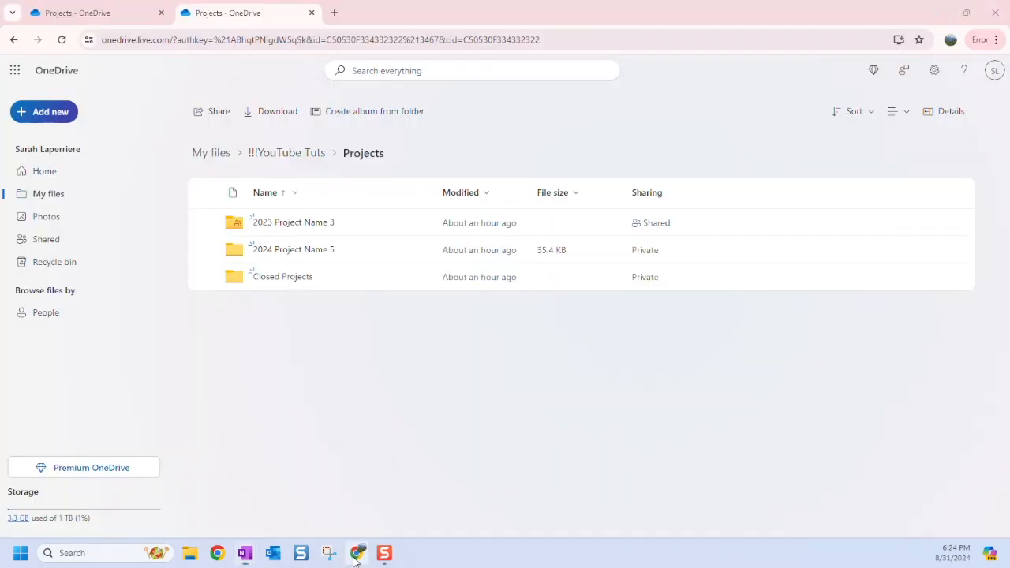
# Copy a shareable edit link to the 2024 Project Name 5 folder and return to the dashboard.
pyautogui.click(435, 260)
pyautogui.click(426, 251)
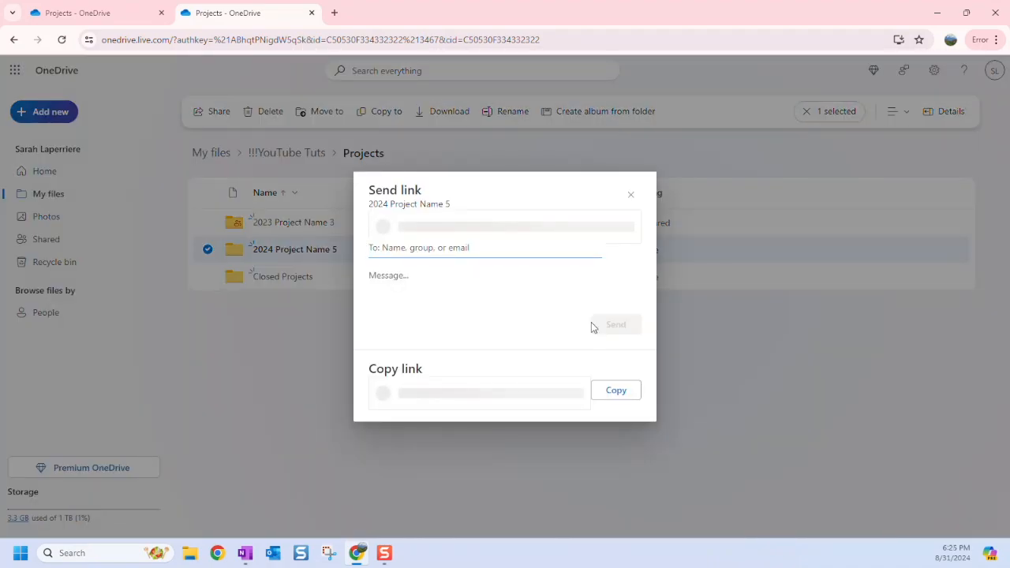
pyautogui.click(614, 393)
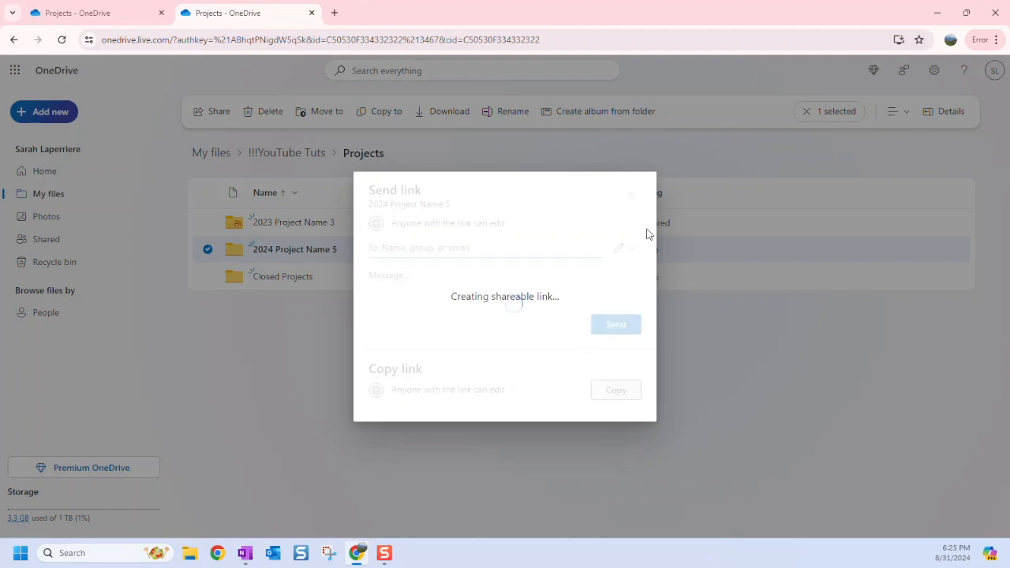
pyautogui.click(245, 553)
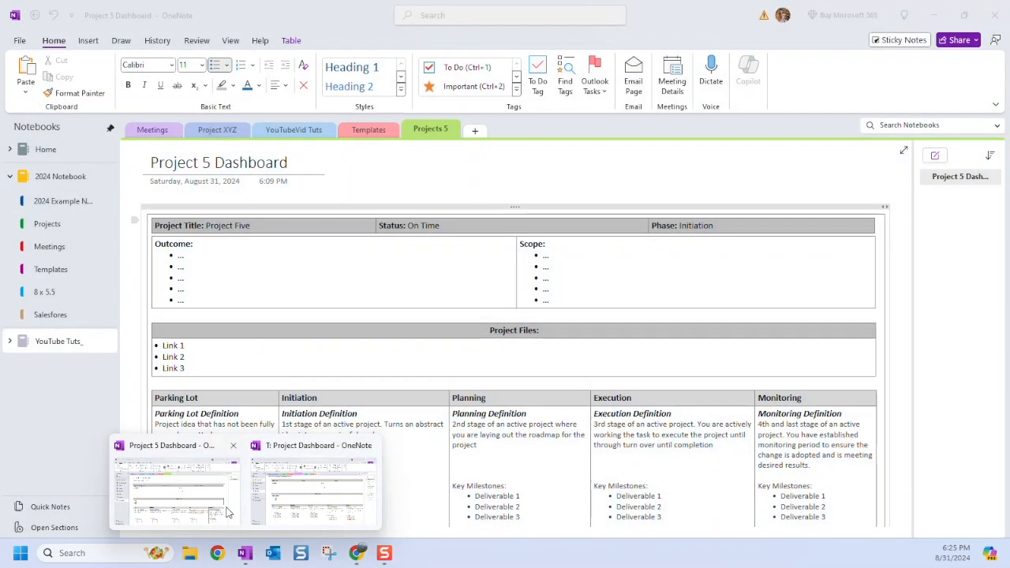
pyautogui.click(198, 497)
# Replace Link 1 with the 2024 Project Name 5 folder link, deleting its From line and restoring the bullet.
pyautogui.moveTo(186, 346); pyautogui.dragTo(158, 346)
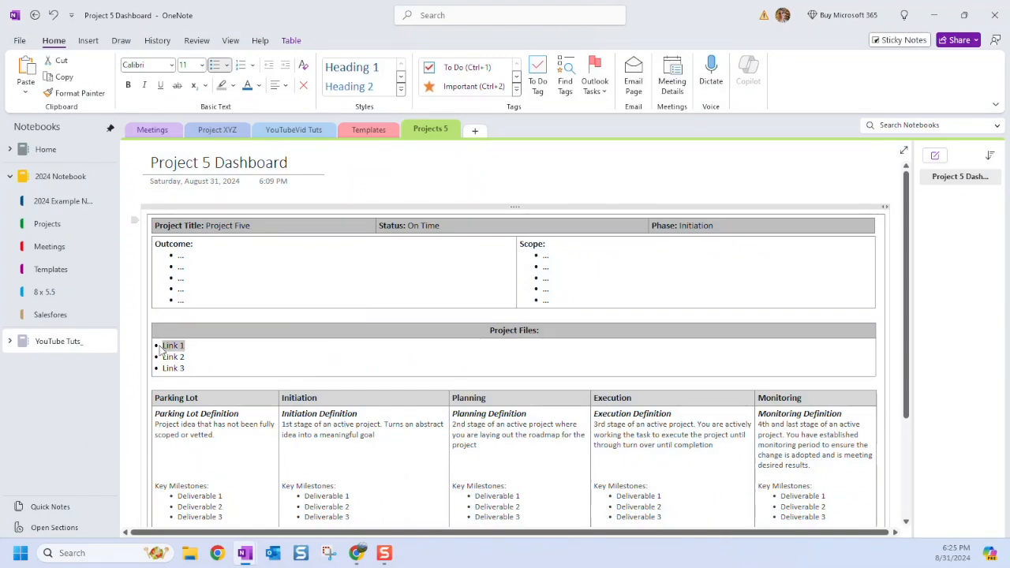
pyautogui.hotkey('ctrl', 'v')
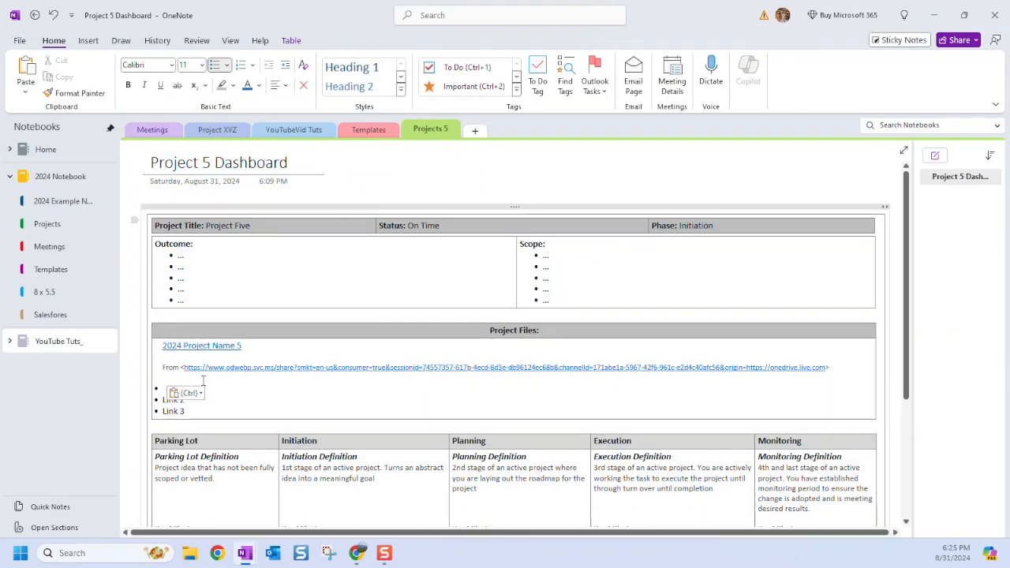
pyautogui.tripleClick(161, 367)
pyautogui.press('BackSpace')
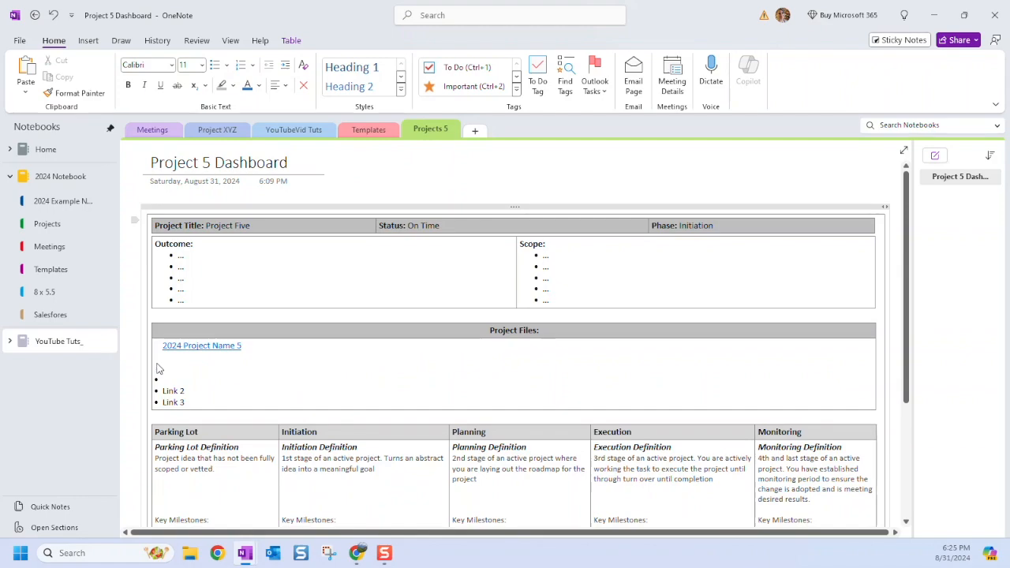
pyautogui.press('BackSpace')
pyautogui.click(159, 349)
pyautogui.click(215, 66)
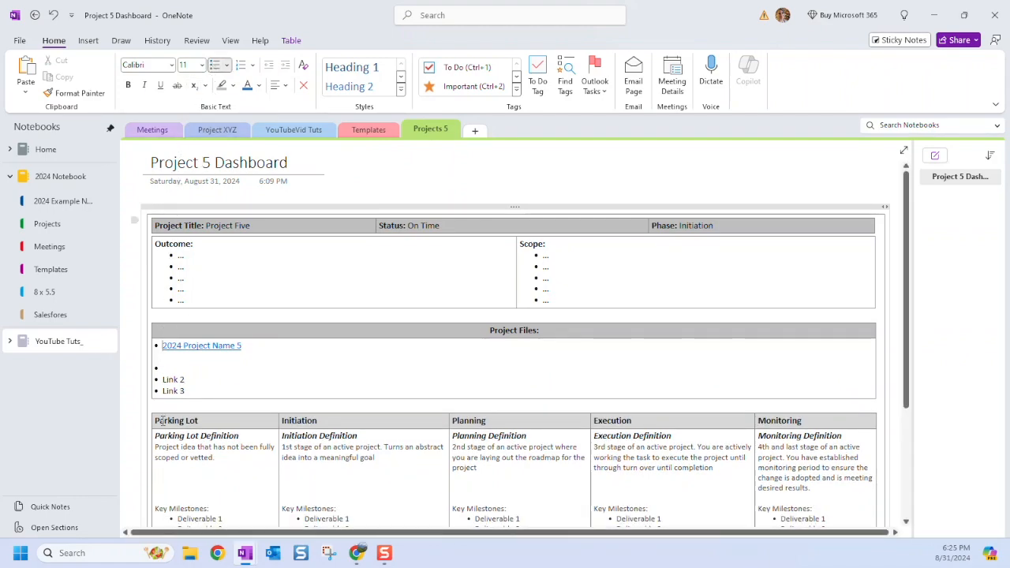
pyautogui.click(180, 358)
pyautogui.press('BackSpace')
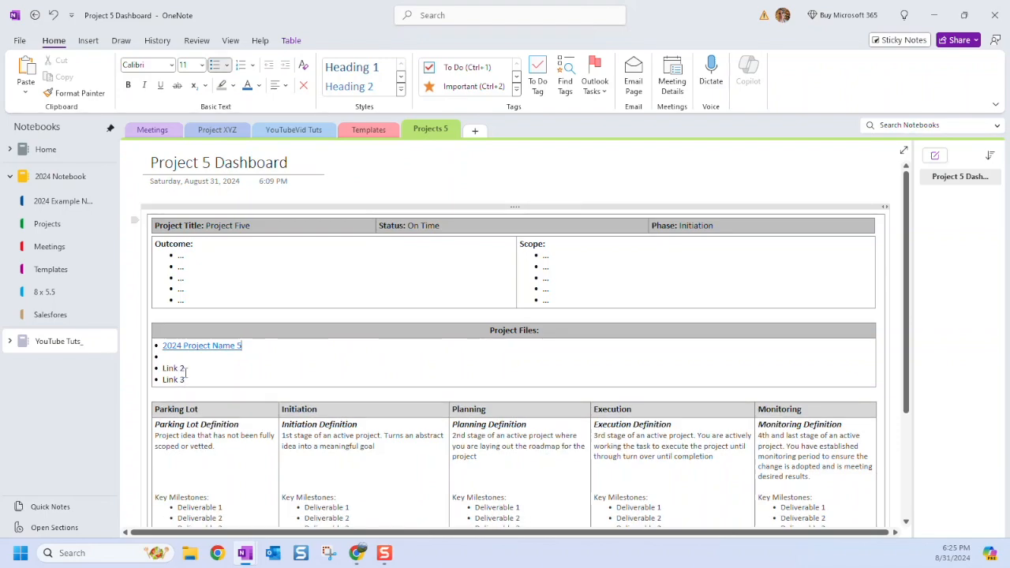
pyautogui.moveTo(188, 367); pyautogui.dragTo(161, 368)
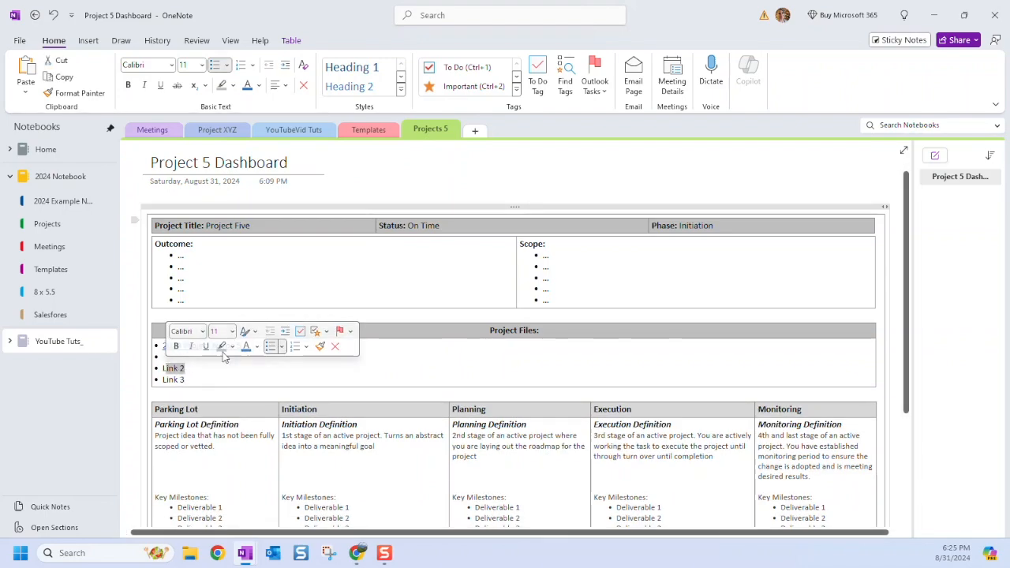
# Open the 2024 Project Name 5 folder and copy a share link to Jun Project Five SCo. Update.pptx.
pyautogui.moveTo(357, 552)
pyautogui.click(355, 493)
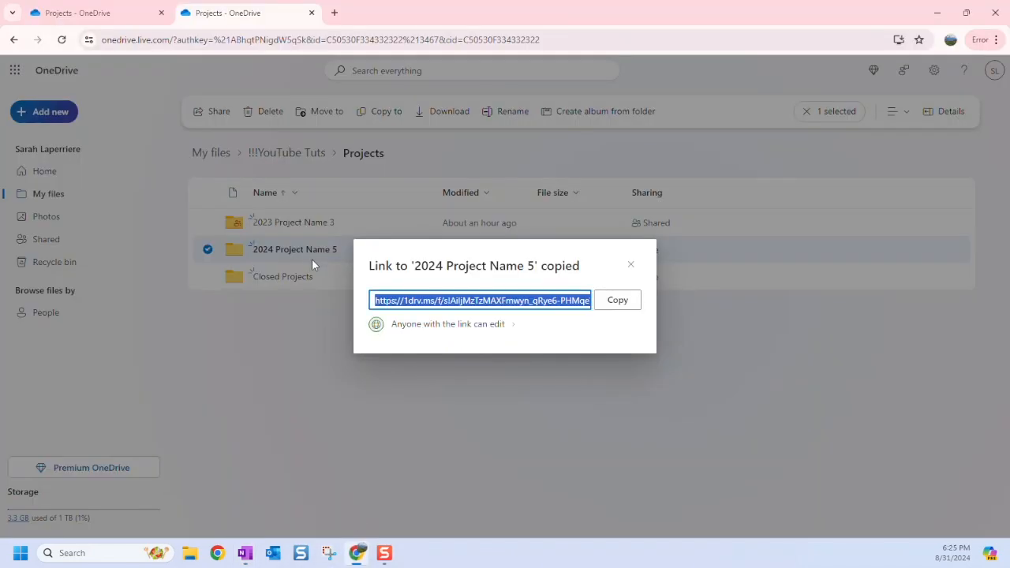
pyautogui.click(630, 264)
pyautogui.click(263, 252)
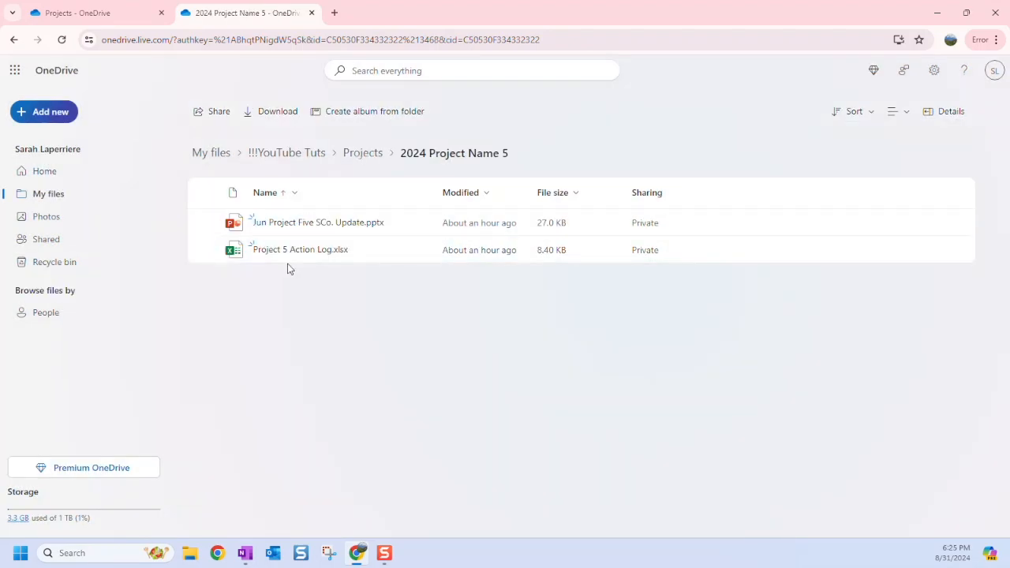
pyautogui.click(424, 224)
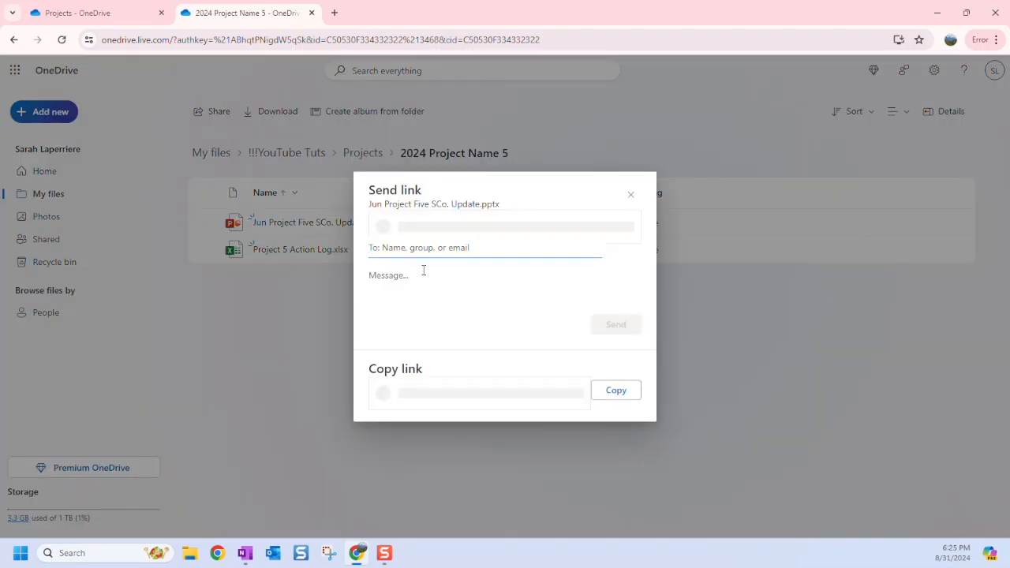
pyautogui.click(613, 368)
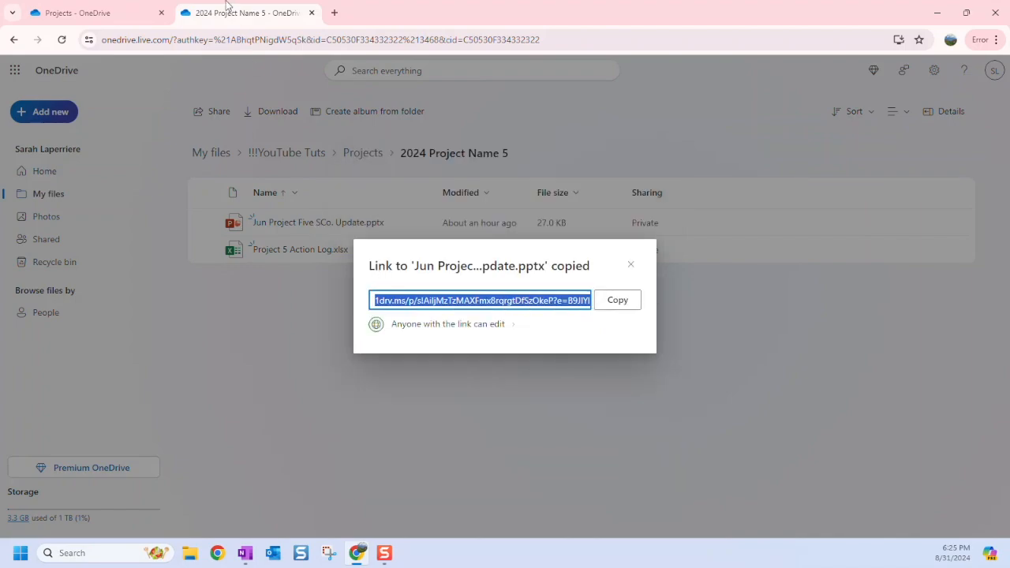
# Test the pasted 2024 Project Name 5 link, close the opened tab, and return to the dashboard.
pyautogui.click(245, 552)
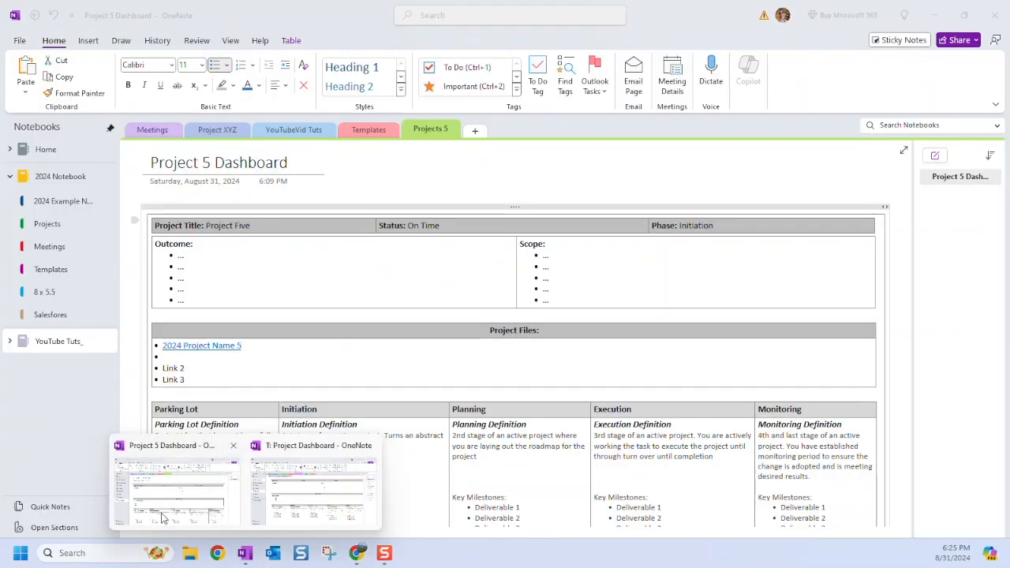
pyautogui.click(166, 517)
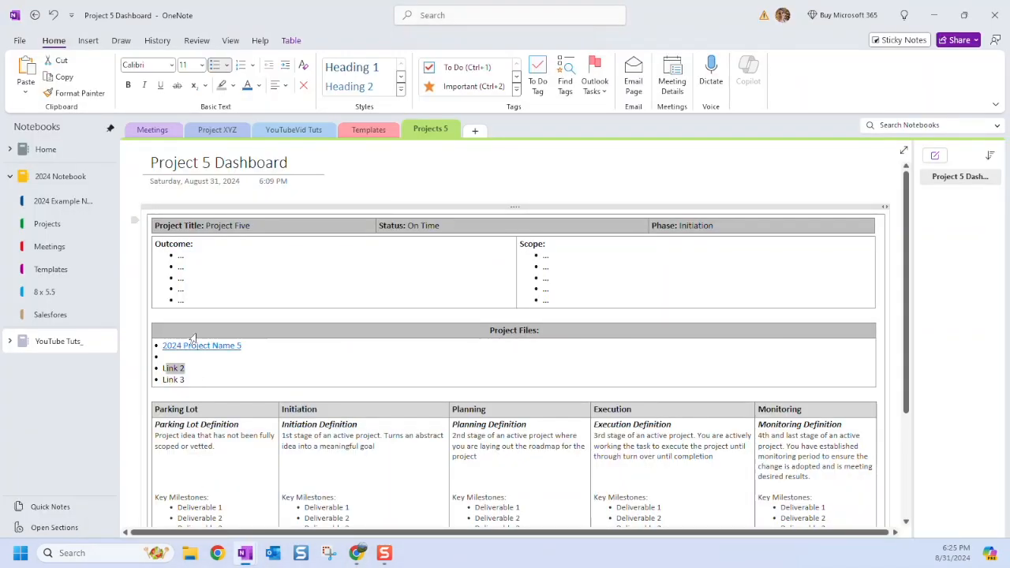
pyautogui.click(188, 347)
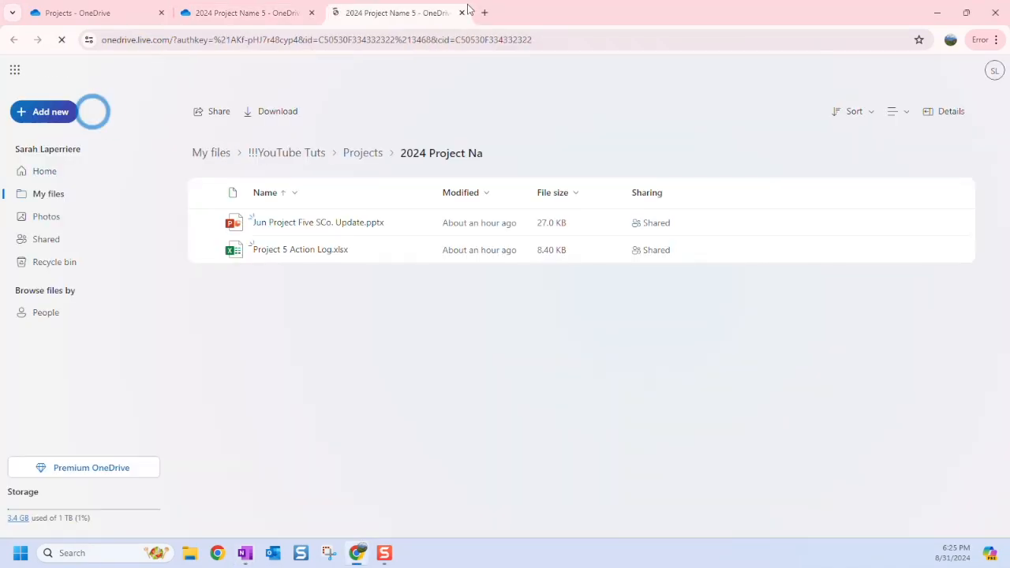
pyautogui.click(463, 13)
pyautogui.click(126, 13)
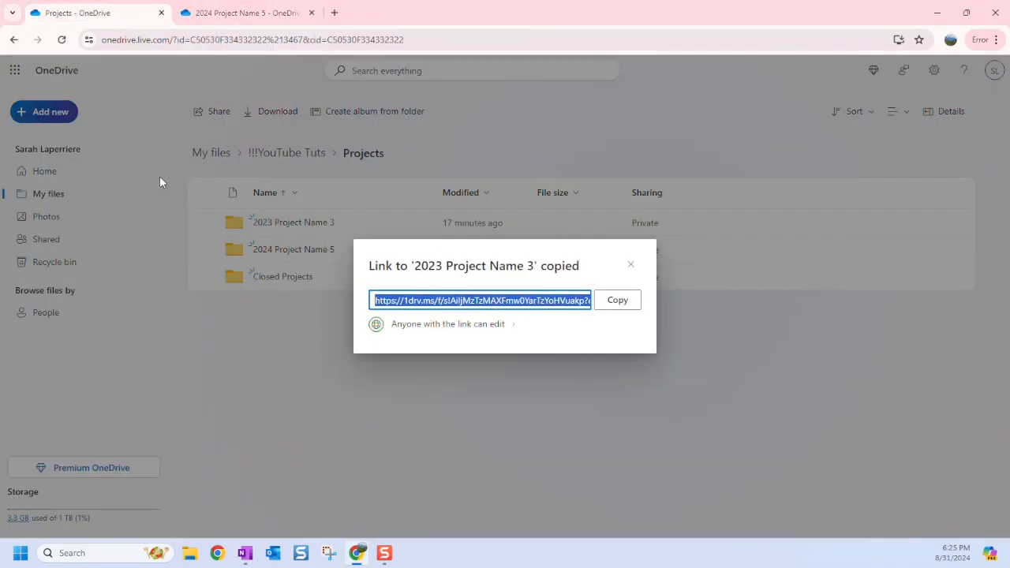
pyautogui.moveTo(245, 551)
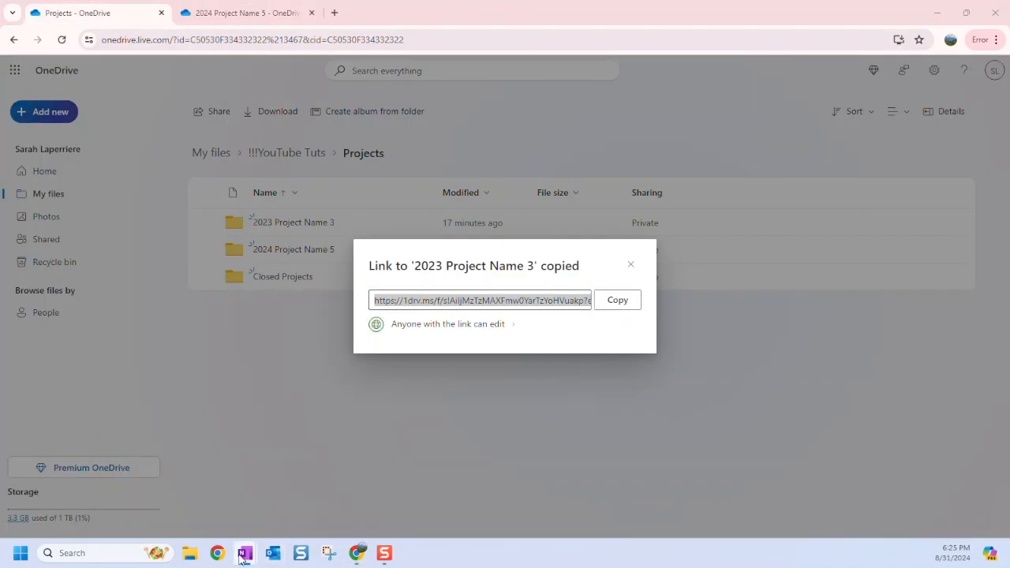
pyautogui.click(175, 490)
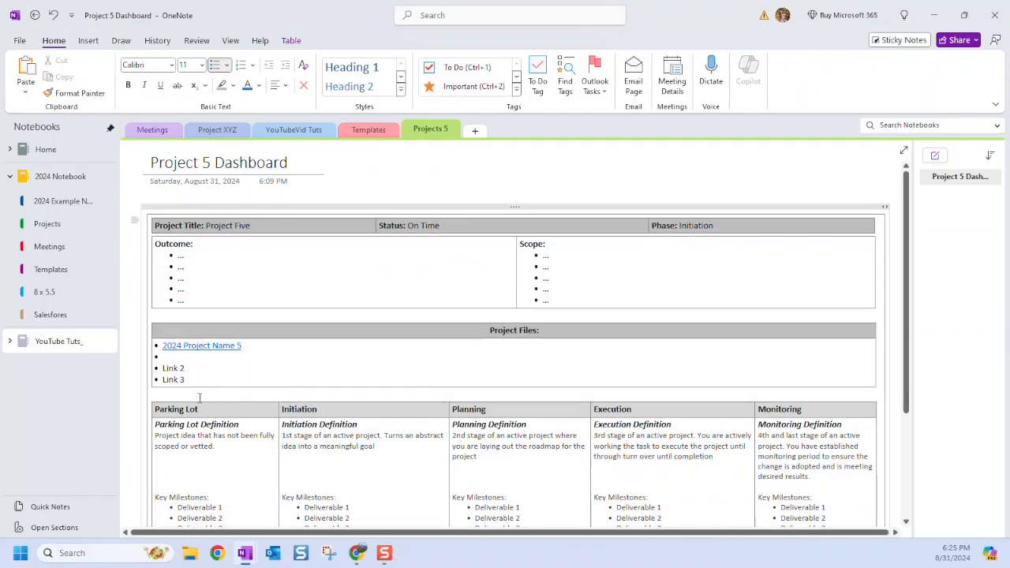
# Paste the Jun Project Five SCo. Update.pptx link on the empty bullet, deleting its From line.
pyautogui.click(174, 358)
pyautogui.hotkey('ctrl', 'v')
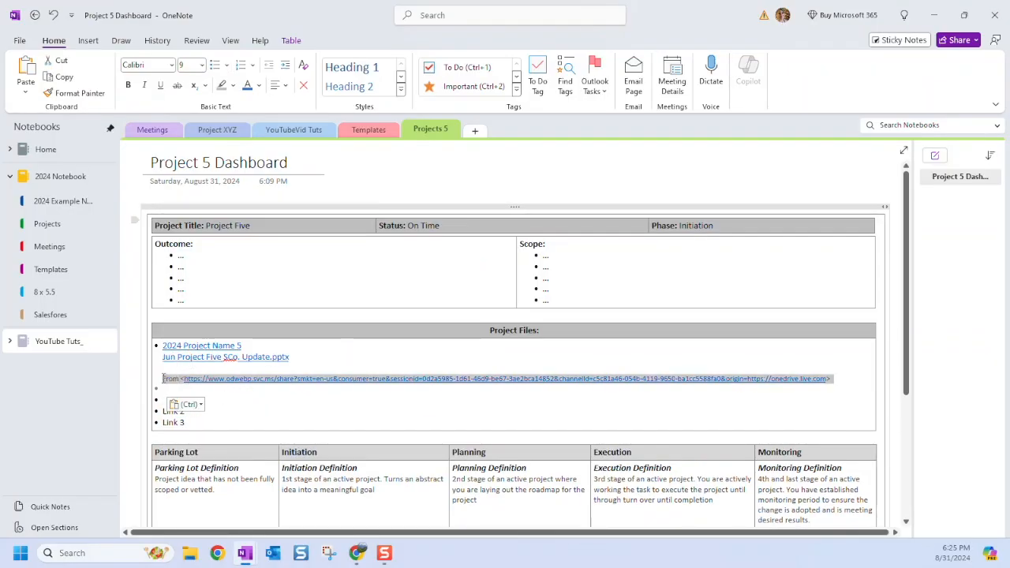
pyautogui.press('BackSpace')
pyautogui.press('BackSpace')
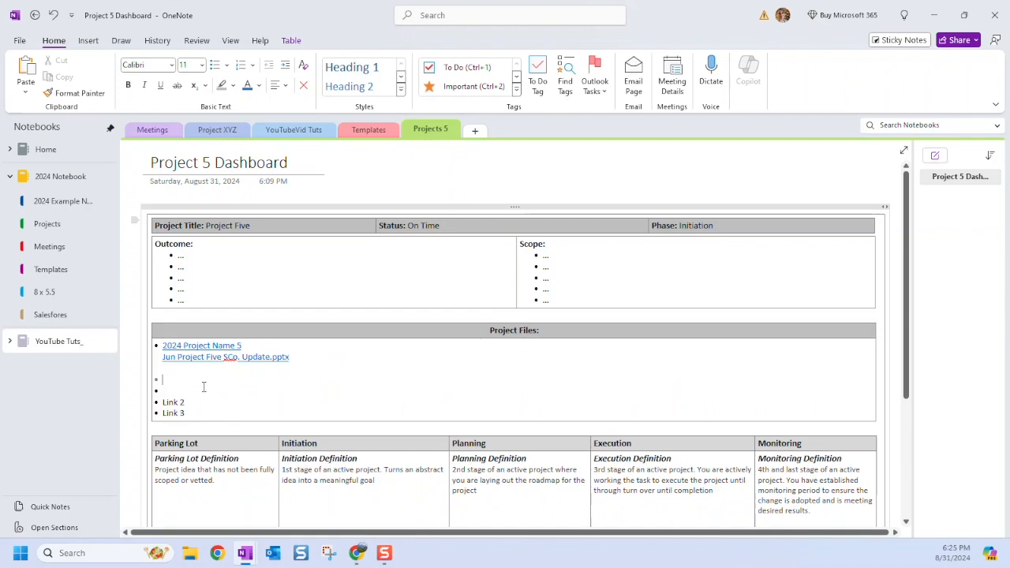
pyautogui.press('BackSpace')
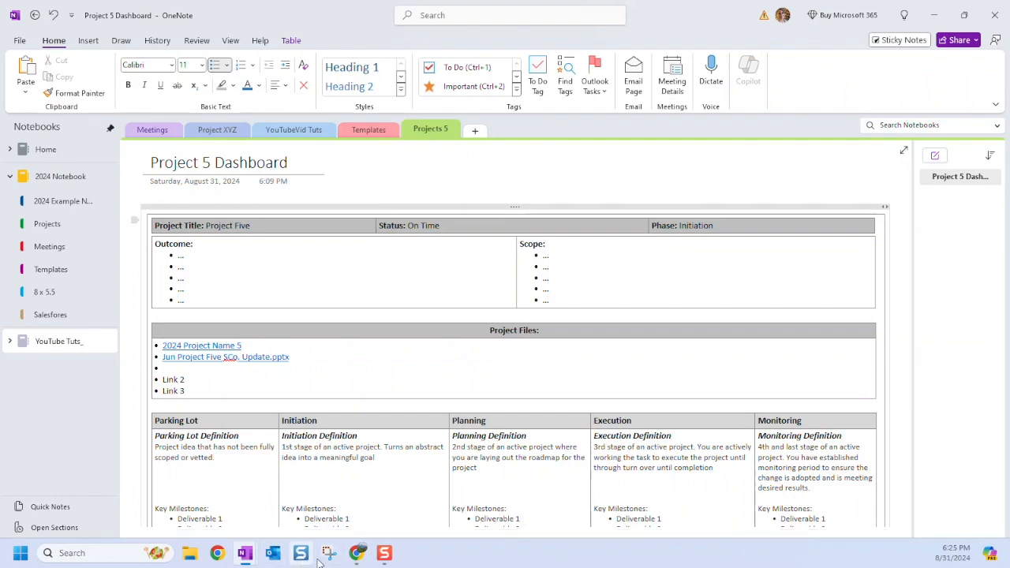
pyautogui.click(356, 556)
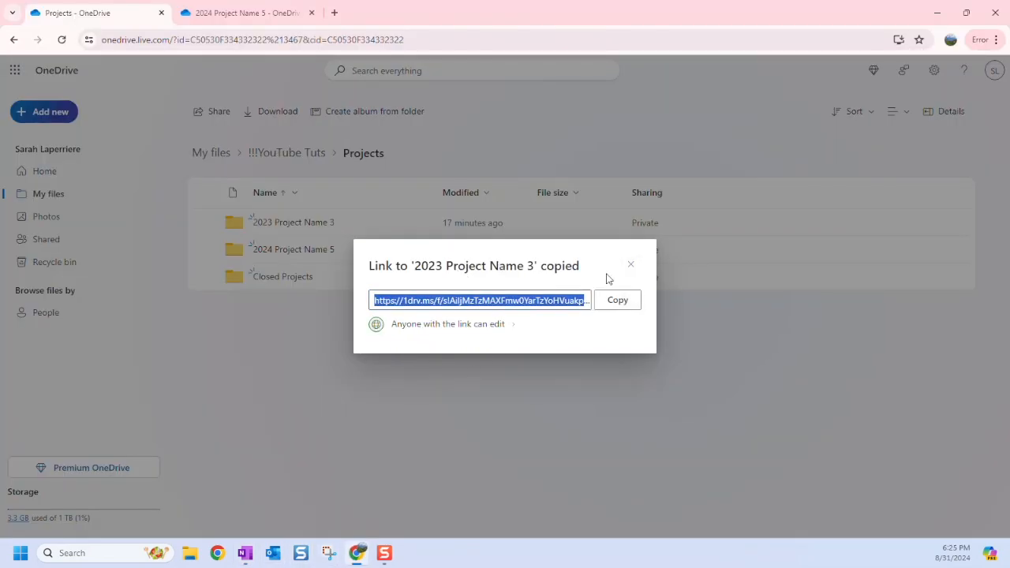
# Copy an edit link for Project 5 Action Log.xlsx from the 2024 Project Name 5 folder.
pyautogui.click(631, 265)
pyautogui.click(304, 251)
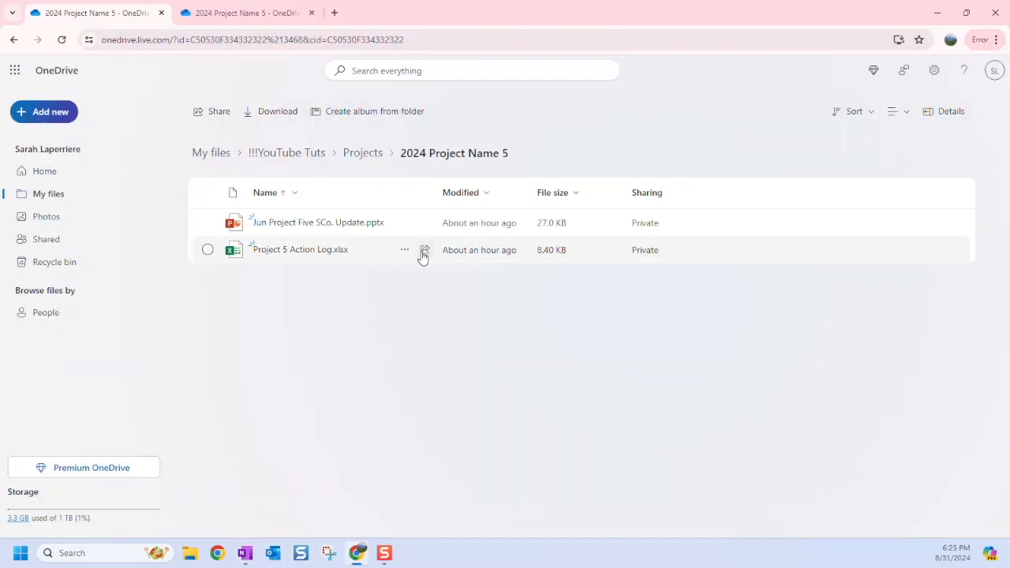
pyautogui.click(423, 253)
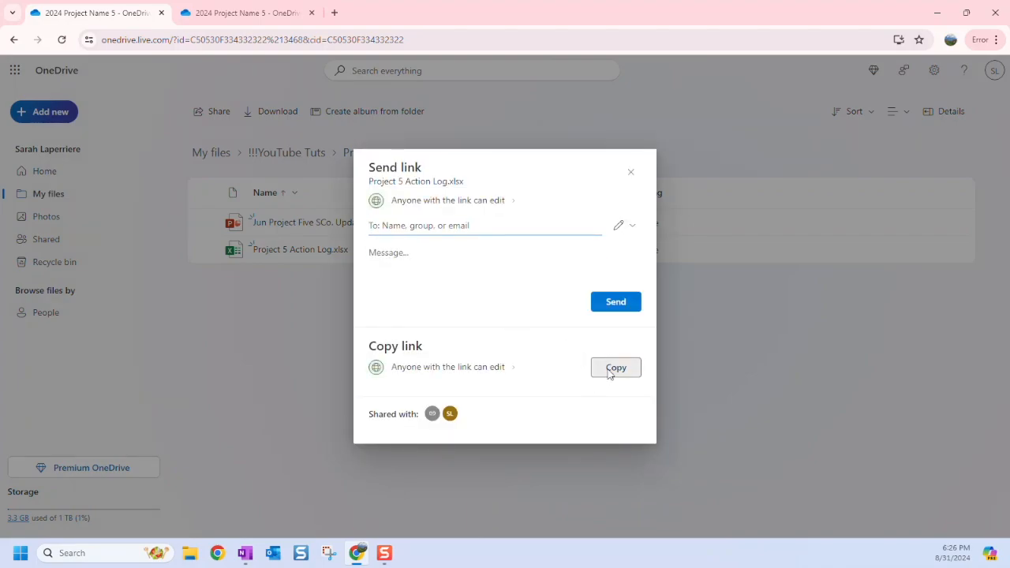
pyautogui.click(616, 368)
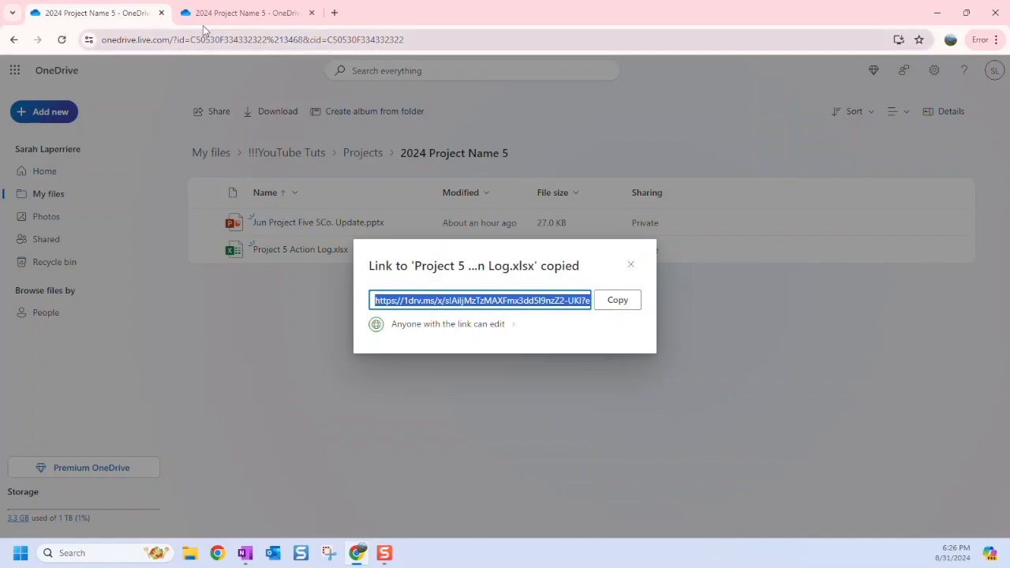
pyautogui.click(251, 557)
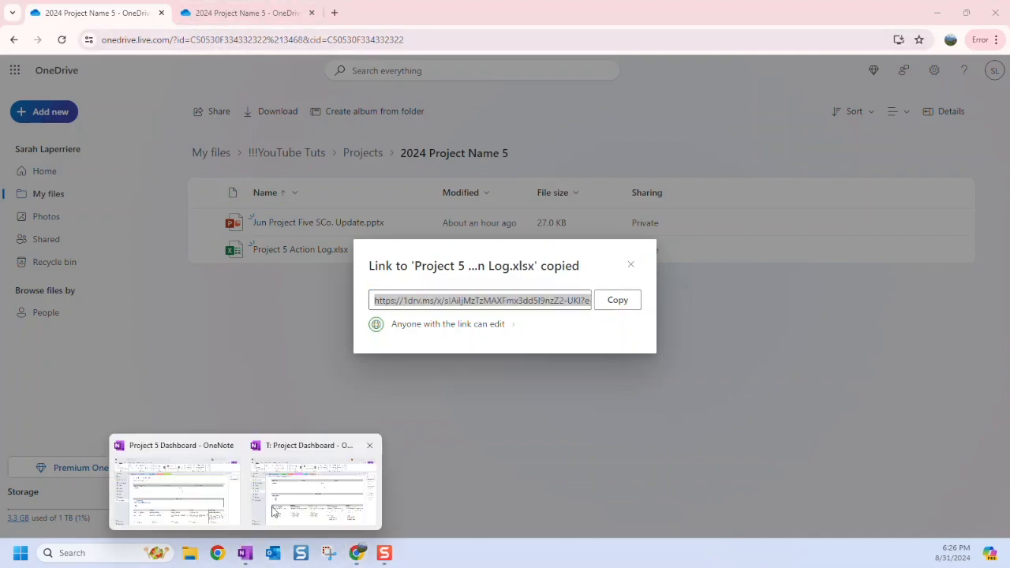
pyautogui.moveTo(237, 513)
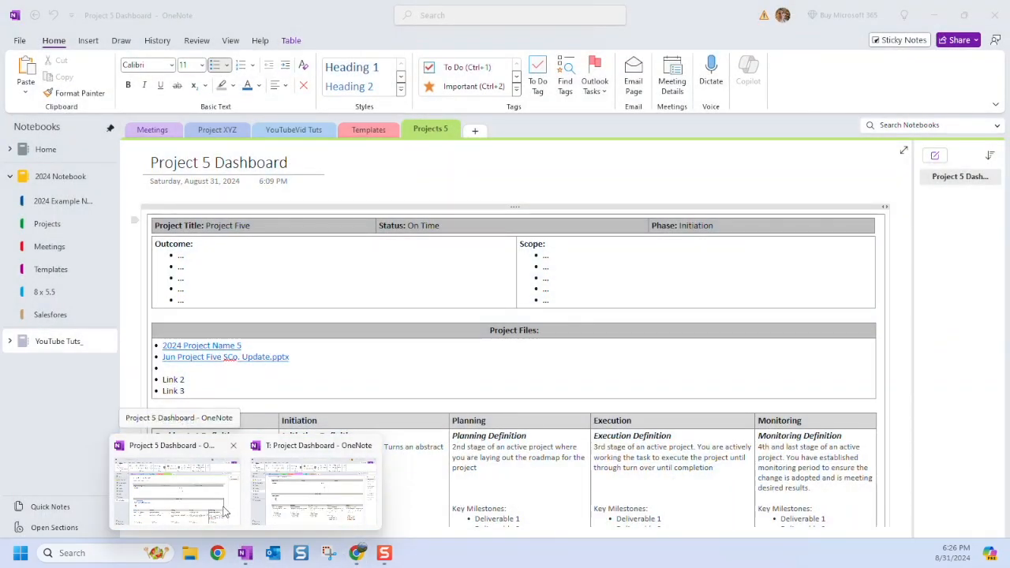
# Paste the Project 5 Action Log.xlsx link into the empty bullet, removing its source line and extra bullets.
pyautogui.click(223, 512)
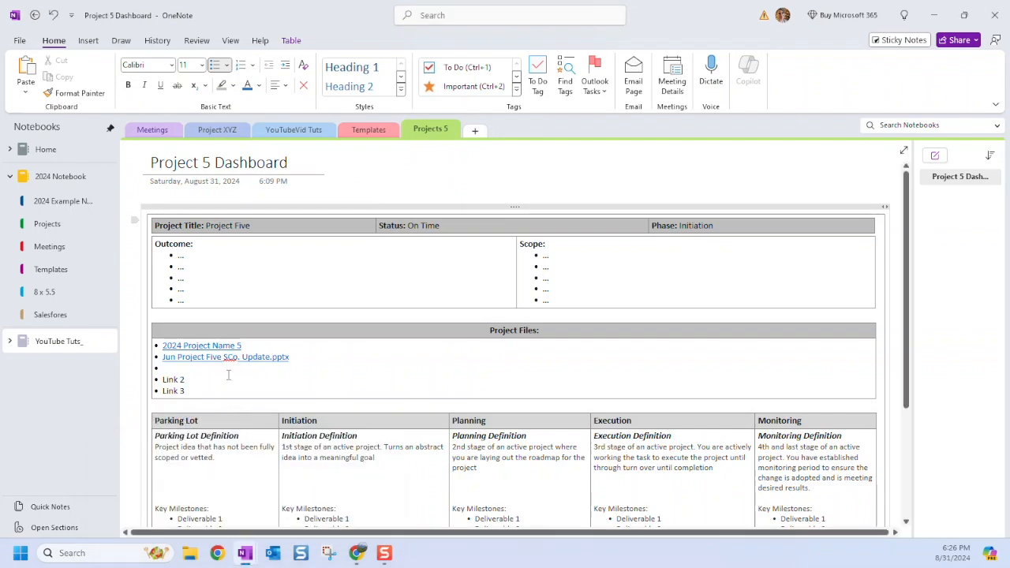
pyautogui.click(188, 374)
pyautogui.hotkey('ctrl', 'v')
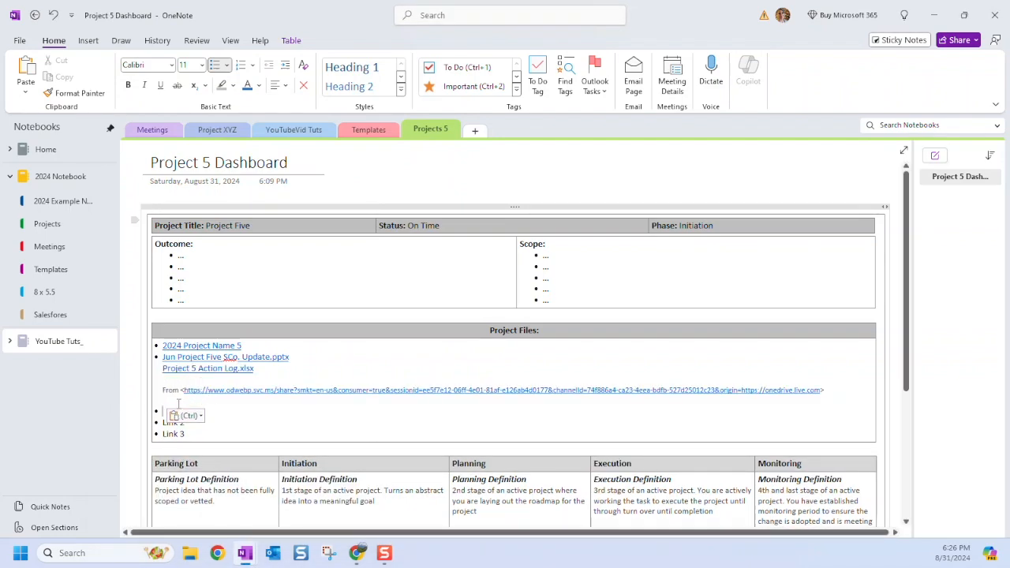
pyautogui.tripleClick(158, 388)
pyautogui.press('Delete')
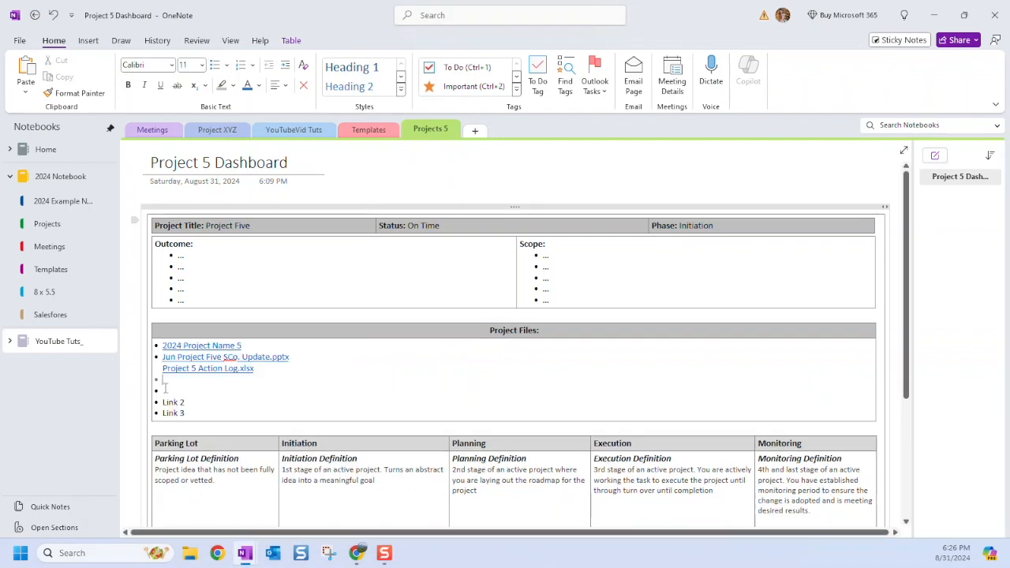
pyautogui.press('Delete')
pyautogui.press('Delete')
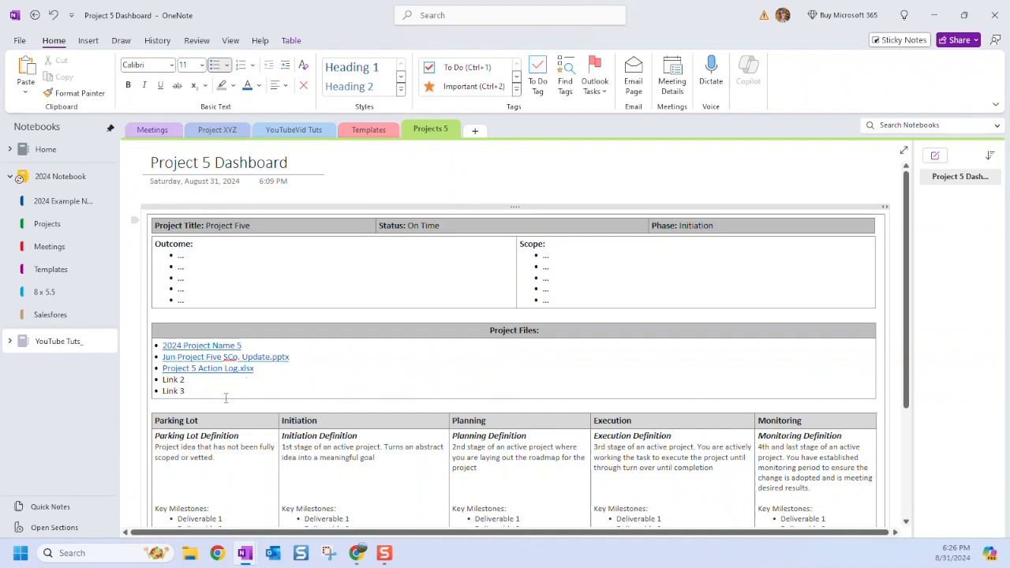
# Add a new blank page to the Projects 5 section.
pyautogui.scroll(-3, 264, 405)
pyautogui.scroll(3, 269, 418)
pyautogui.scroll(-6, 277, 481)
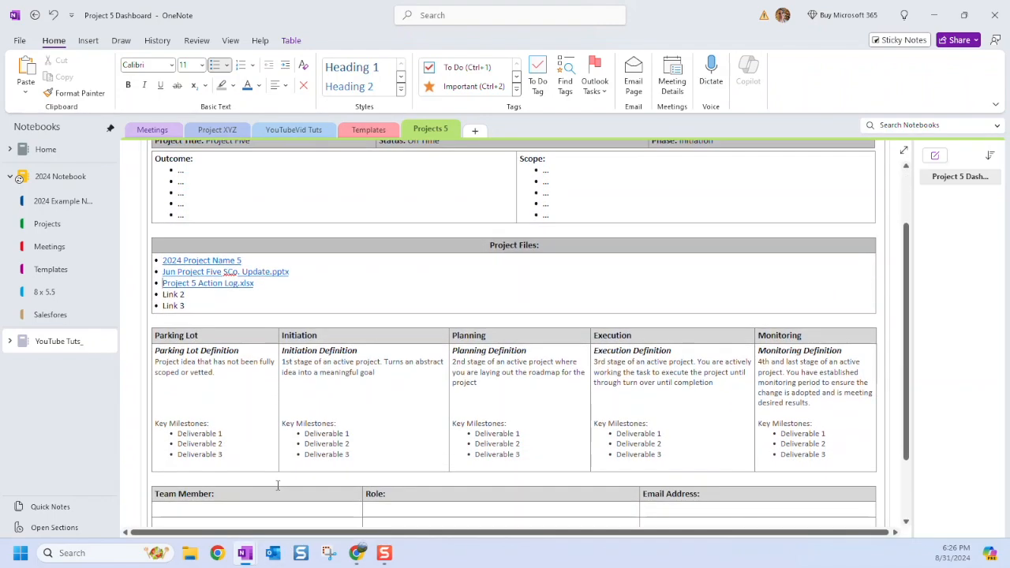
pyautogui.scroll(4, 300, 483)
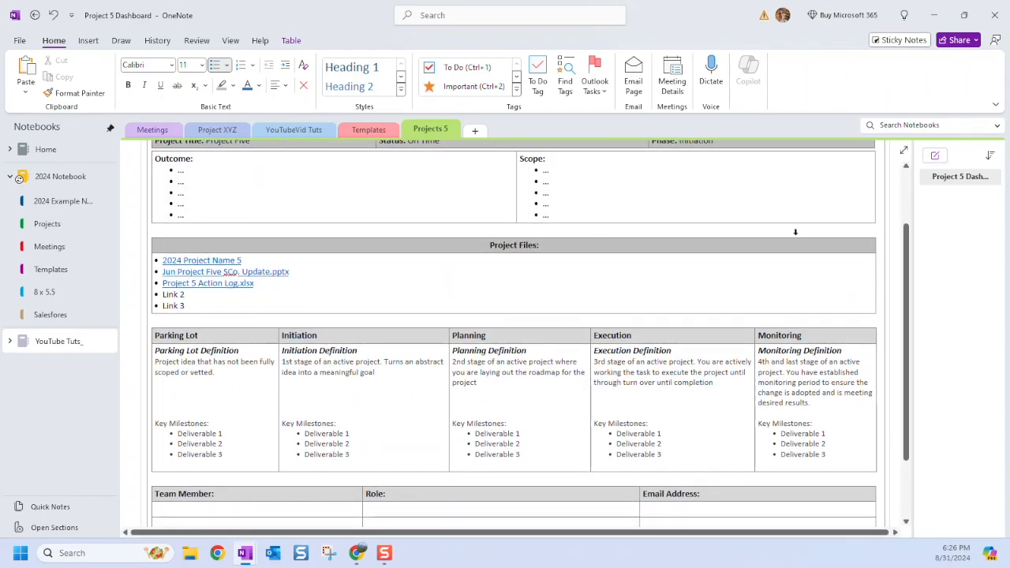
pyautogui.click(936, 155)
# Copy the T: Meeting Notes template page from Templates into Projects 5.
pyautogui.click(369, 130)
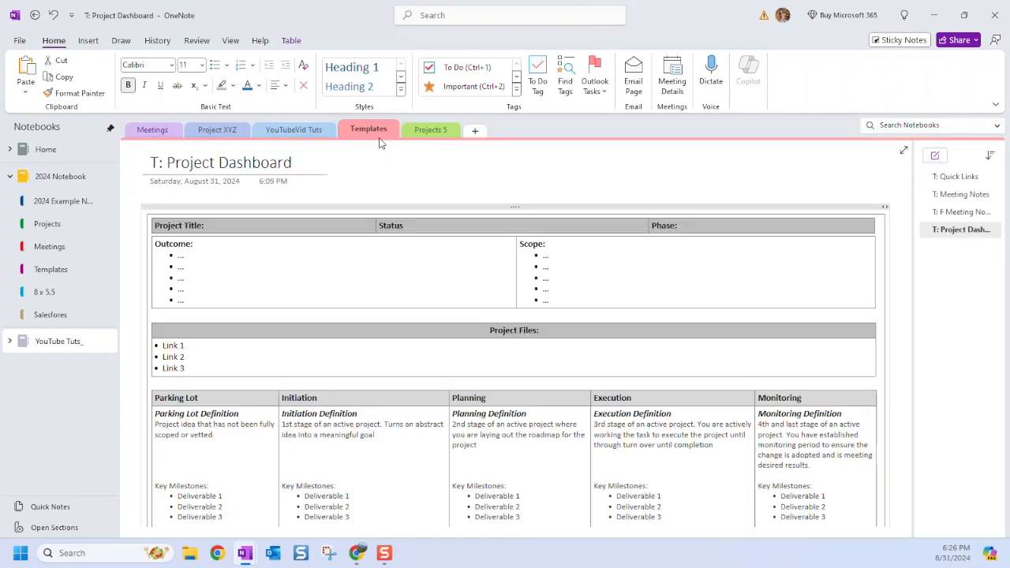
pyautogui.click(953, 214)
pyautogui.click(953, 195)
pyautogui.rightClick(950, 196)
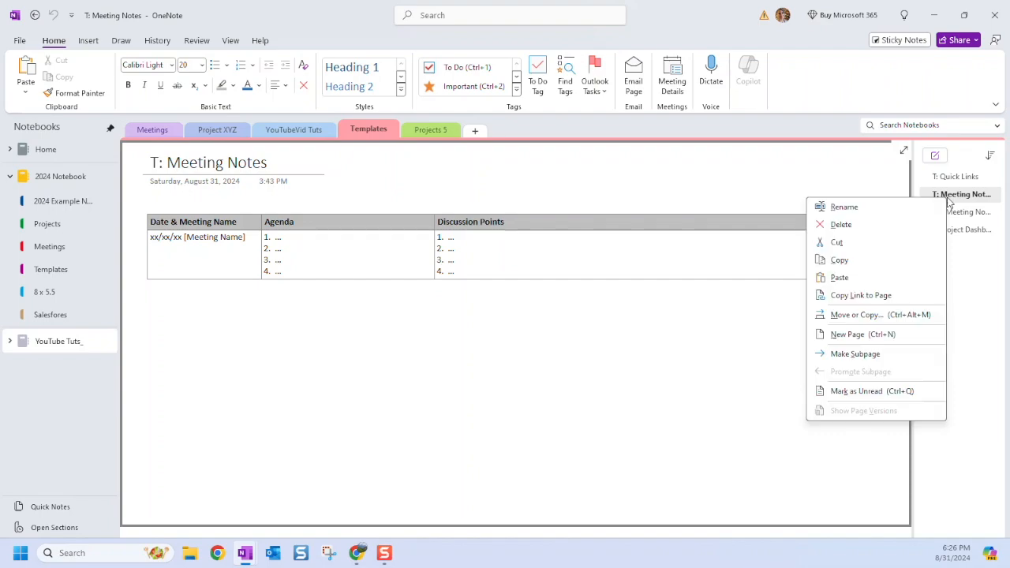
pyautogui.click(859, 315)
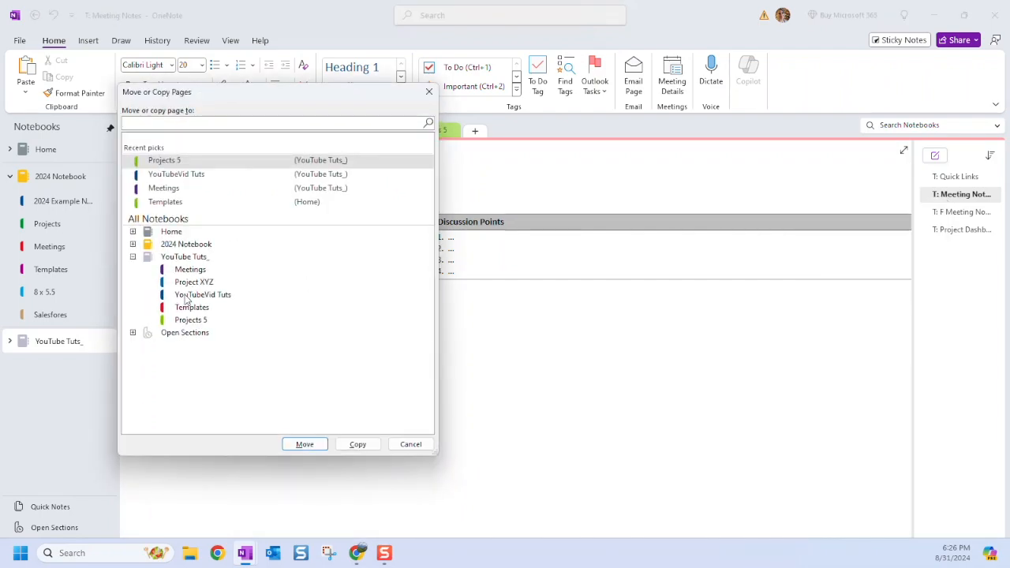
pyautogui.click(190, 322)
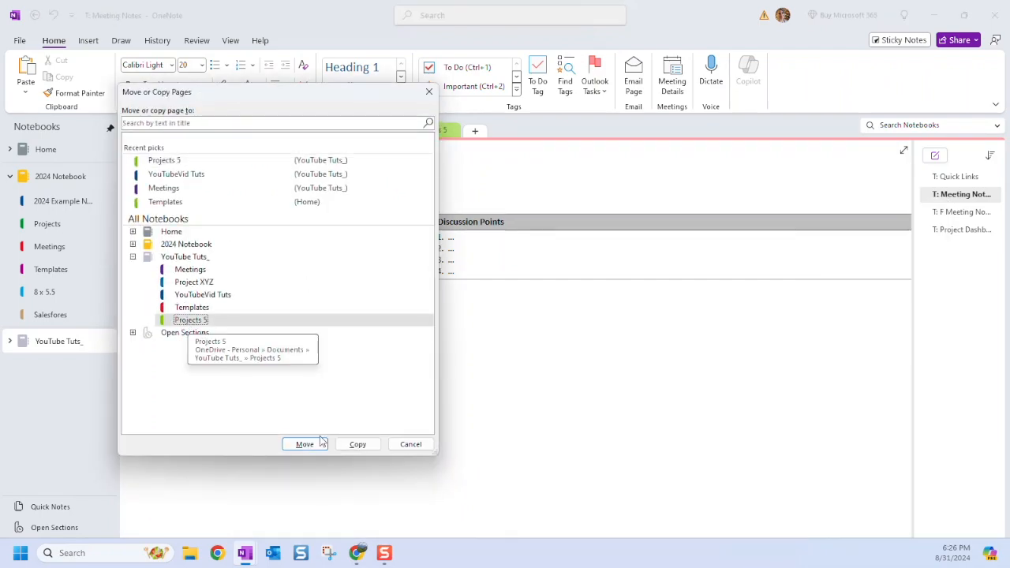
pyautogui.click(357, 446)
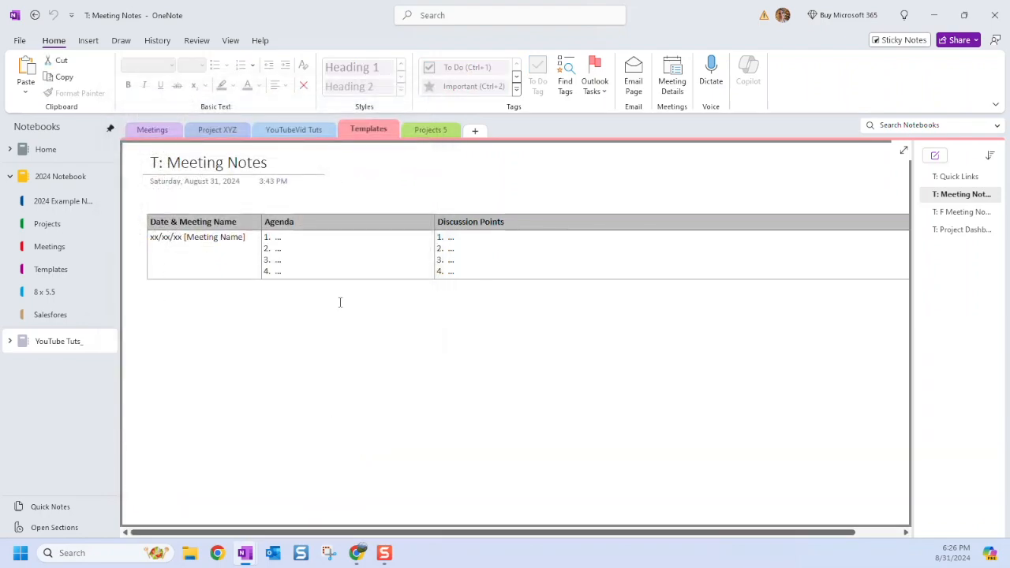
# Delete the Untitled page and make T: Meeting Notes a subpage under Project 5 Dashboard.
pyautogui.click(412, 132)
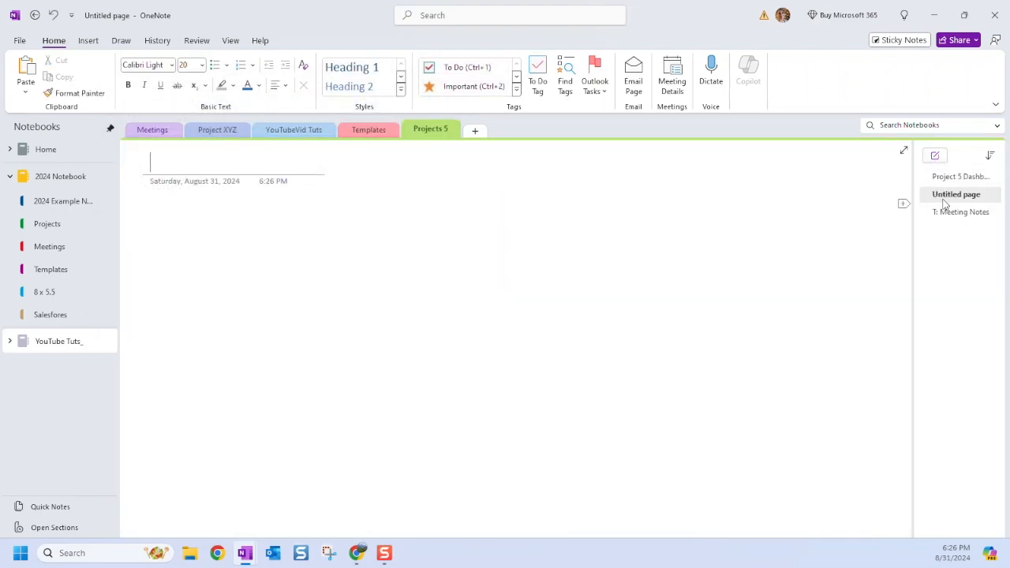
pyautogui.moveTo(965, 176)
pyautogui.mouseDown()
pyautogui.moveTo(968, 205)
pyautogui.moveTo(966, 184)
pyautogui.mouseUp()
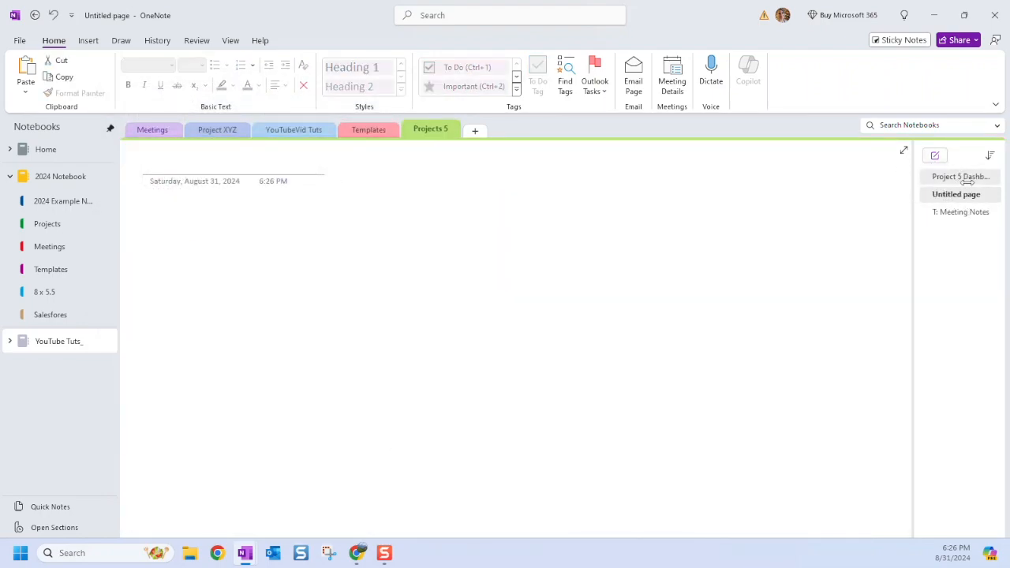
pyautogui.click(963, 197)
pyautogui.rightClick(960, 197)
pyautogui.click(921, 228)
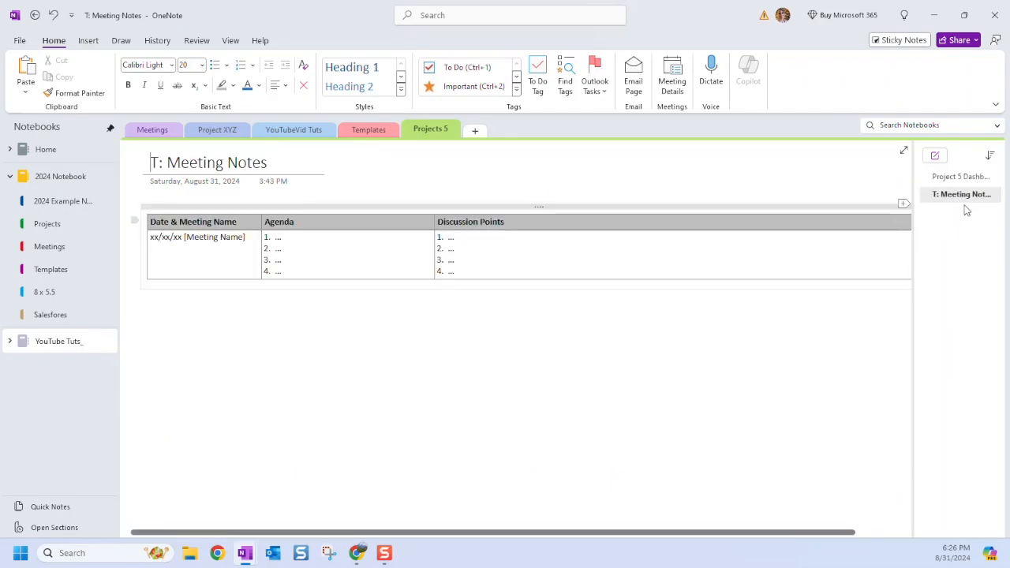
pyautogui.rightClick(970, 195)
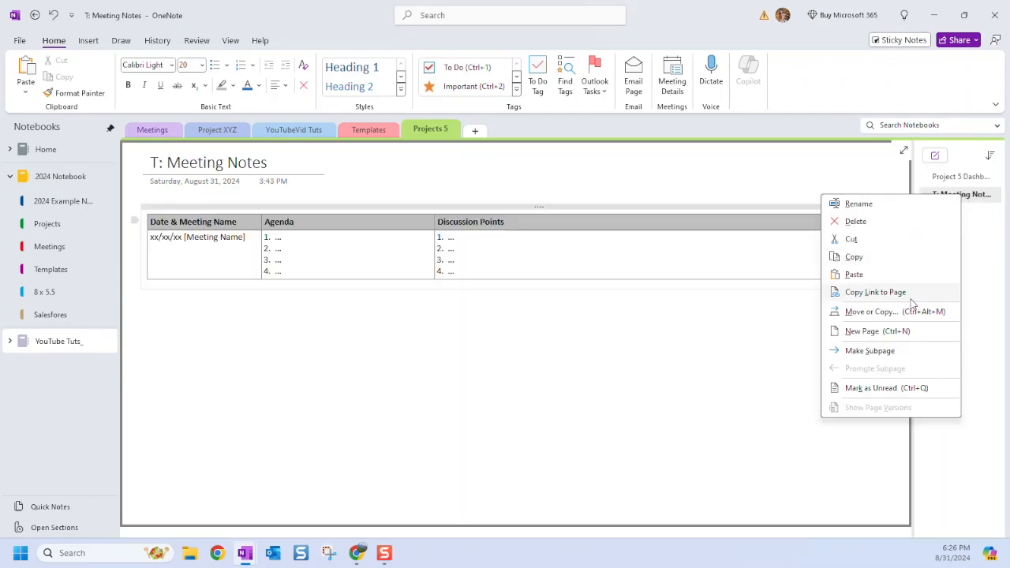
pyautogui.click(869, 350)
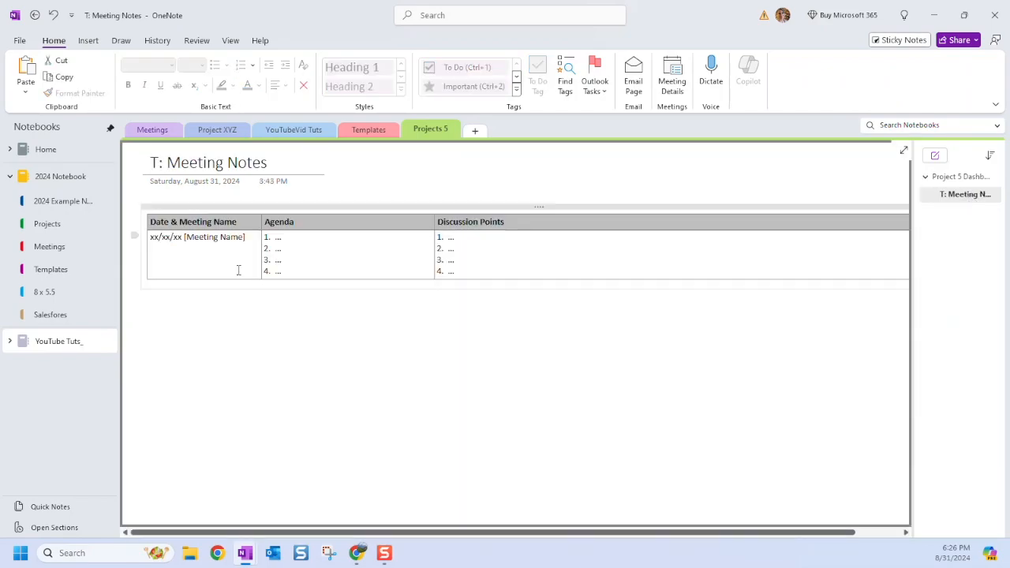
pyautogui.click(939, 178)
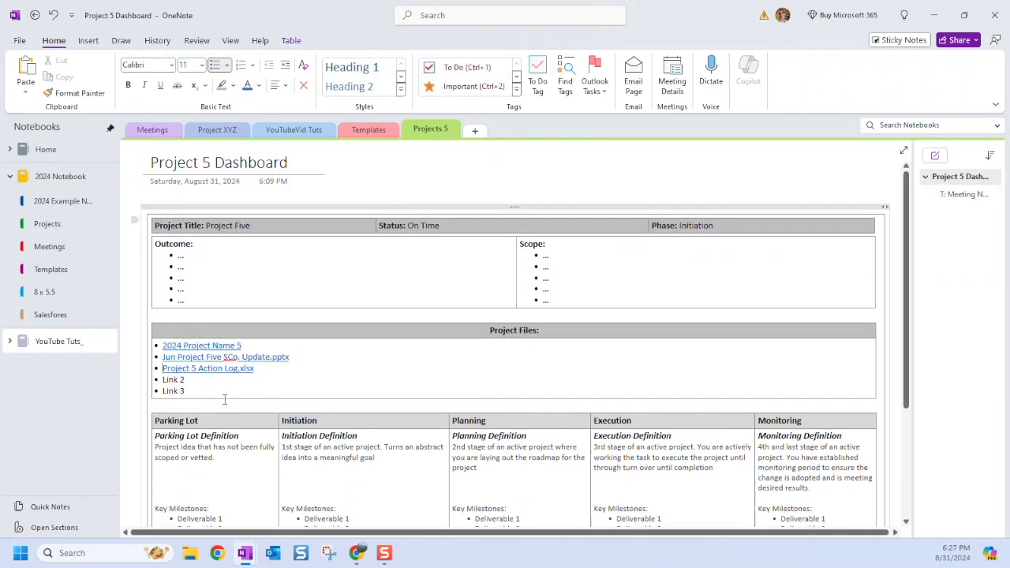
# Retitle the 'T: Meeting Notes' subpage to 'Project 5 Meeting Notes'.
pyautogui.click(965, 197)
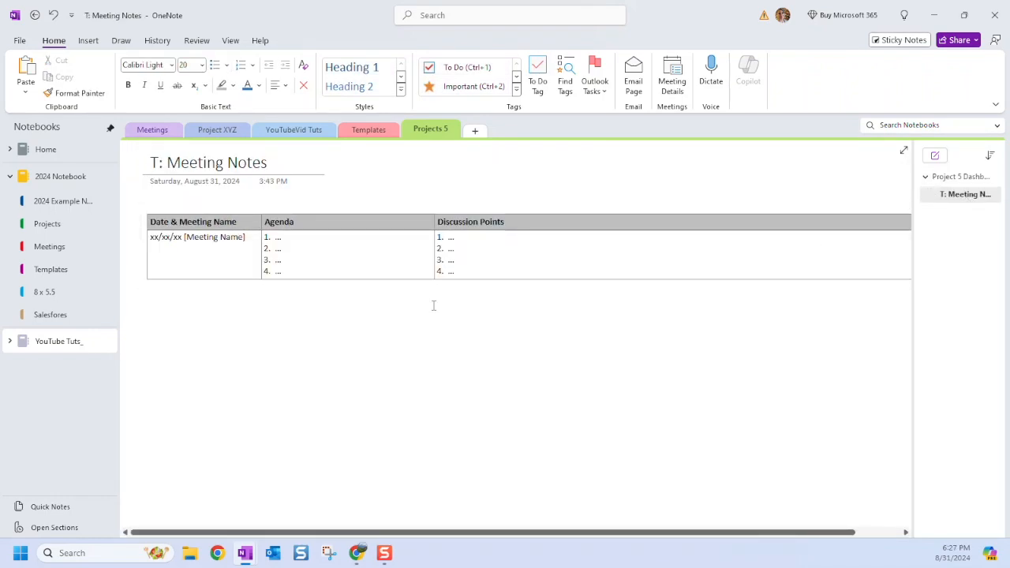
pyautogui.moveTo(274, 163); pyautogui.dragTo(149, 164)
pyautogui.doubleClick(169, 165)
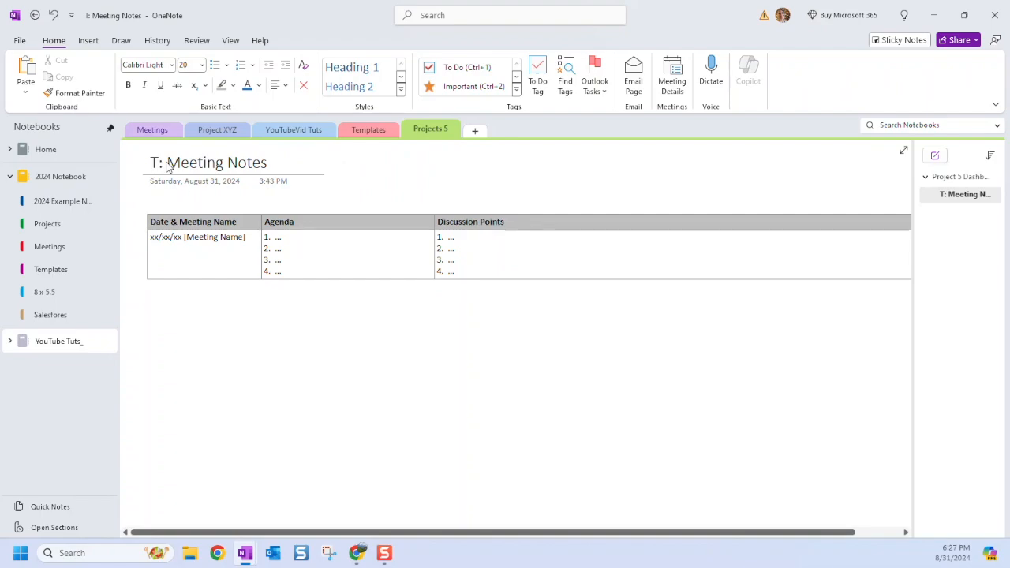
pyautogui.click(169, 169)
pyautogui.press('BackSpace')
pyautogui.press('BackSpace')
pyautogui.press('BackSpace')
pyautogui.write('Project')
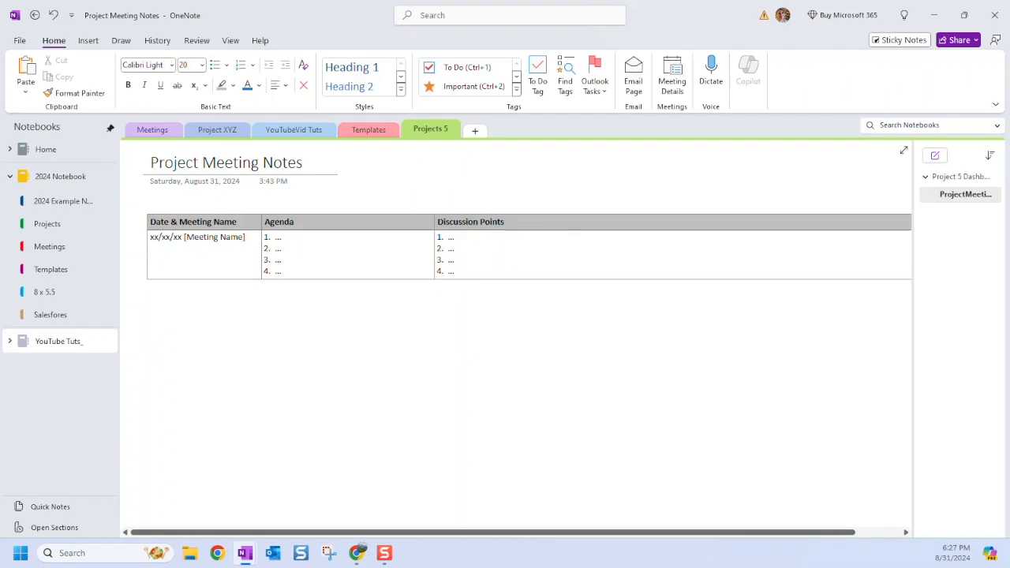
pyautogui.write(' 5')
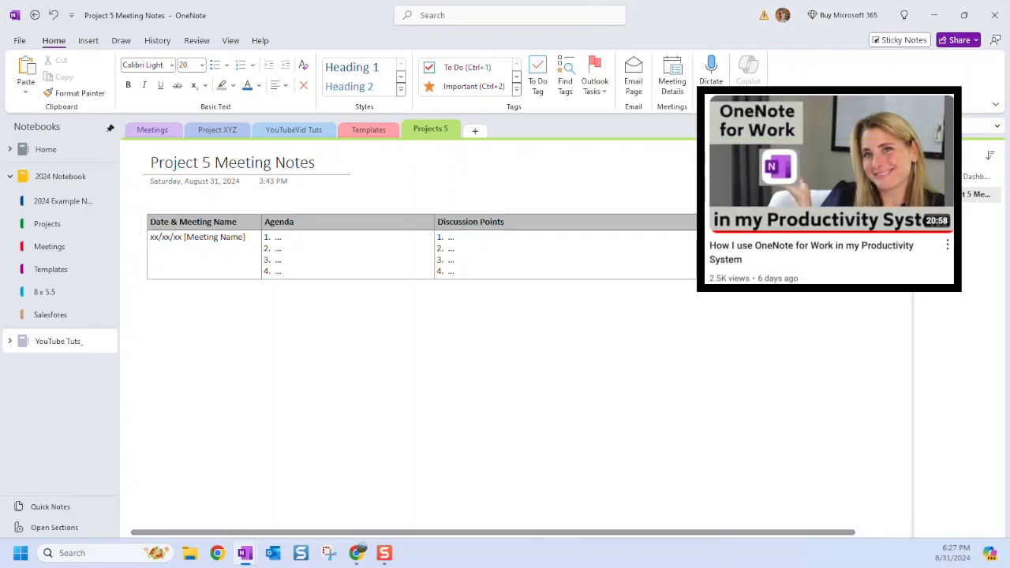
# Return to the Project 5 Dashboard page and scroll through it to review the links and subpage.
pyautogui.click(977, 177)
pyautogui.scroll(-3, 300, 372)
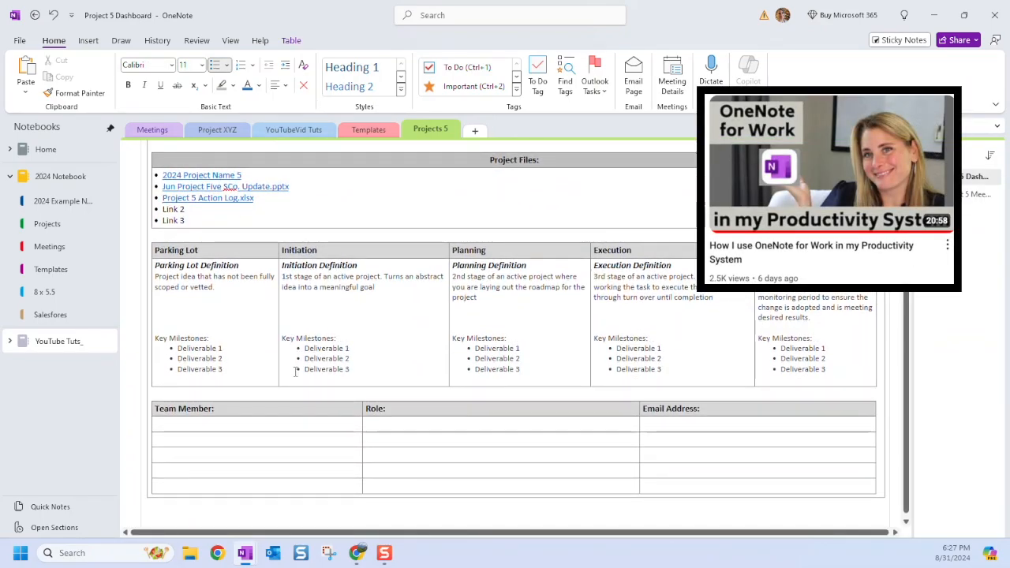
pyautogui.scroll(2, 297, 371)
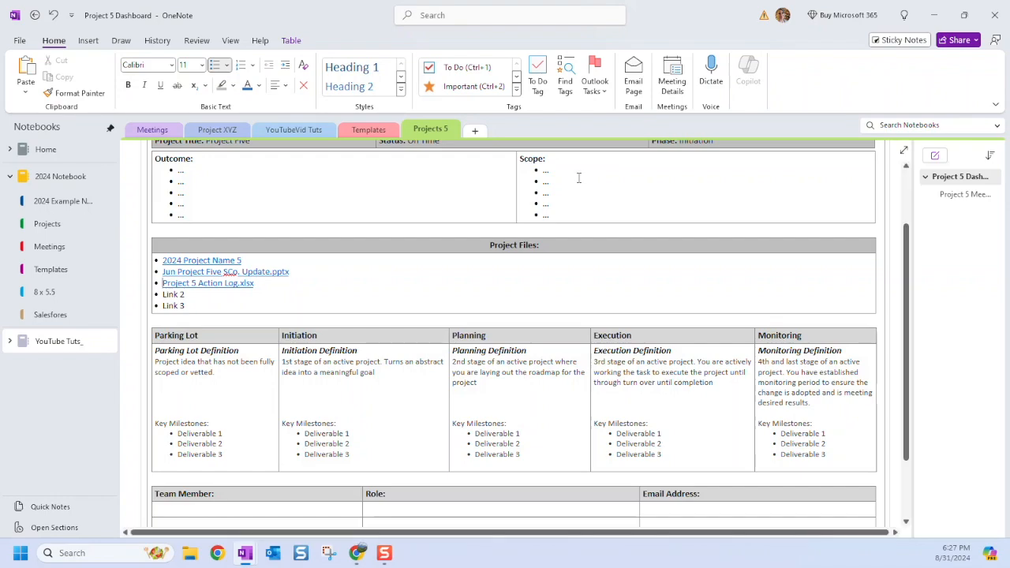
pyautogui.scroll(3, 468, 336)
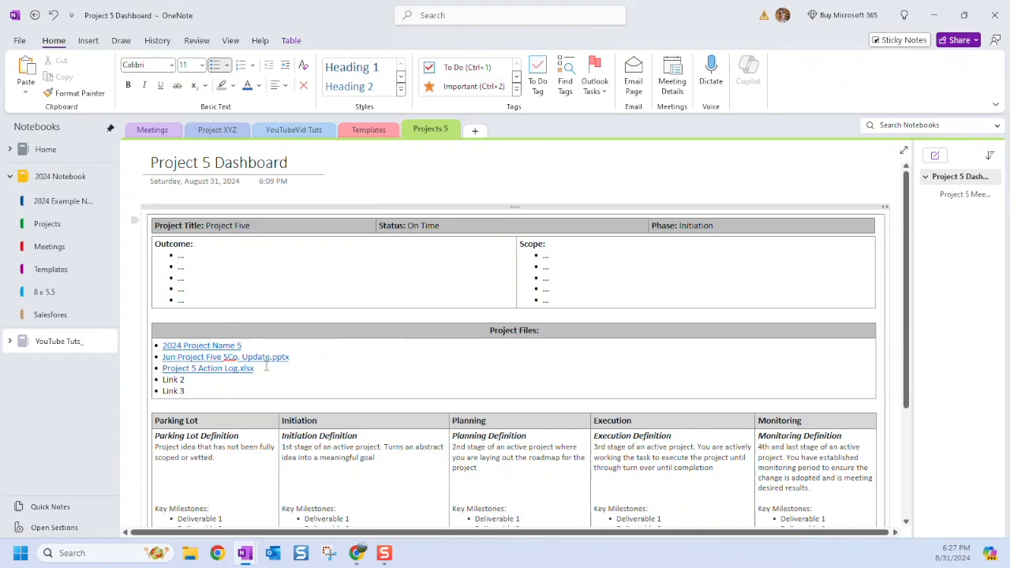
pyautogui.scroll(-5, 574, 371)
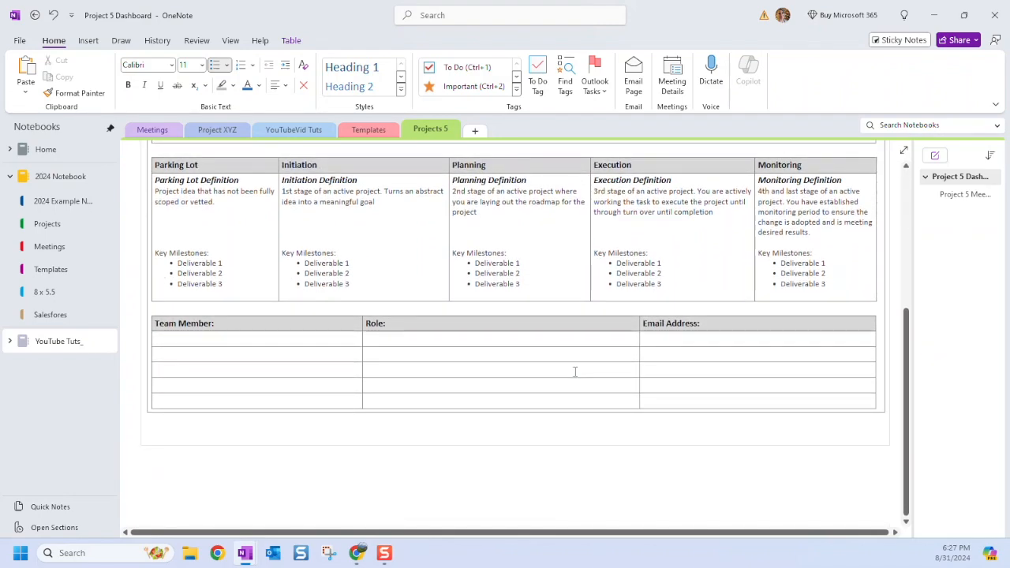